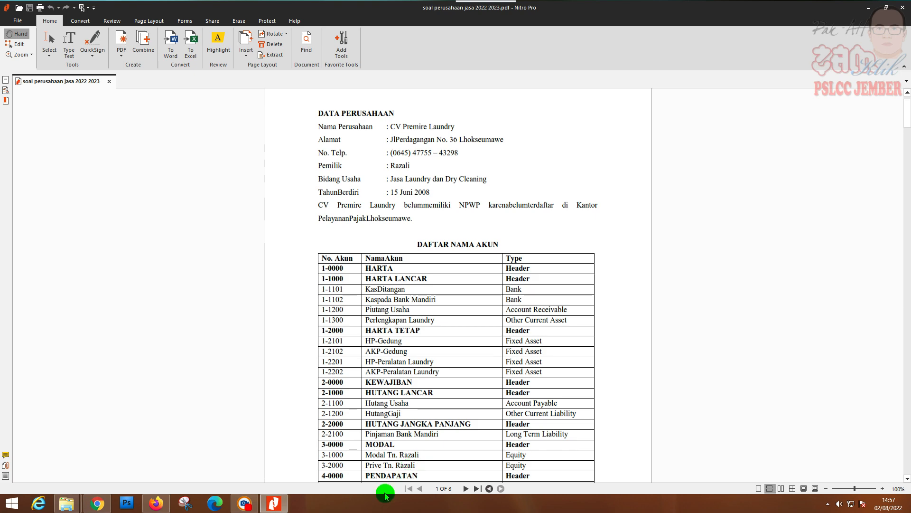
- Show the desktop and launch MYOB Accounting Plus v18
{"action": "right_click", "coordinate": [375, 504]}
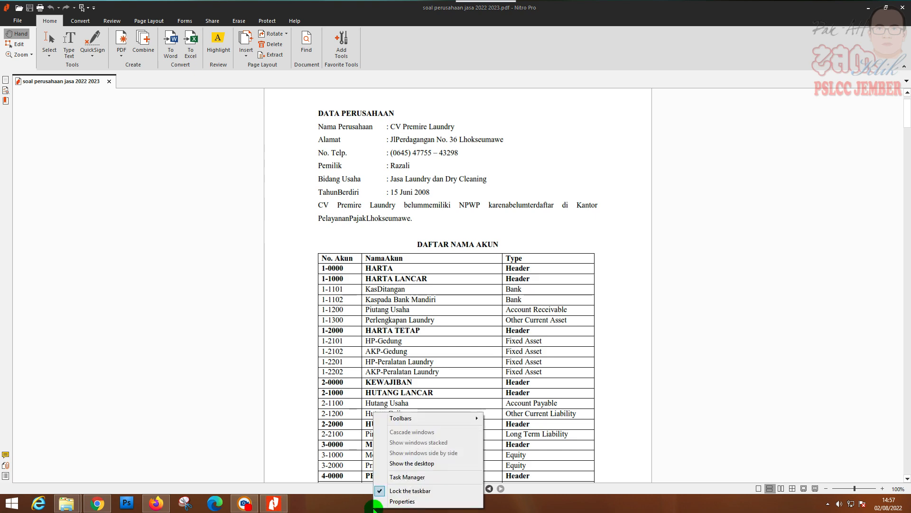
{"action": "left_click", "coordinate": [411, 463]}
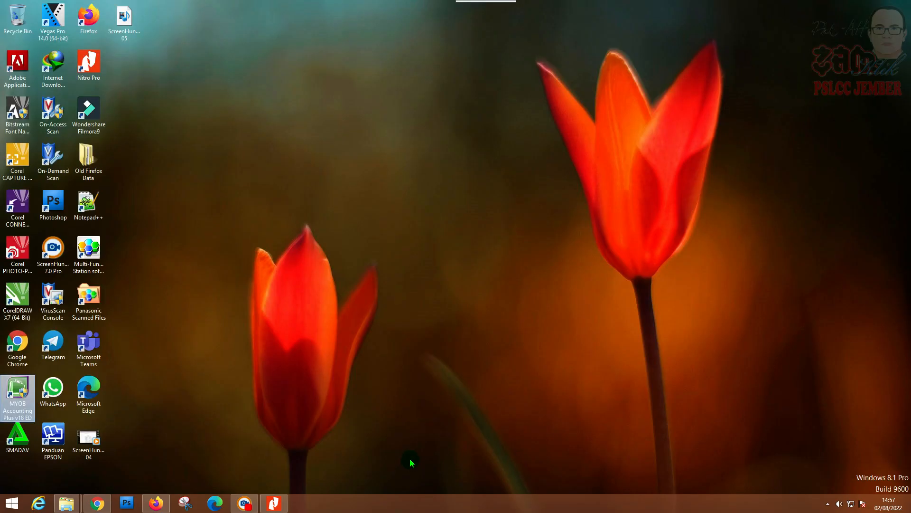
{"action": "double_click", "coordinate": [27, 396]}
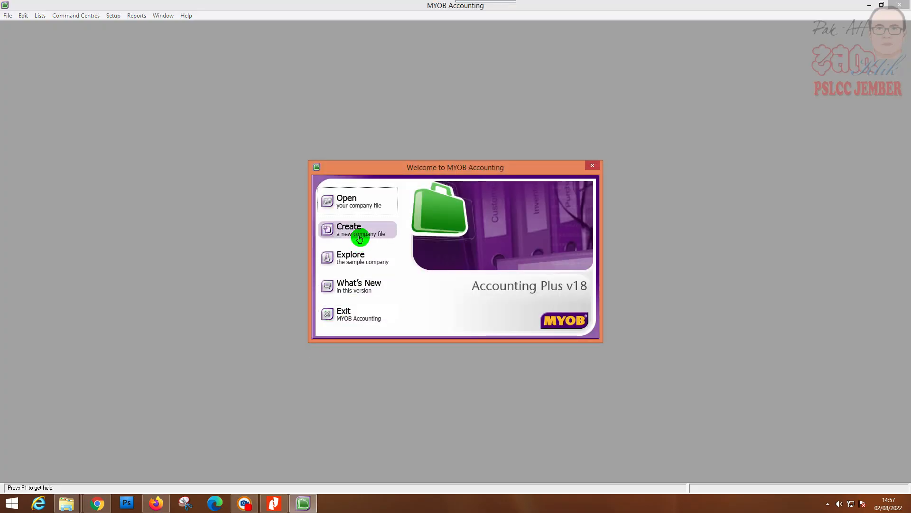
- Open the existing company file CV_ Primary Laundry soal latihan.MYO from the Documents folder
{"action": "left_click", "coordinate": [360, 208]}
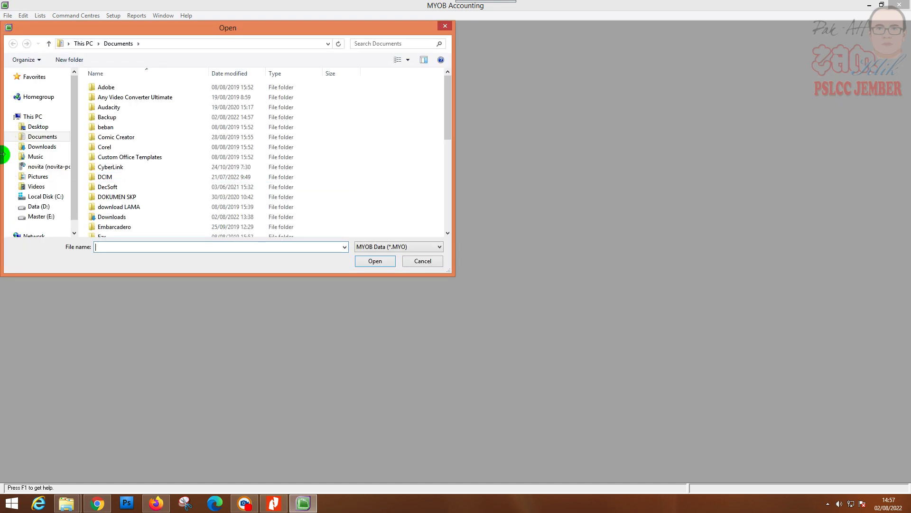
{"action": "left_click", "coordinate": [46, 138]}
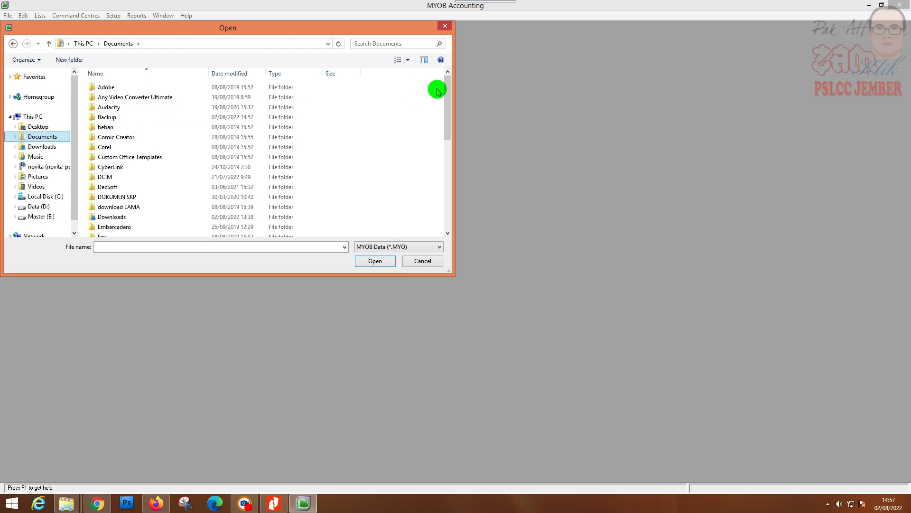
{"action": "left_click_drag", "start_coordinate": [449, 102], "coordinate": [460, 203]}
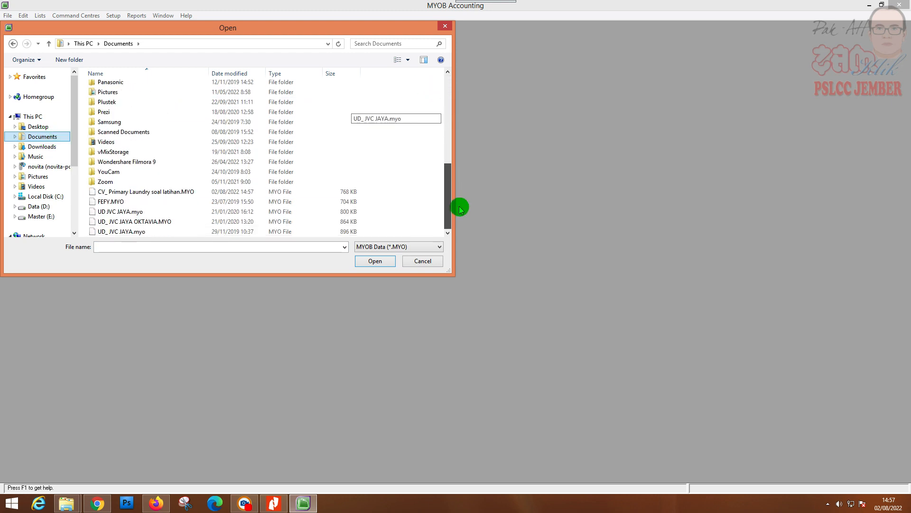
{"action": "left_click", "coordinate": [195, 192]}
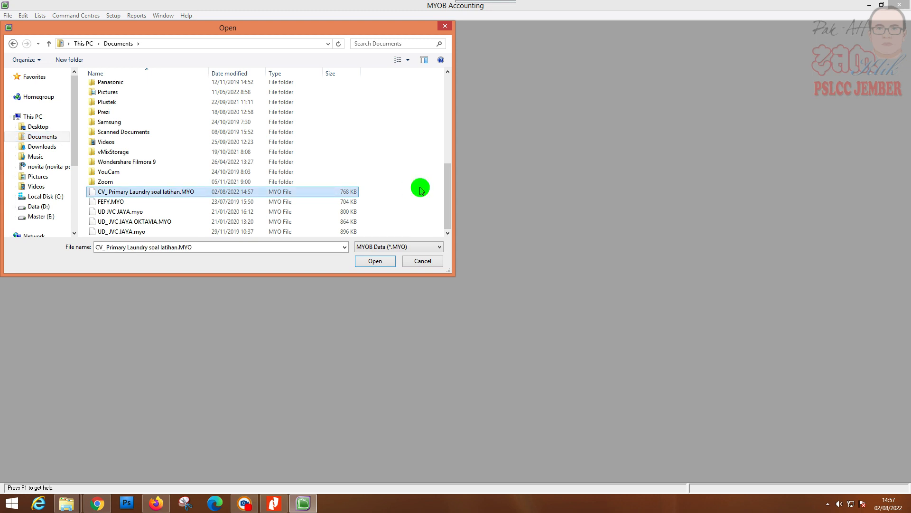
{"action": "left_click", "coordinate": [375, 261]}
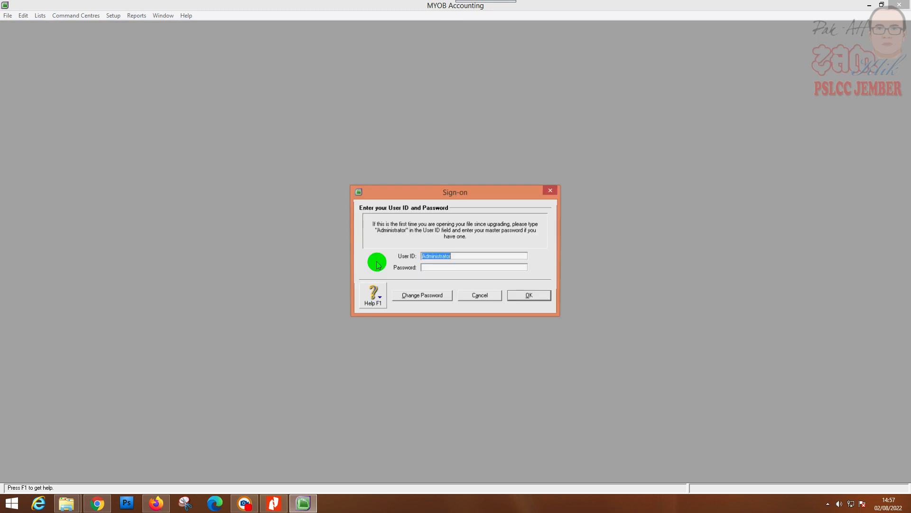
- Sign on as Administrator and run data verification on the company file
{"action": "left_click", "coordinate": [524, 295]}
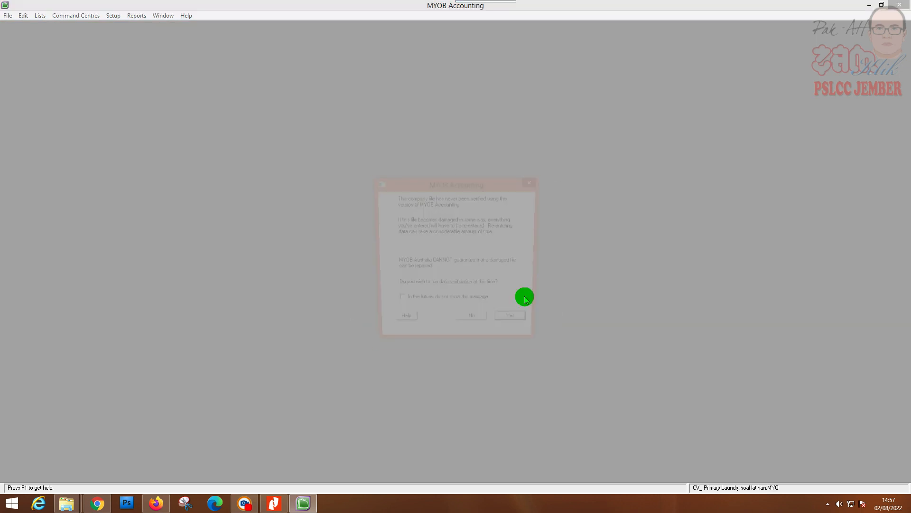
{"action": "left_click", "coordinate": [516, 323]}
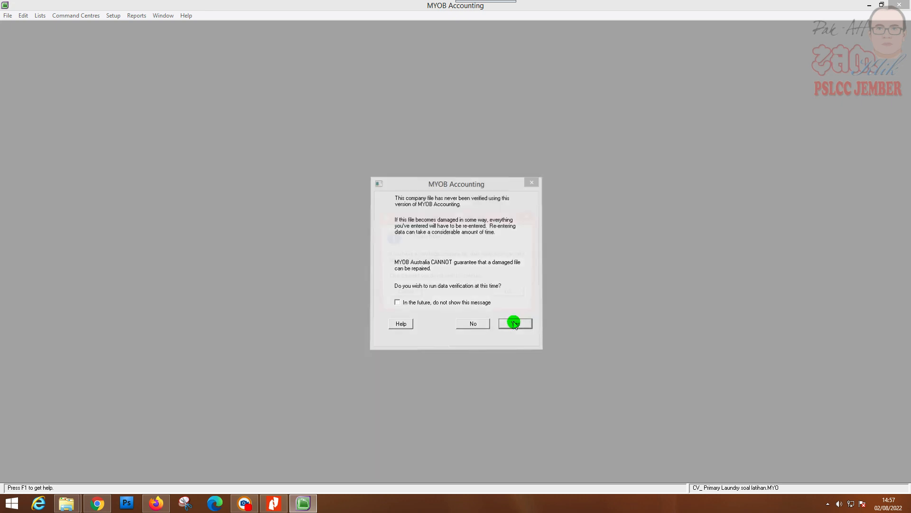
{"action": "left_click", "coordinate": [522, 294]}
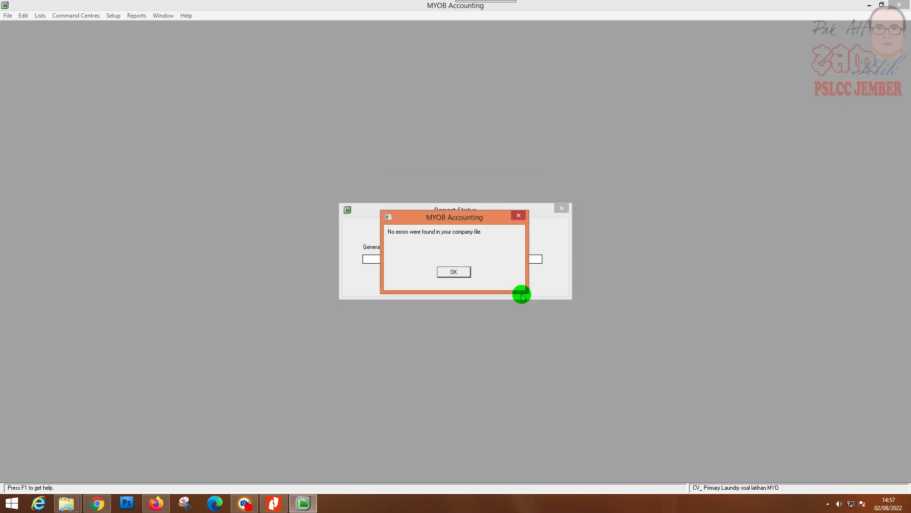
{"action": "left_click", "coordinate": [458, 272]}
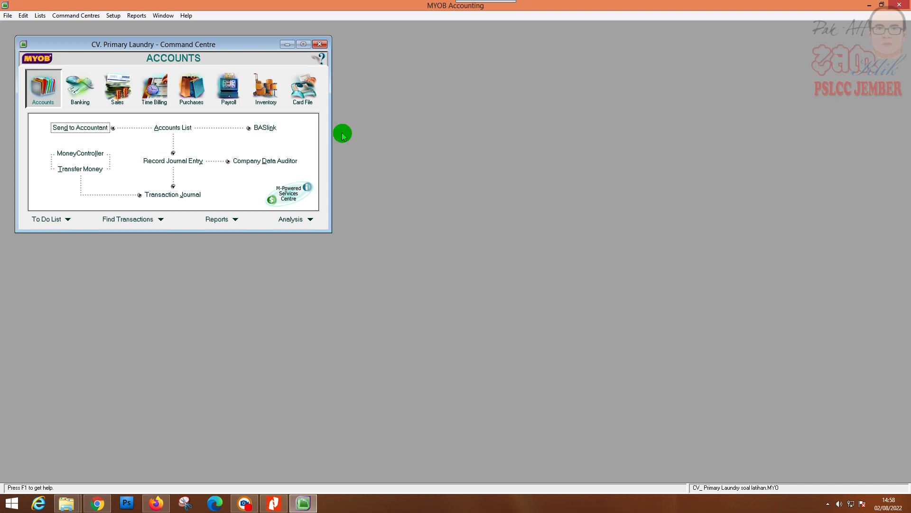
- Open the accounts list, and bring up the tax code list to review its codes
{"action": "left_click", "coordinate": [163, 126]}
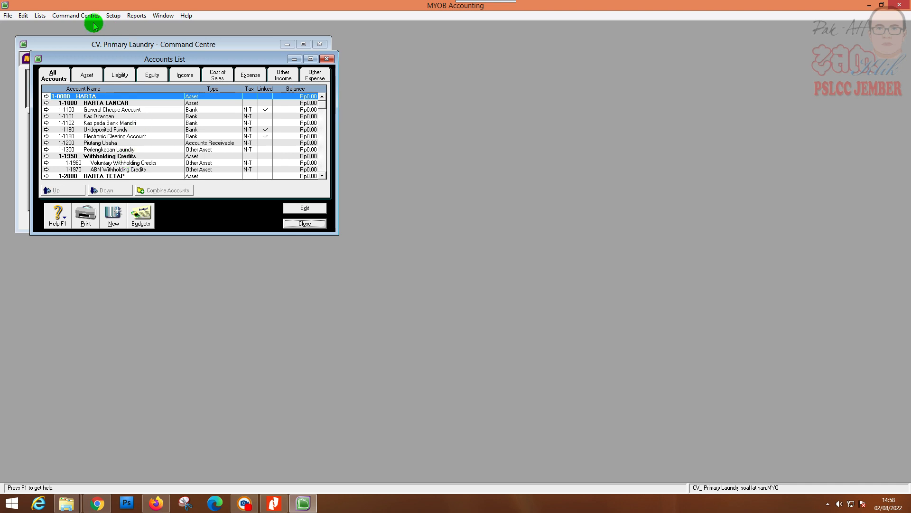
{"action": "left_click", "coordinate": [38, 16]}
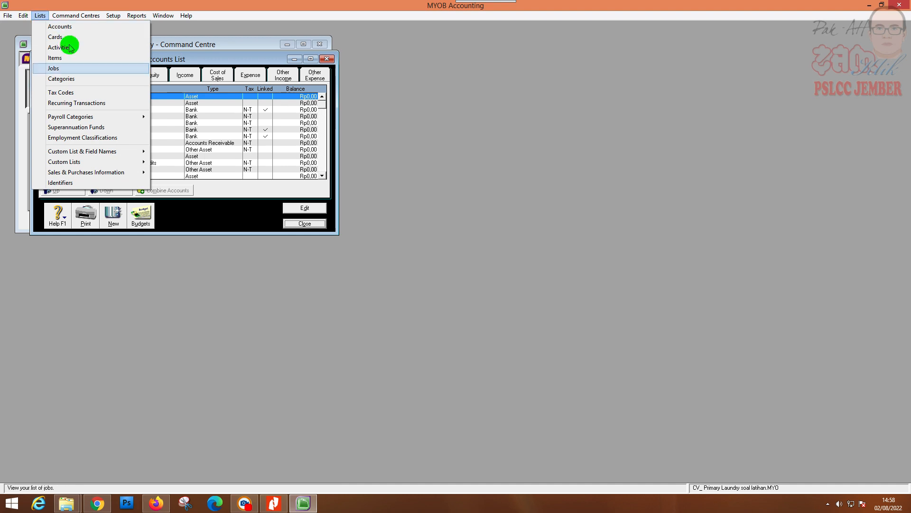
{"action": "left_click", "coordinate": [60, 93]}
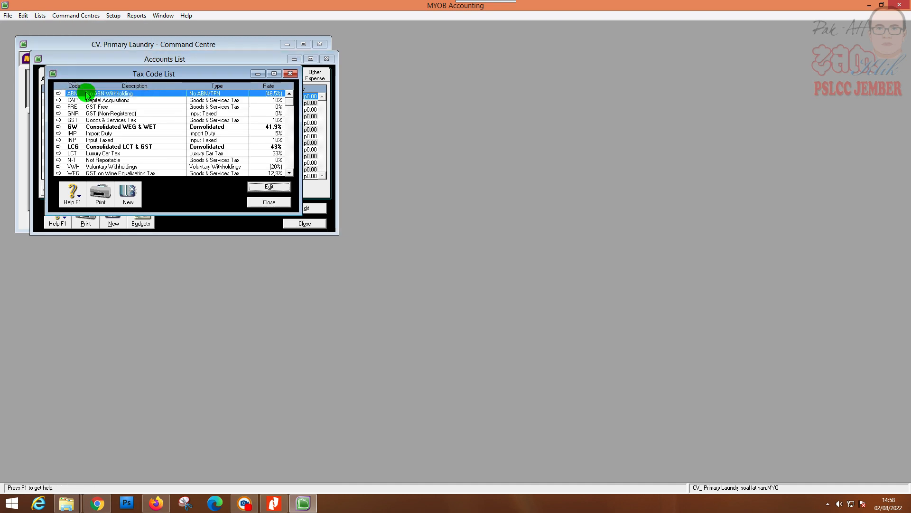
{"action": "scroll", "coordinate": [167, 127], "scroll_direction": "down", "scroll_amount": 1}
{"action": "scroll", "coordinate": [167, 127], "scroll_direction": "up", "scroll_amount": 1}
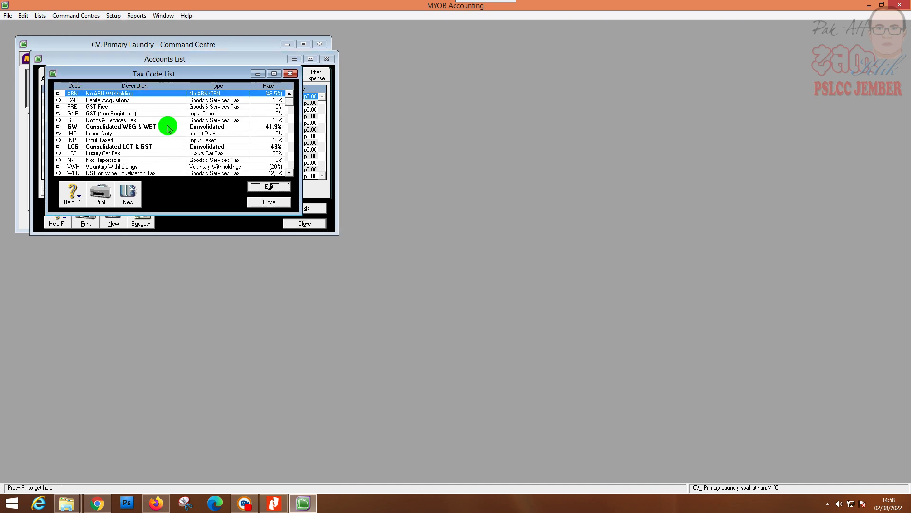
{"action": "scroll", "coordinate": [167, 126], "scroll_direction": "down", "scroll_amount": 1}
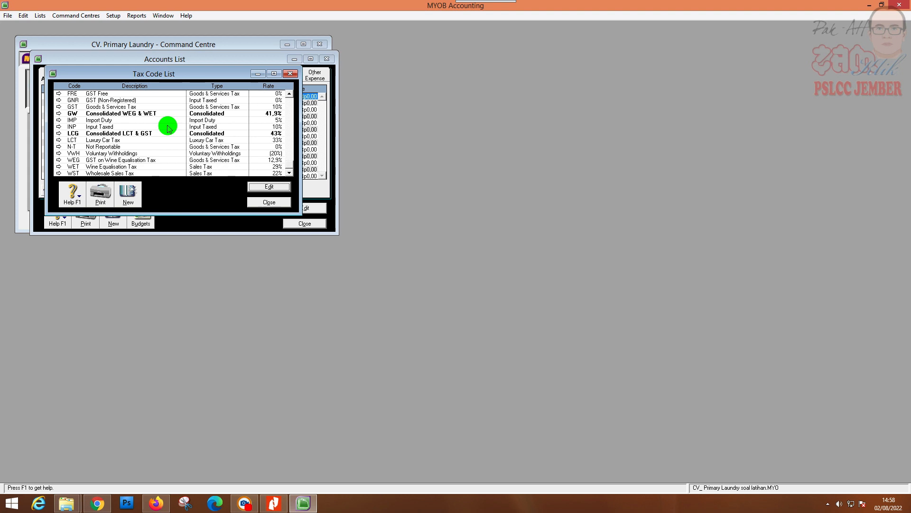
- Delete the WST (Wholesale Sales Tax) tax code
{"action": "left_click", "coordinate": [59, 174]}
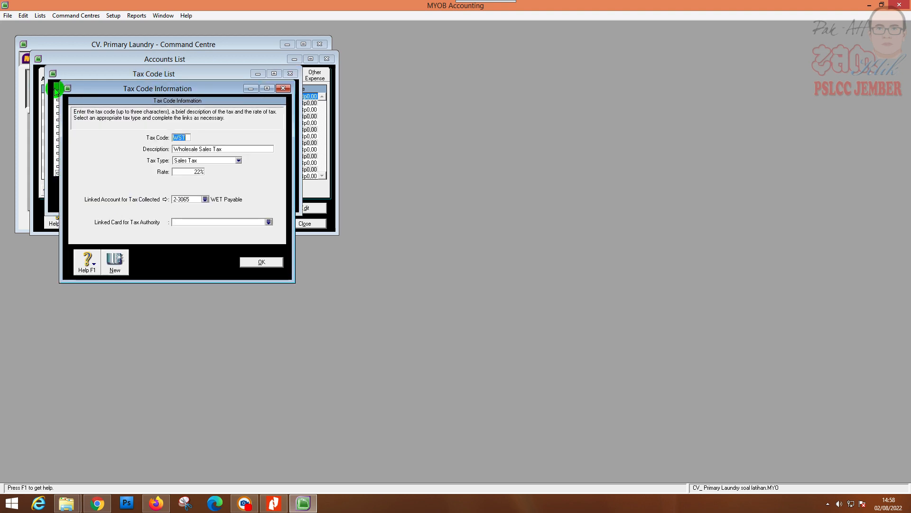
{"action": "left_click", "coordinate": [23, 15]}
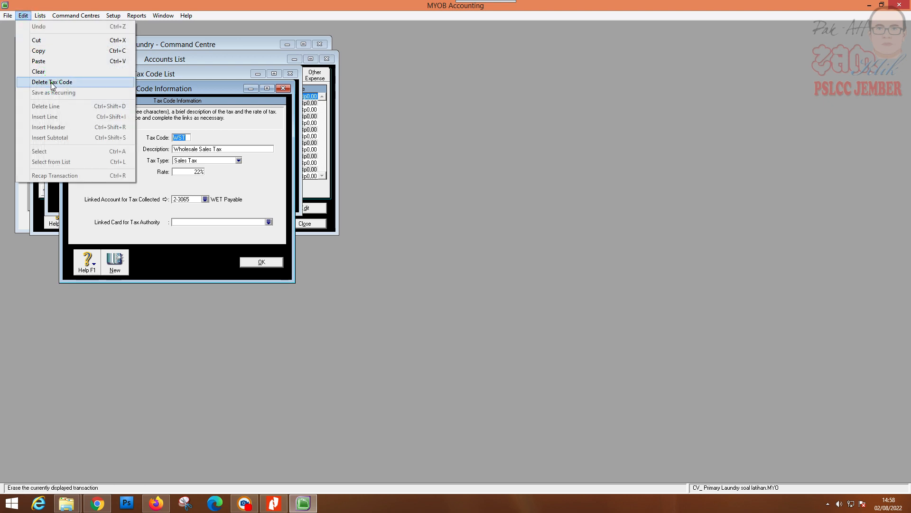
{"action": "left_click", "coordinate": [53, 83]}
{"action": "left_click", "coordinate": [260, 261]}
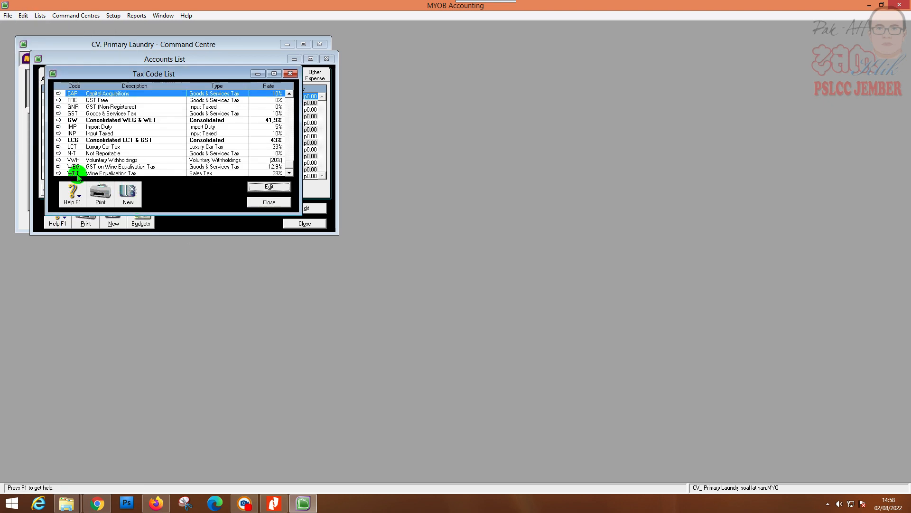
- Try to delete the WET (Wine Equalisation Tax) tax code
{"action": "left_click", "coordinate": [59, 173]}
{"action": "left_click", "coordinate": [23, 15]}
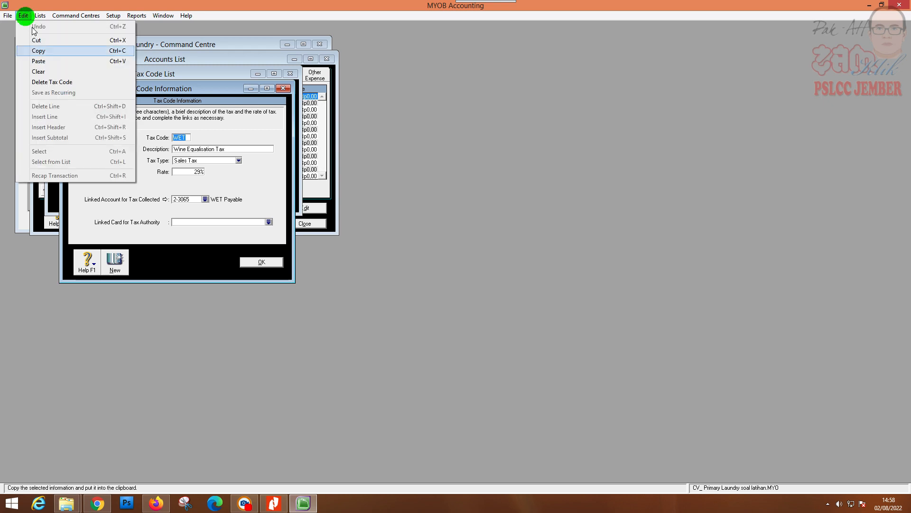
{"action": "left_click", "coordinate": [56, 83]}
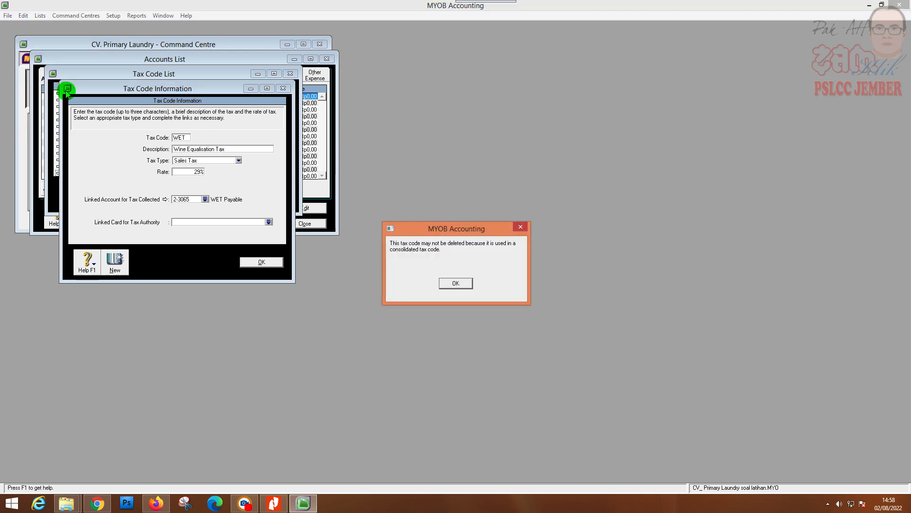
{"action": "left_click", "coordinate": [455, 283]}
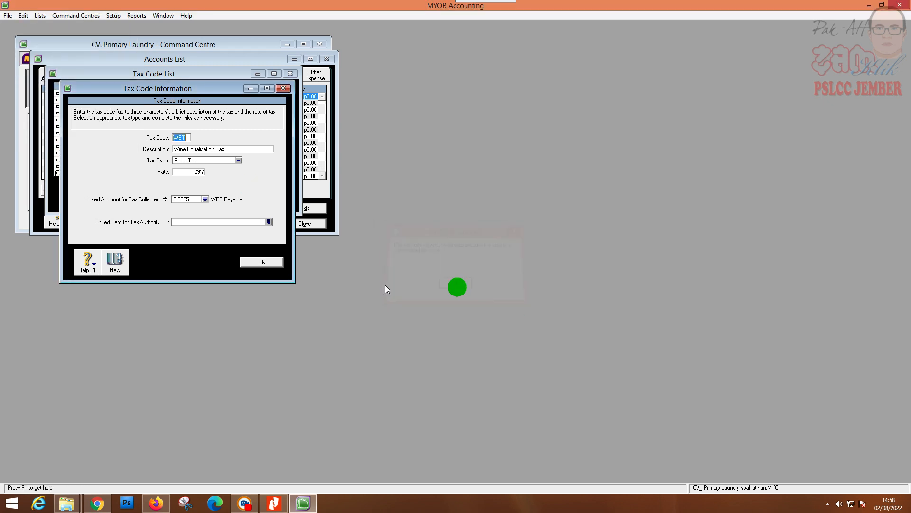
{"action": "left_click", "coordinate": [262, 261]}
- Delete the ABN (No ABN Withholding) tax code
{"action": "scroll", "coordinate": [135, 156], "scroll_direction": "up", "scroll_amount": 1}
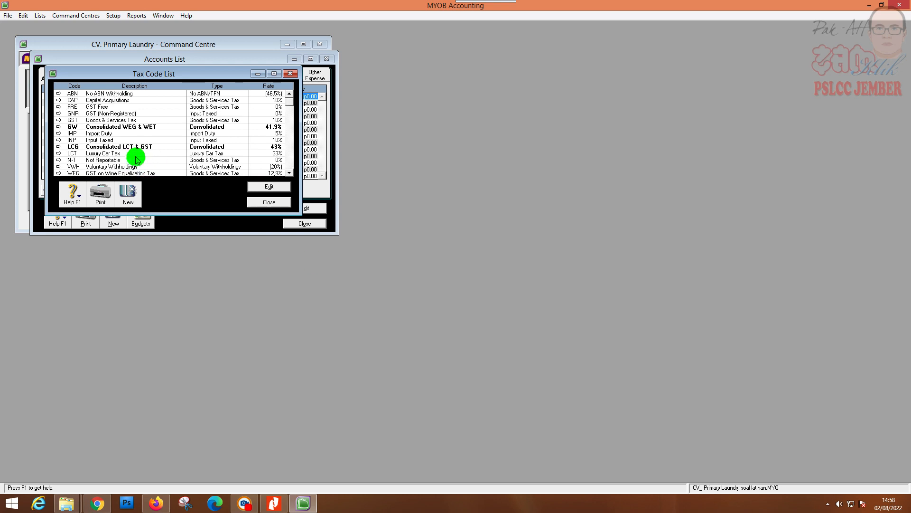
{"action": "left_click", "coordinate": [59, 94]}
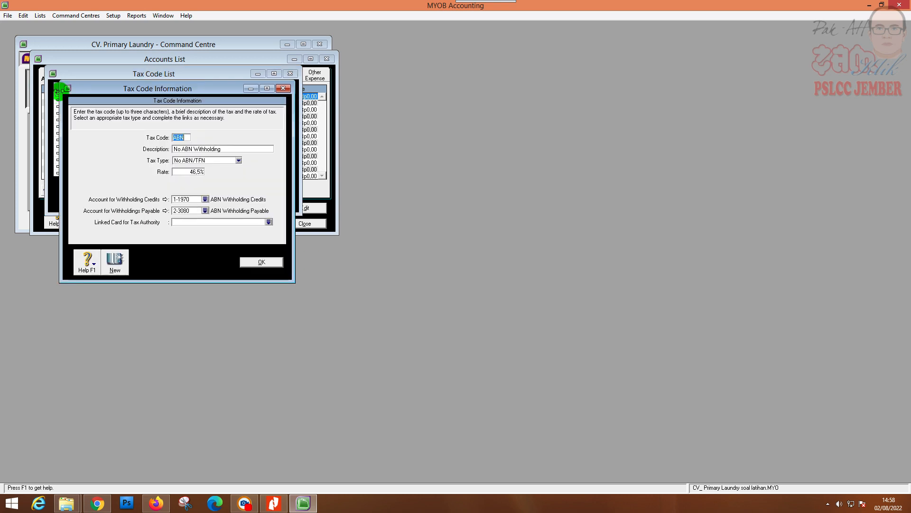
{"action": "left_click", "coordinate": [23, 15]}
{"action": "left_click", "coordinate": [49, 83]}
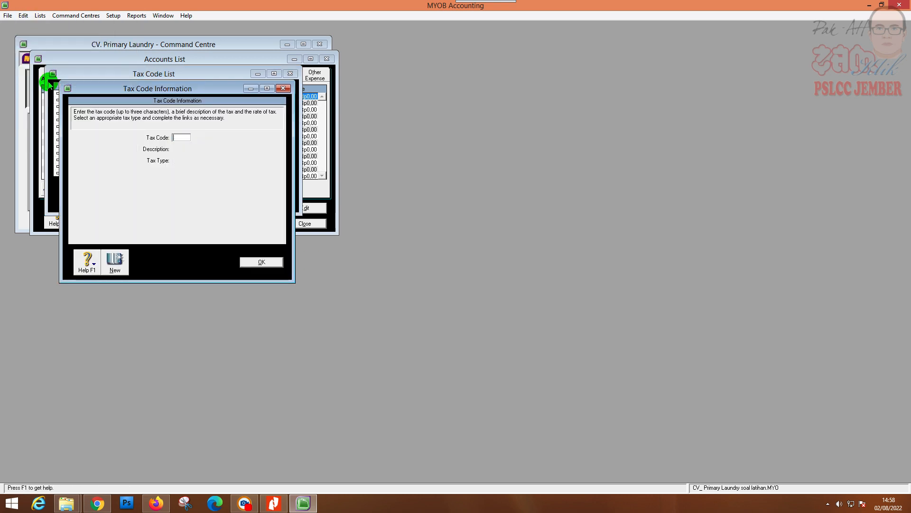
{"action": "left_click", "coordinate": [260, 261]}
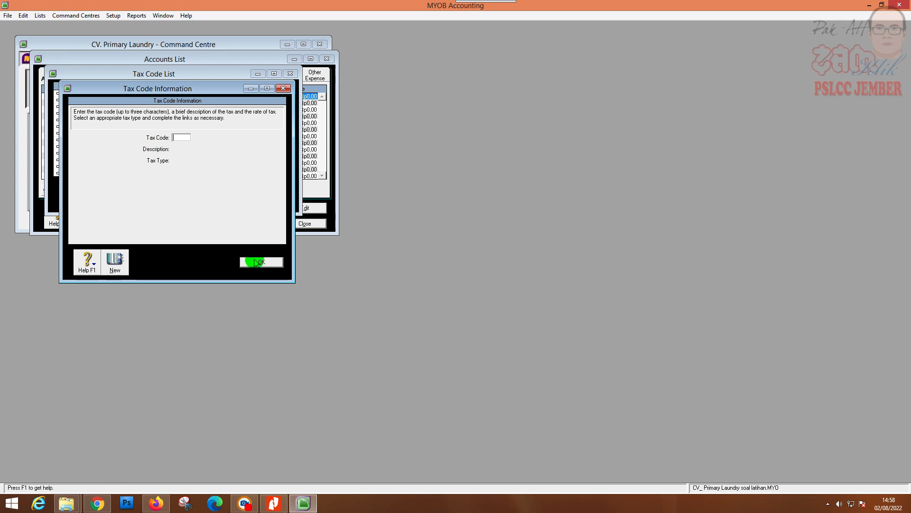
- Delete the CAP (Capital Acquisitions) tax code
{"action": "left_click", "coordinate": [58, 96]}
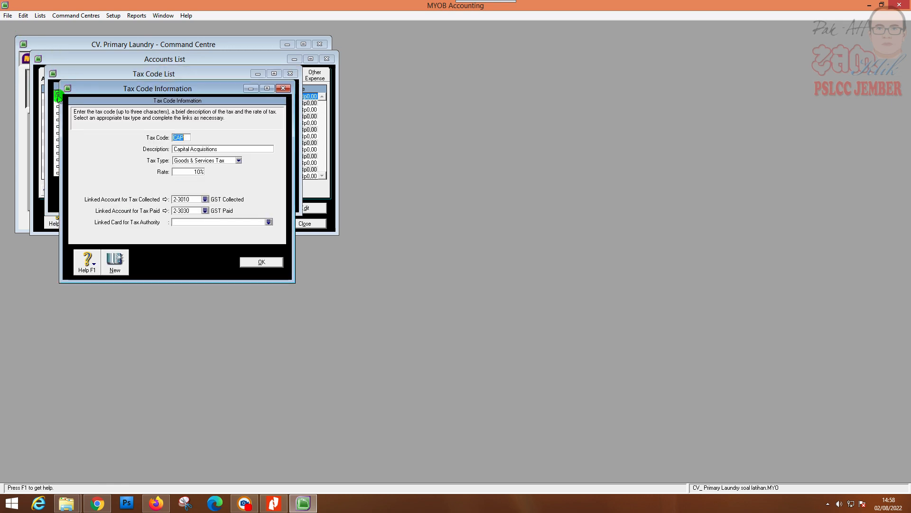
{"action": "left_click", "coordinate": [23, 15]}
{"action": "left_click", "coordinate": [52, 82]}
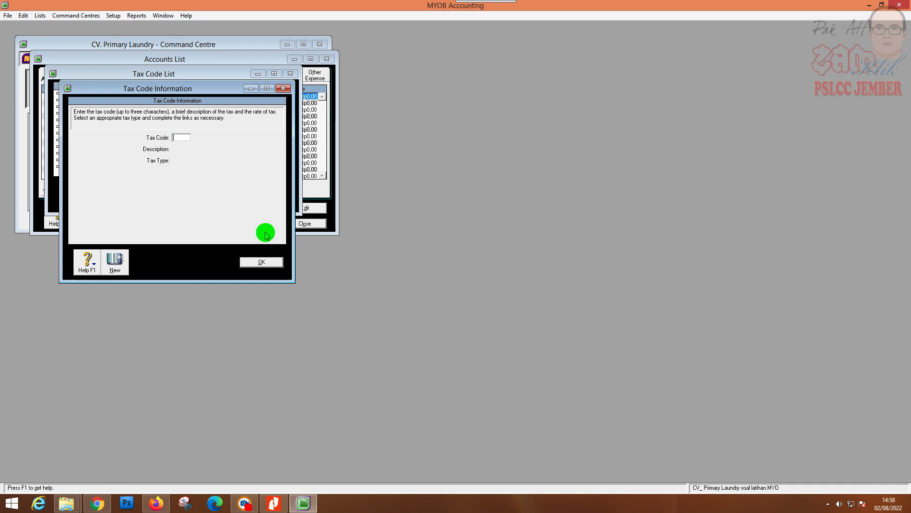
{"action": "left_click", "coordinate": [261, 262]}
- Delete the FRE (GST Free) tax code
{"action": "left_click", "coordinate": [58, 94]}
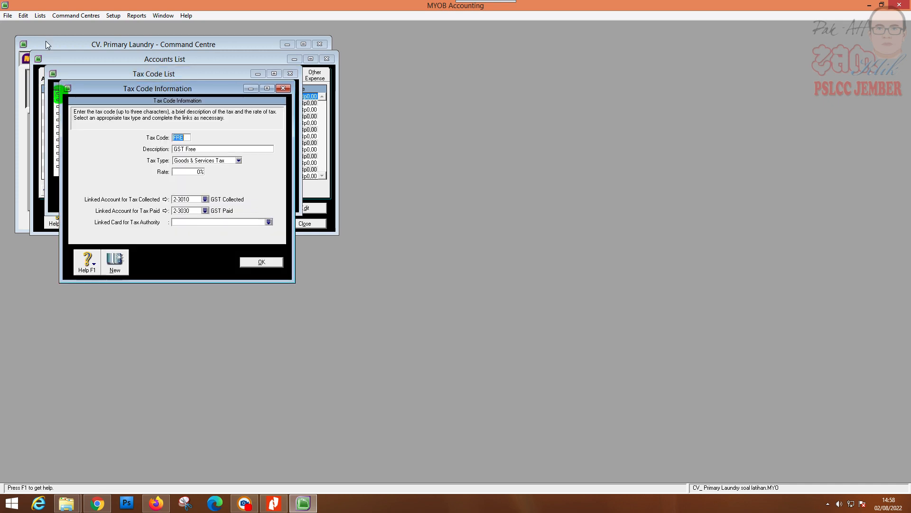
{"action": "left_click", "coordinate": [23, 15]}
{"action": "left_click", "coordinate": [55, 83]}
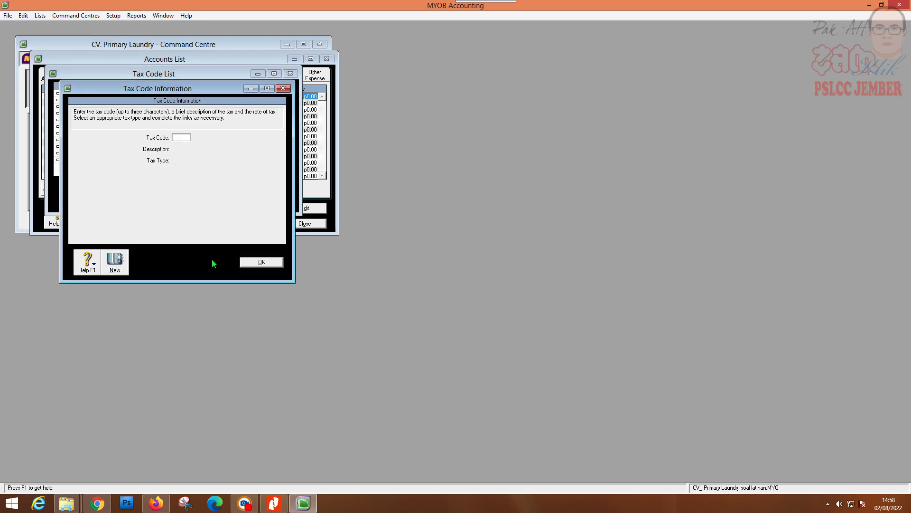
{"action": "left_click", "coordinate": [261, 262]}
- Delete the GNR (GST Non-Registered) tax code
{"action": "left_click", "coordinate": [78, 97]}
{"action": "left_click", "coordinate": [59, 94]}
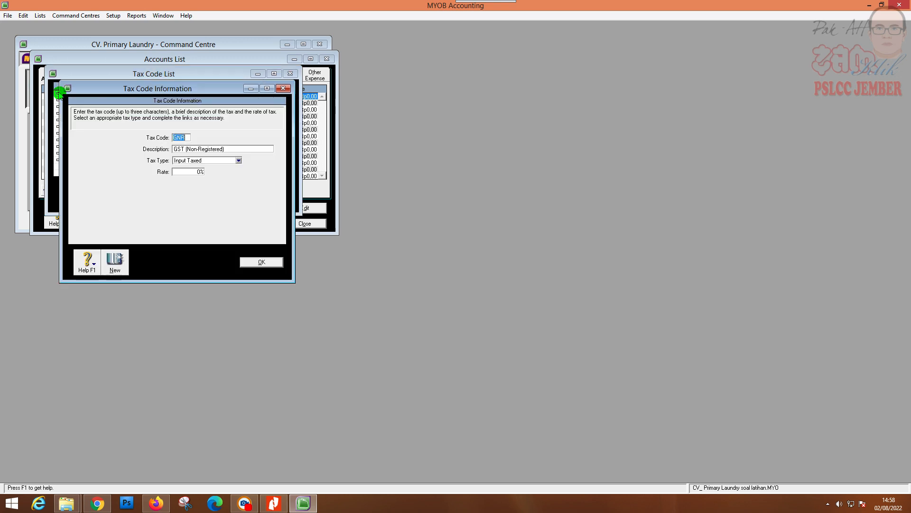
{"action": "left_click", "coordinate": [23, 16]}
{"action": "left_click", "coordinate": [59, 82]}
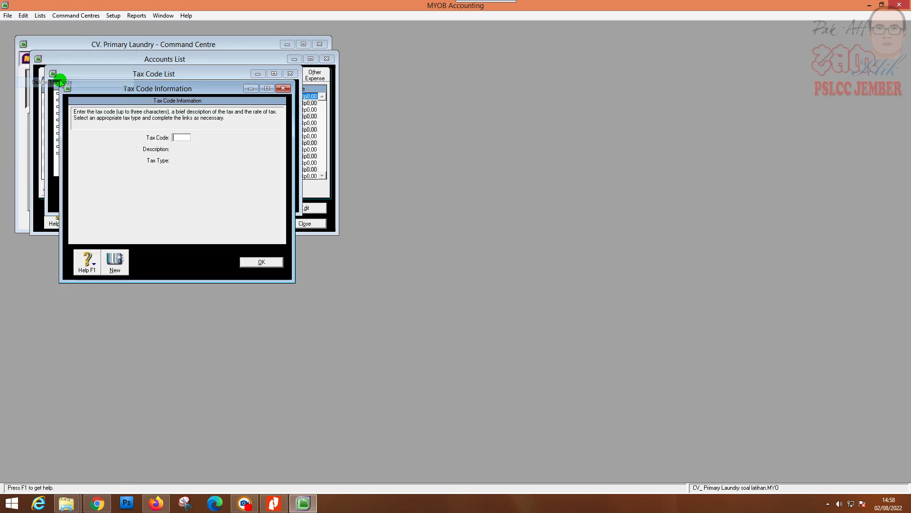
{"action": "left_click", "coordinate": [247, 260]}
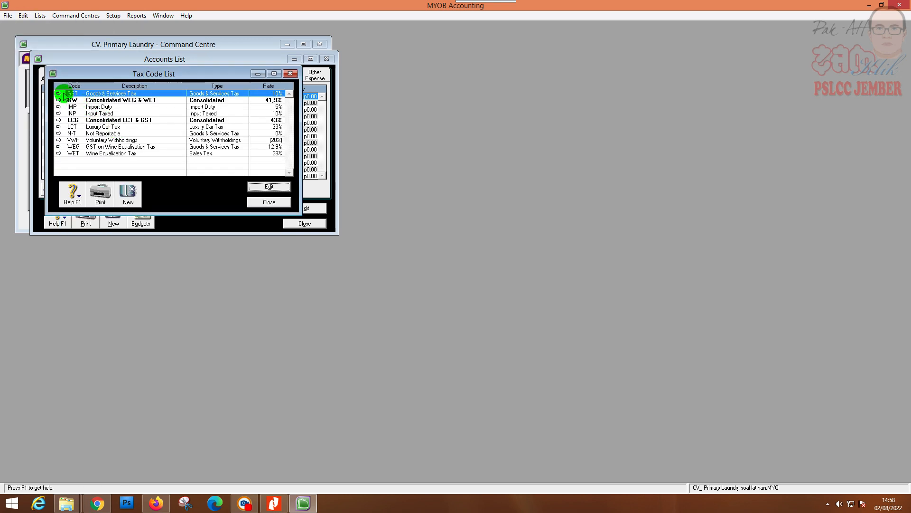
- Try to delete the GST (Goods & Services Tax) tax code
{"action": "left_click", "coordinate": [60, 95]}
{"action": "left_click", "coordinate": [23, 15]}
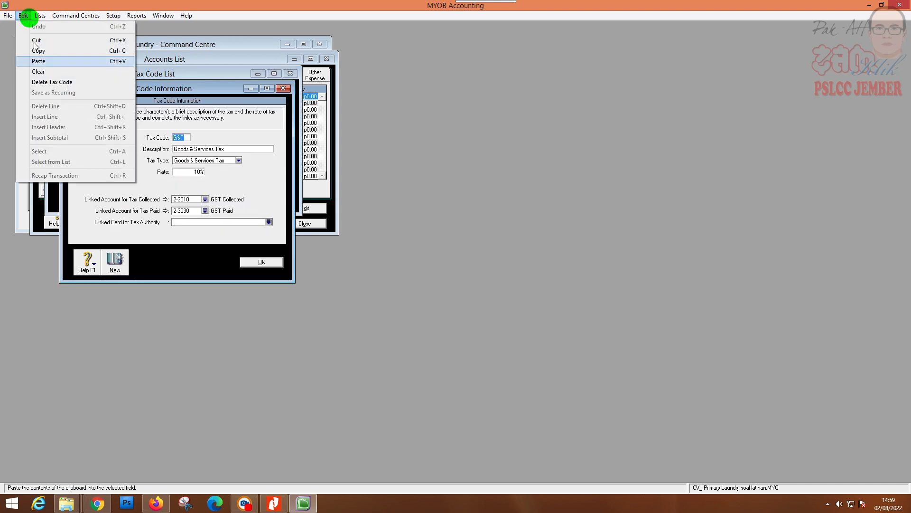
{"action": "left_click", "coordinate": [45, 82]}
{"action": "left_click", "coordinate": [454, 283]}
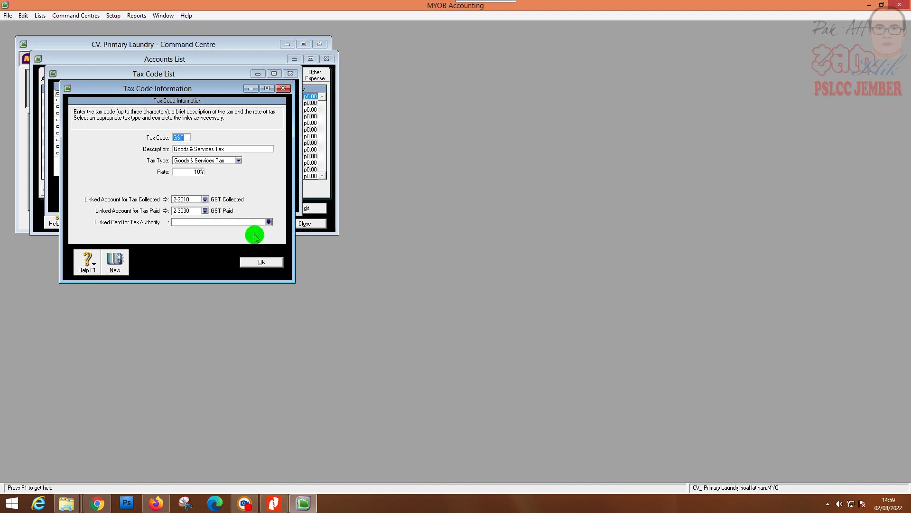
{"action": "left_click", "coordinate": [261, 264]}
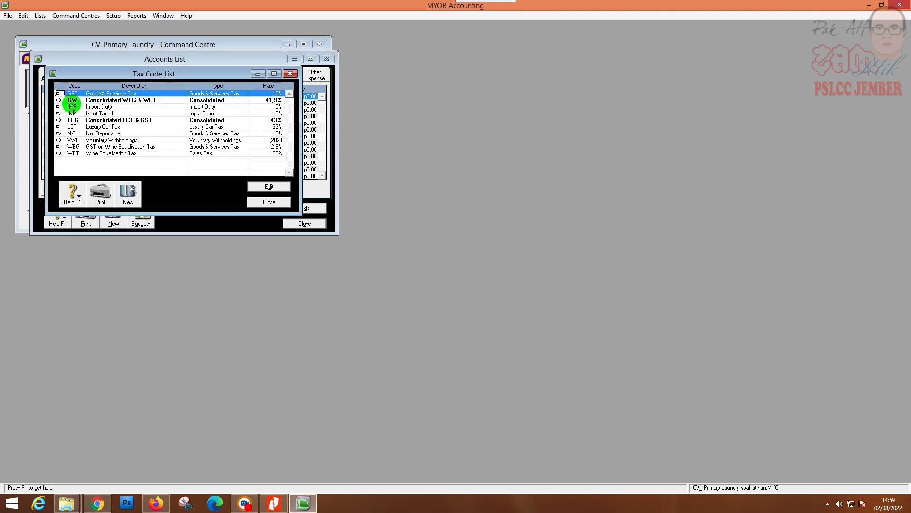
- Delete the GW (Consolidated WEG & WET) tax code
{"action": "left_click", "coordinate": [58, 101]}
{"action": "left_click", "coordinate": [23, 15]}
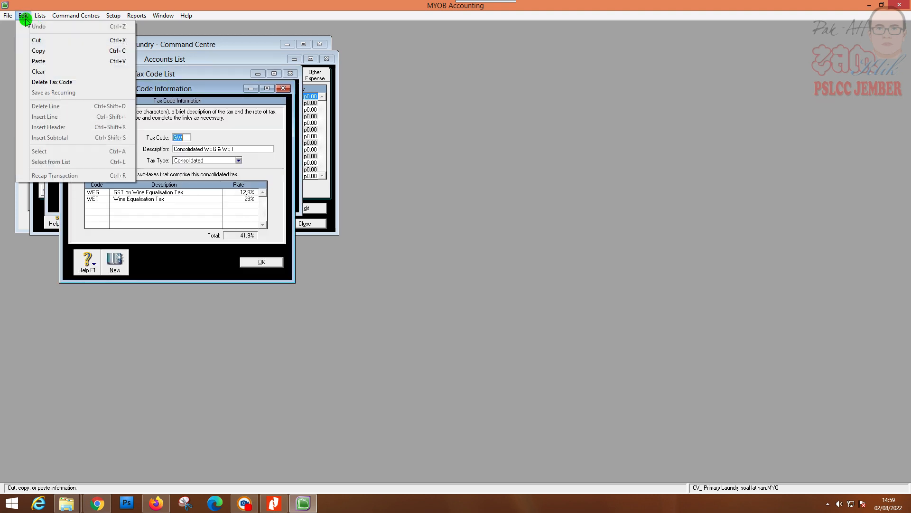
{"action": "left_click", "coordinate": [60, 83]}
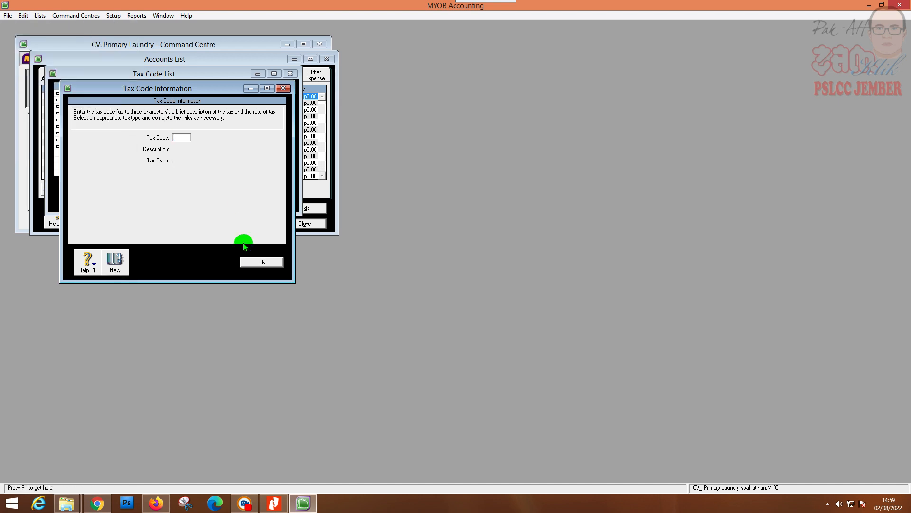
{"action": "left_click", "coordinate": [247, 262]}
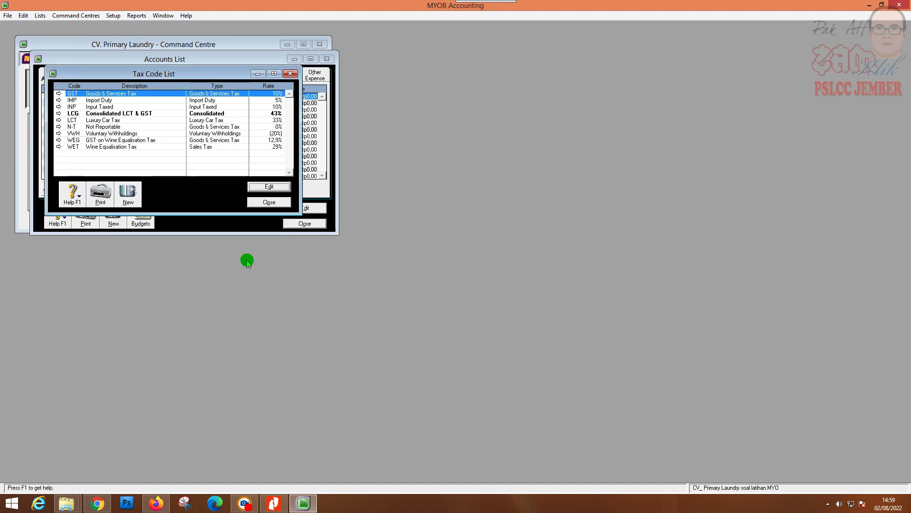
- Delete the IMP (Import Duty) tax code
{"action": "left_click", "coordinate": [58, 100]}
{"action": "left_click", "coordinate": [23, 16]}
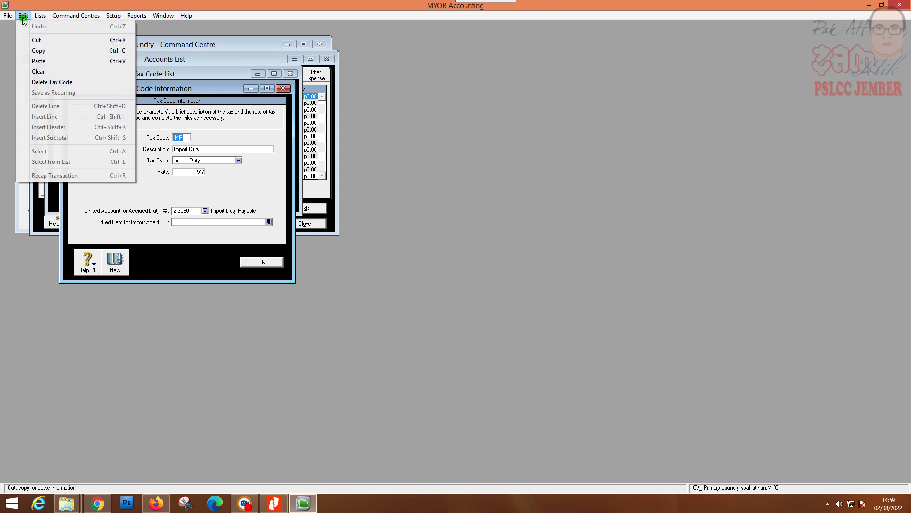
{"action": "left_click", "coordinate": [50, 81]}
{"action": "left_click", "coordinate": [260, 263]}
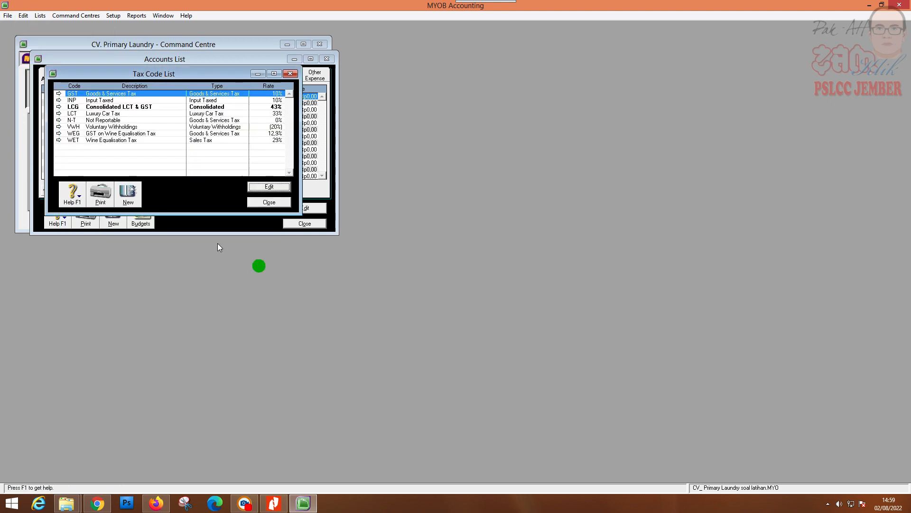
- Delete the INP (Input Taxed) tax code
{"action": "left_click", "coordinate": [58, 100]}
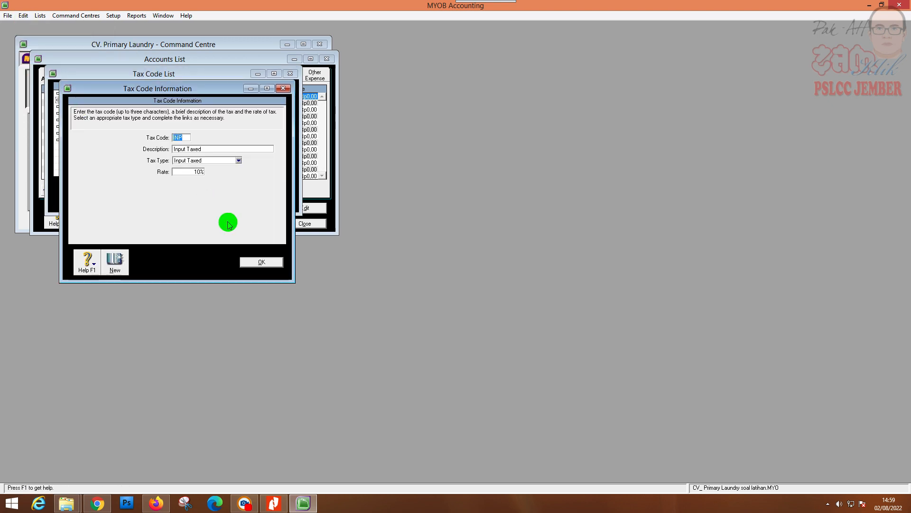
{"action": "left_click", "coordinate": [254, 262]}
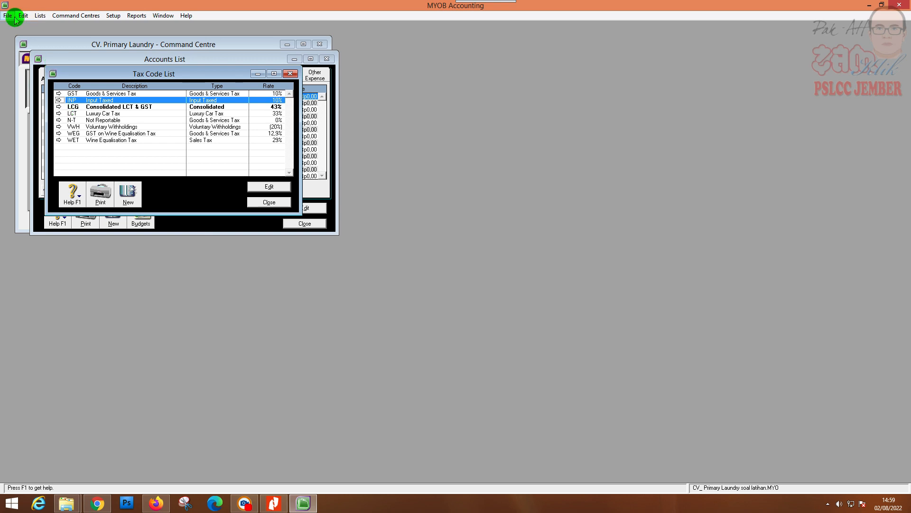
{"action": "left_click", "coordinate": [58, 100]}
{"action": "left_click", "coordinate": [22, 15]}
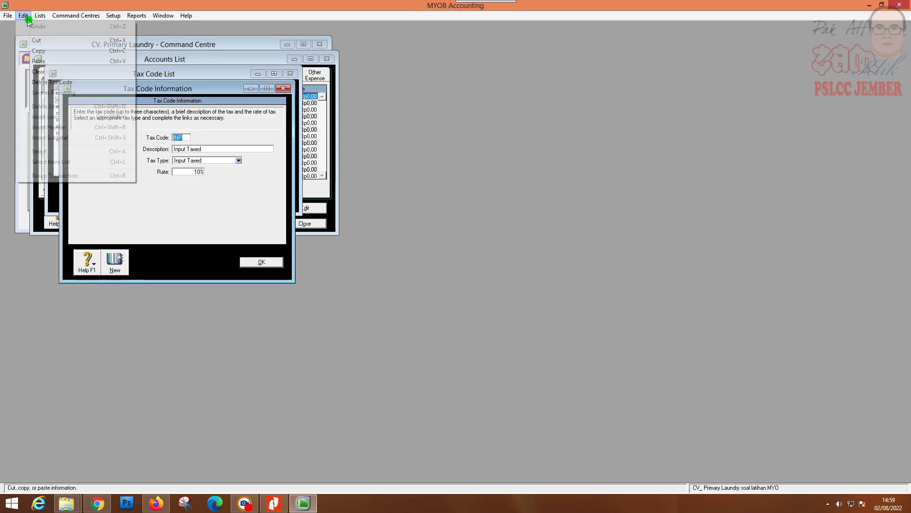
{"action": "left_click", "coordinate": [54, 82]}
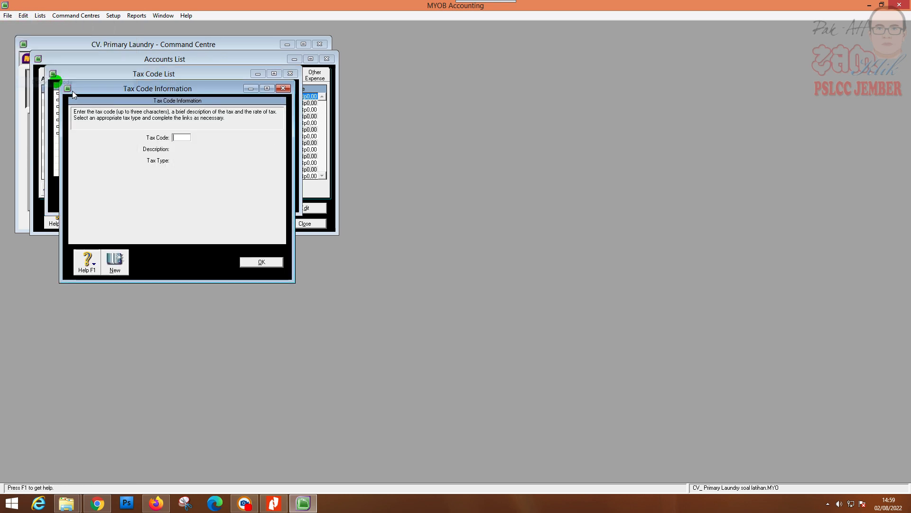
{"action": "left_click", "coordinate": [259, 262]}
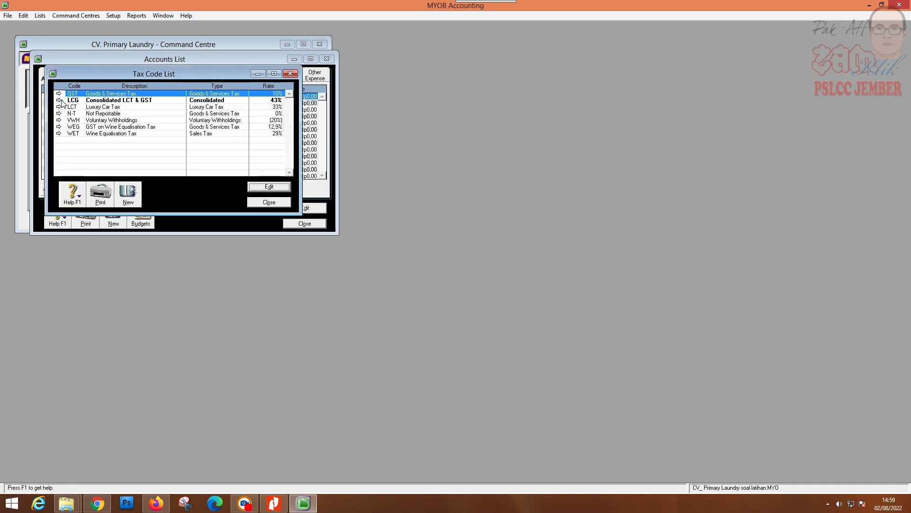
- Delete the LCG (Consolidated LCT & GST) tax code
{"action": "left_click", "coordinate": [59, 100]}
{"action": "left_click", "coordinate": [24, 16]}
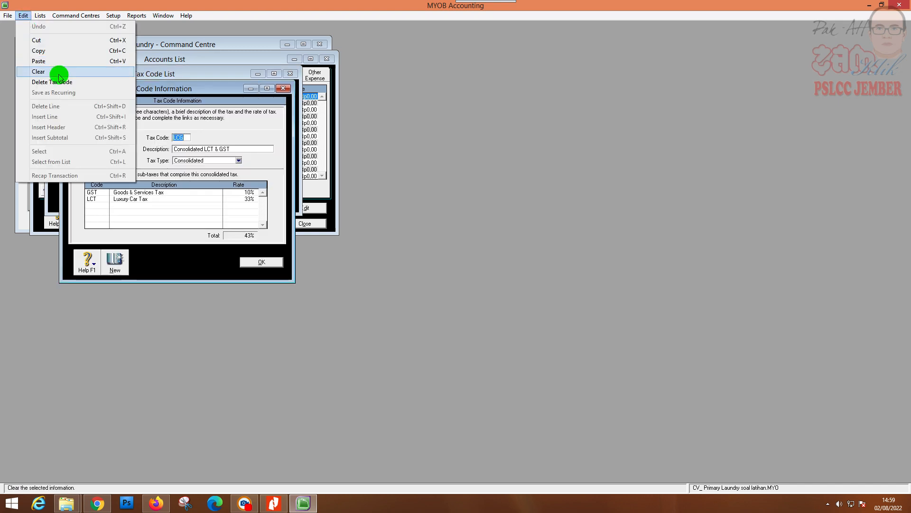
{"action": "left_click", "coordinate": [56, 82]}
{"action": "left_click", "coordinate": [261, 262]}
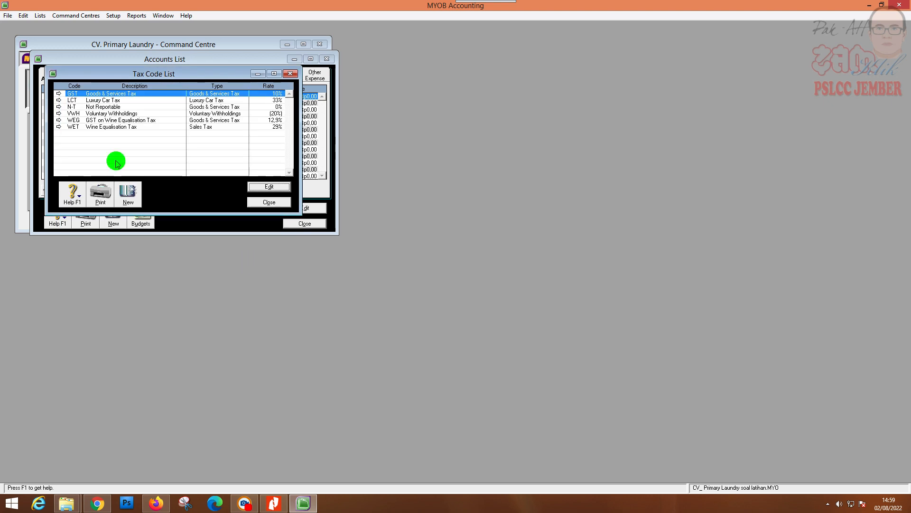
- Delete the LCT (Luxury Car Tax) tax code
{"action": "left_click", "coordinate": [58, 100]}
{"action": "left_click", "coordinate": [24, 15]}
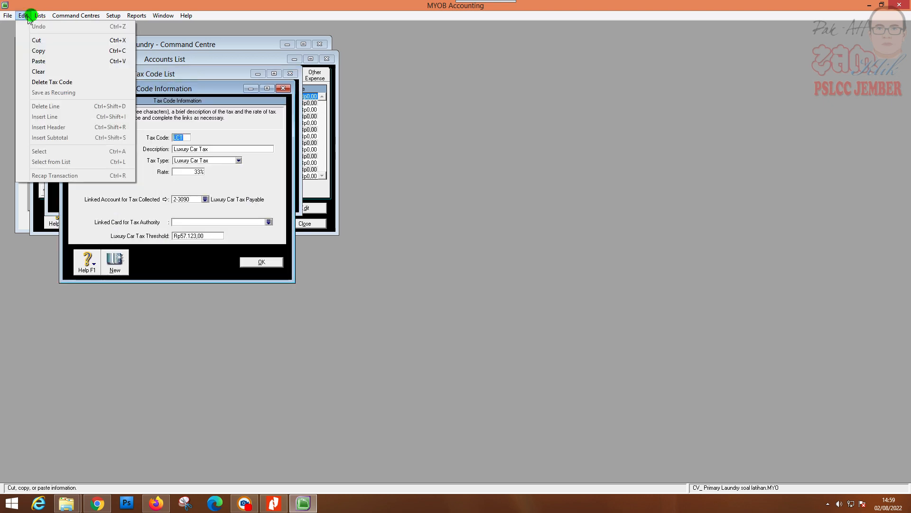
{"action": "left_click", "coordinate": [56, 82]}
{"action": "left_click", "coordinate": [266, 263]}
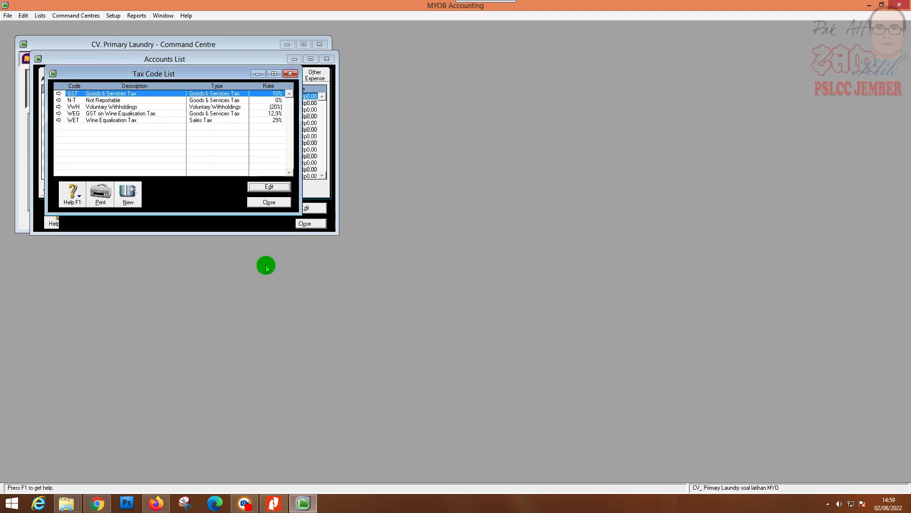
- Check the N-T (Not Reportable) tax code's details and delete the VWH (Voluntary Withholdings) tax code
{"action": "left_click", "coordinate": [59, 100]}
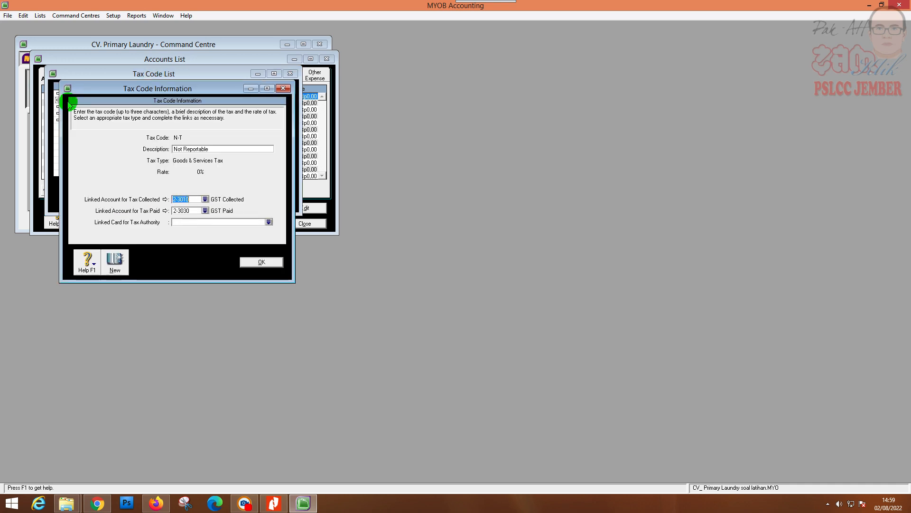
{"action": "left_click", "coordinate": [255, 262]}
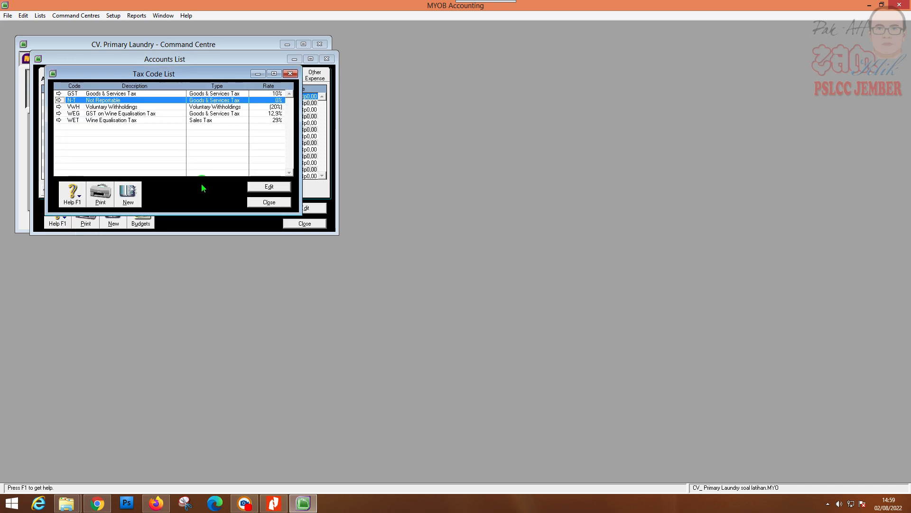
{"action": "left_click", "coordinate": [59, 107]}
{"action": "left_click", "coordinate": [22, 16]}
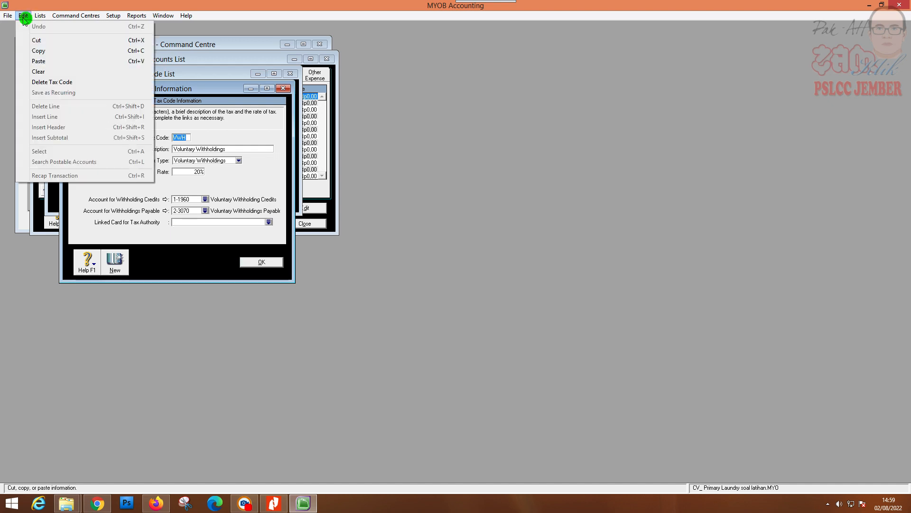
{"action": "left_click", "coordinate": [52, 81]}
{"action": "left_click", "coordinate": [257, 260]}
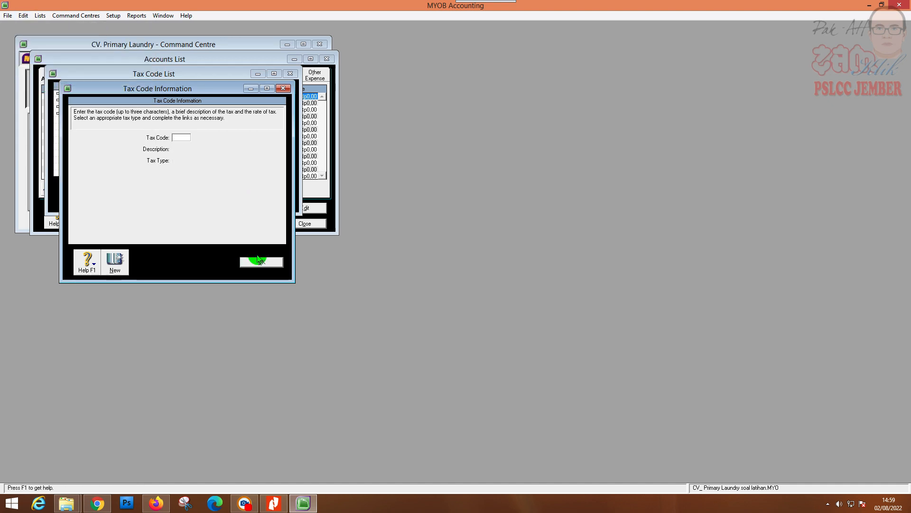
- Delete the WEG (GST on Wine Equalisation Tax) tax code
{"action": "left_click", "coordinate": [59, 107]}
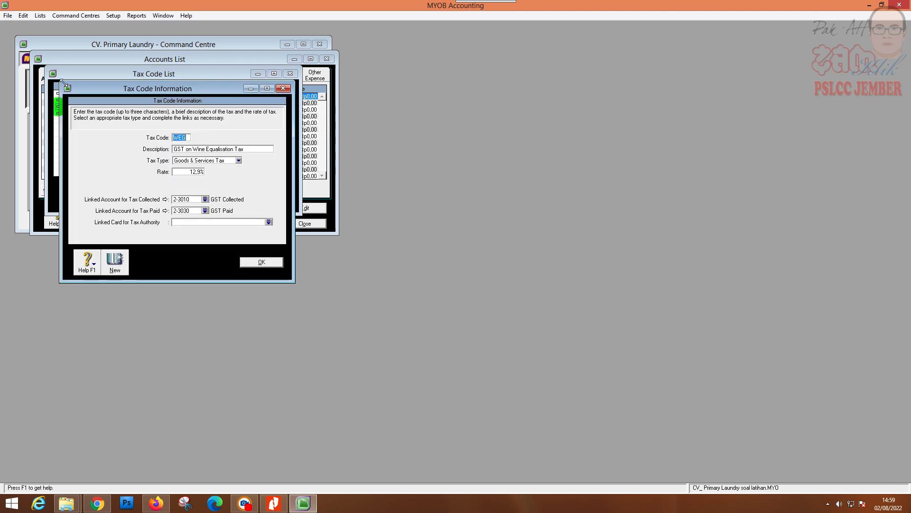
{"action": "left_click", "coordinate": [23, 16]}
{"action": "left_click", "coordinate": [52, 81]}
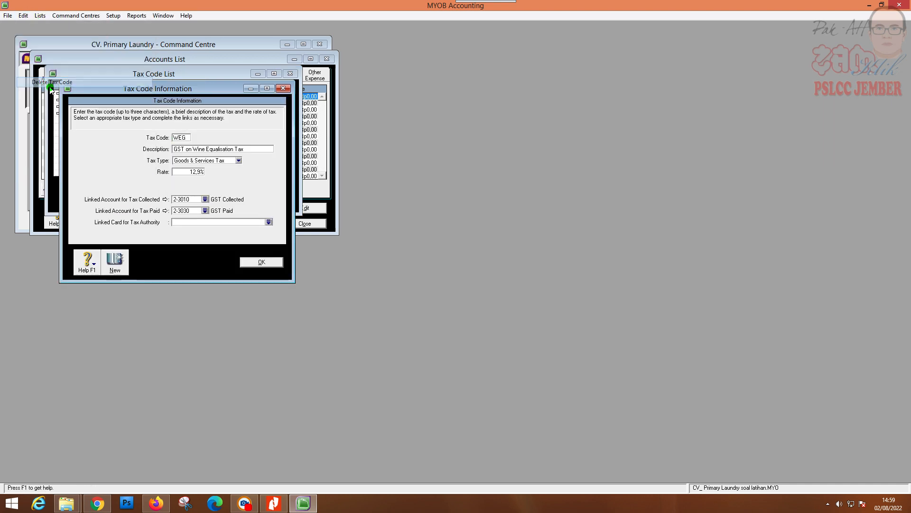
{"action": "left_click", "coordinate": [252, 262]}
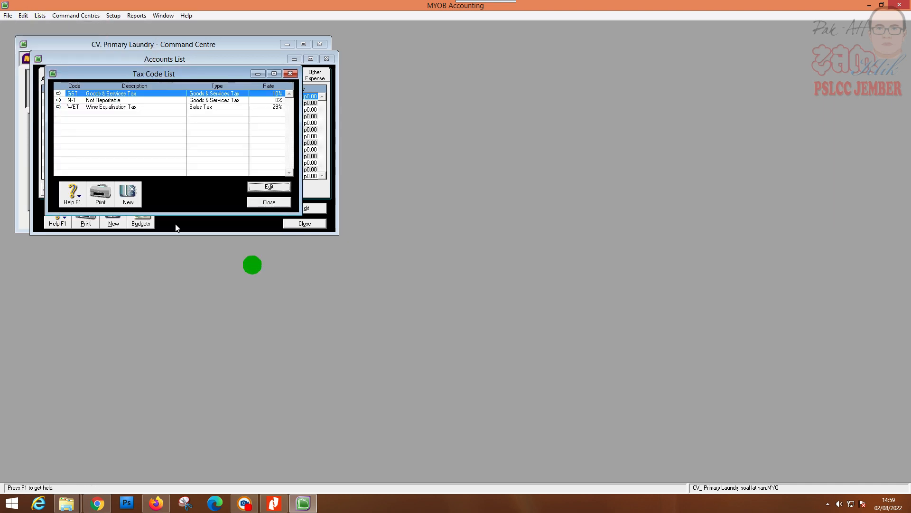
- Delete the WET (Wine Equalisation Tax) tax code
{"action": "left_click", "coordinate": [59, 107]}
{"action": "left_click", "coordinate": [22, 15]}
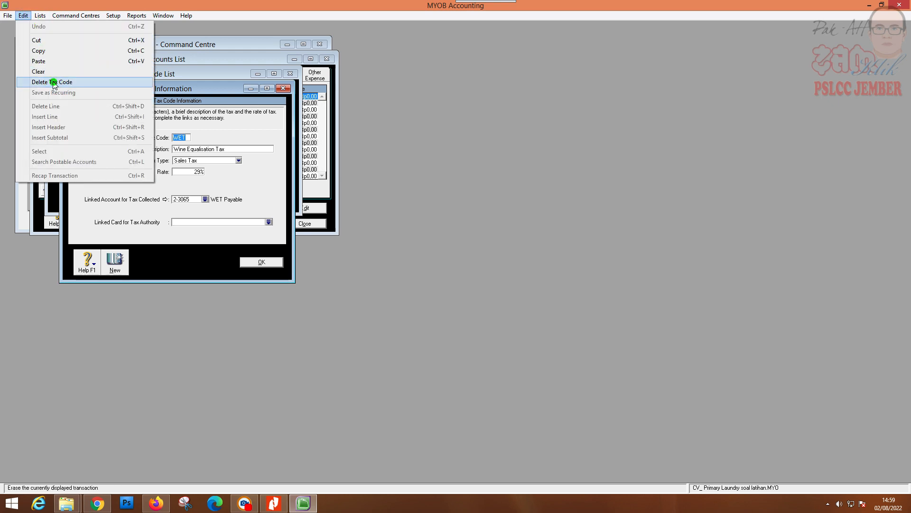
{"action": "left_click", "coordinate": [54, 83]}
{"action": "left_click", "coordinate": [252, 262]}
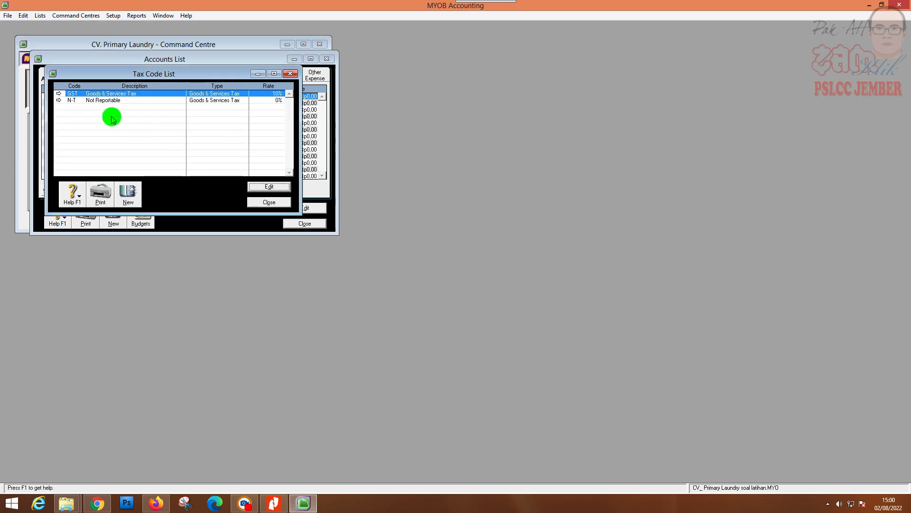
- Rename the GST tax code to PPN with the description "Pajak Pertambahan Nilai", keep its type as Goods & Services Tax, and close the tax code list
{"action": "left_click", "coordinate": [59, 95]}
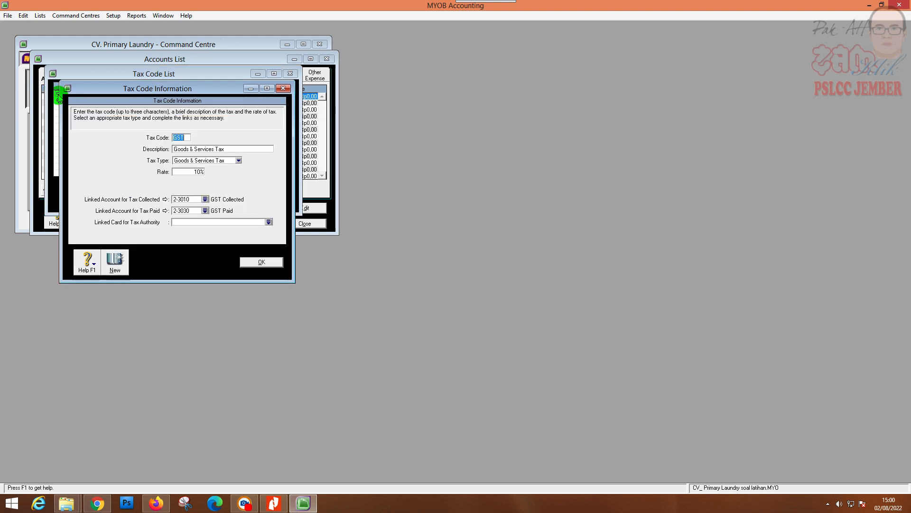
{"action": "type", "text": "PPN"}
{"action": "left_click", "coordinate": [211, 151]}
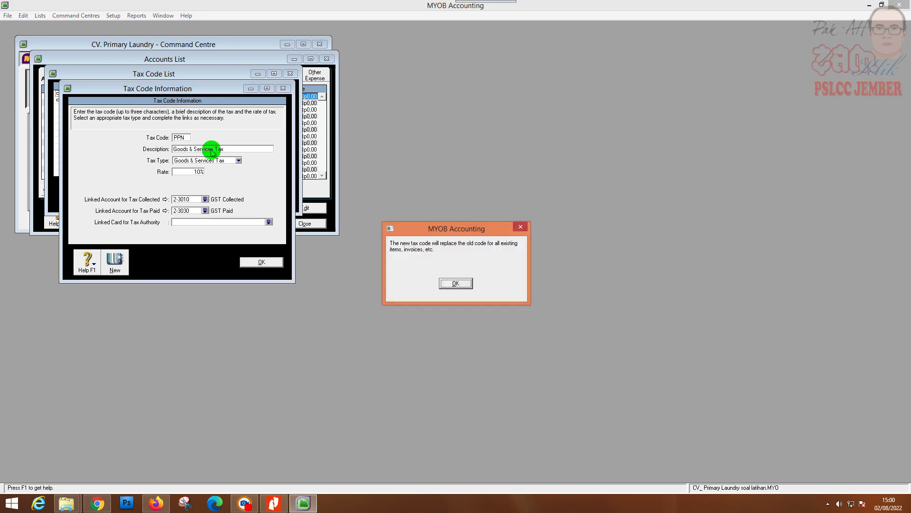
{"action": "key", "text": "Return"}
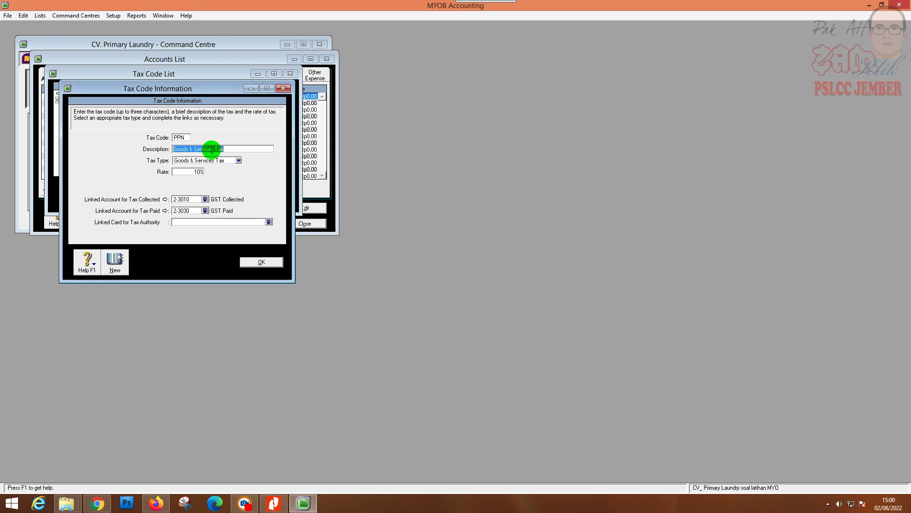
{"action": "type", "text": "Pajak Pertambahan Nilai"}
{"action": "left_click", "coordinate": [218, 160]}
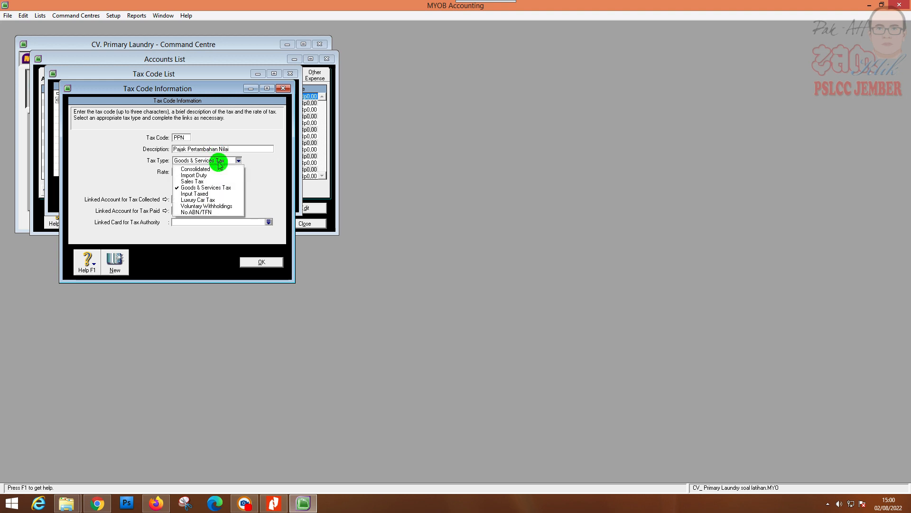
{"action": "left_click", "coordinate": [220, 188]}
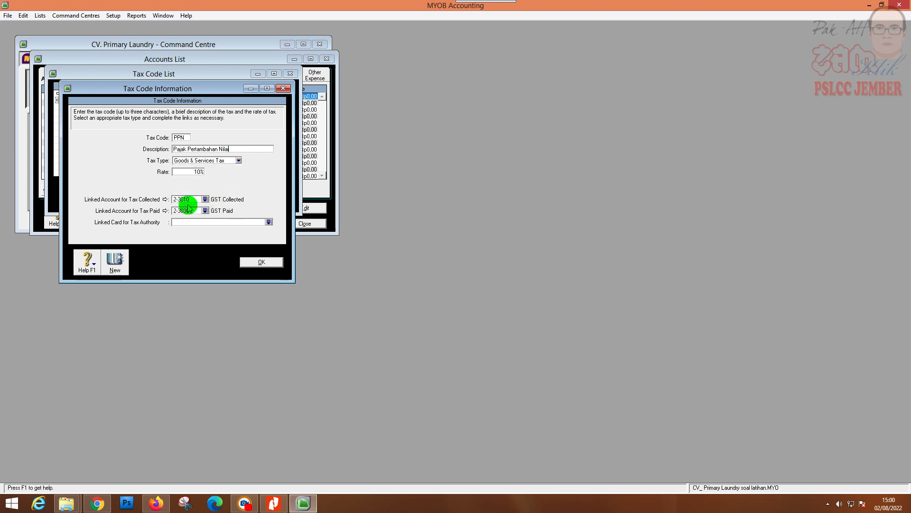
{"action": "left_click", "coordinate": [261, 262]}
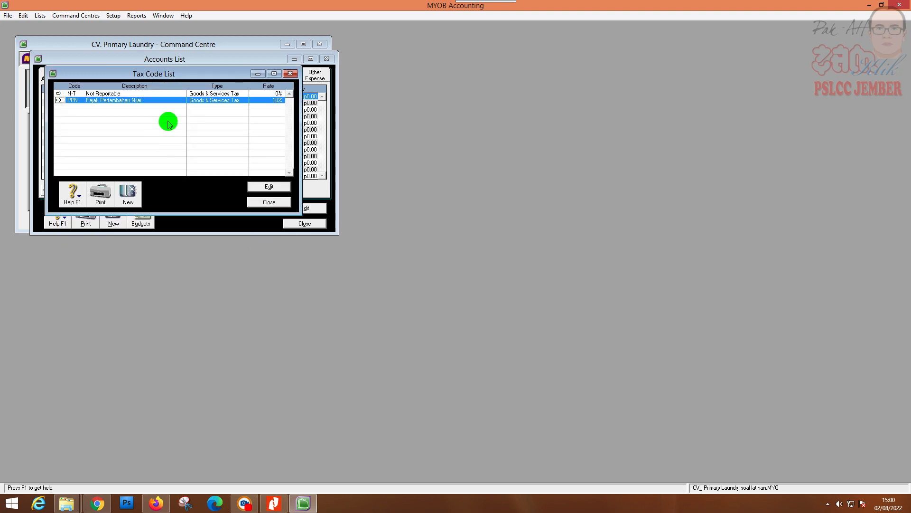
{"action": "left_click", "coordinate": [273, 203]}
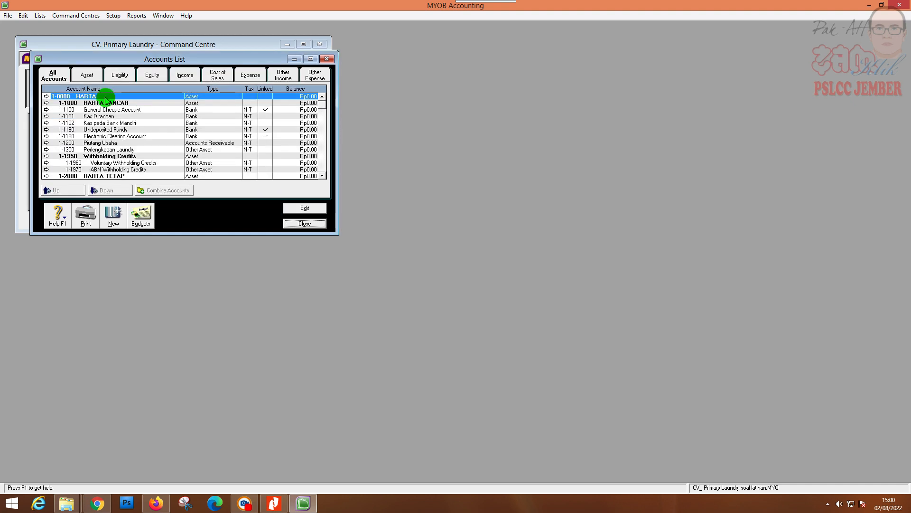
- Check the tax code and linked use in the details of expense account 6-5100 Wages & Salaries, without changing anything
{"action": "scroll", "coordinate": [101, 93], "scroll_direction": "down", "scroll_amount": 15}
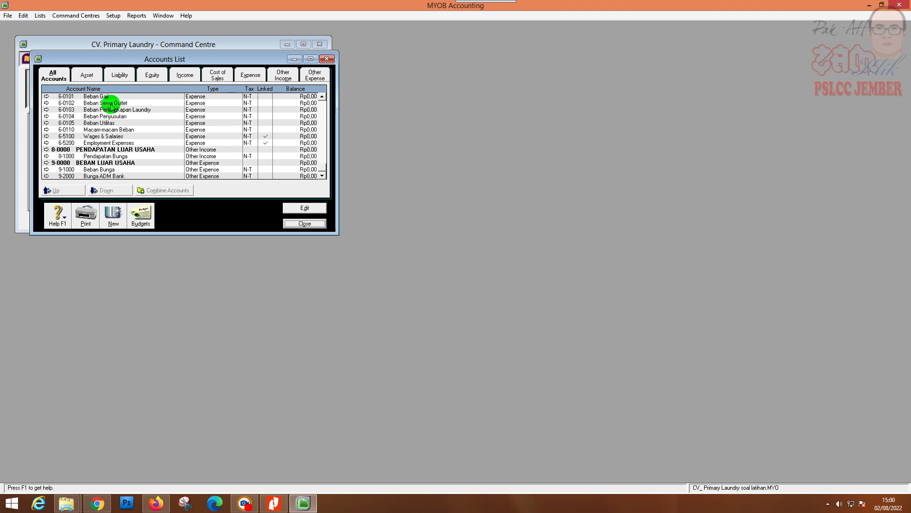
{"action": "double_click", "coordinate": [265, 137]}
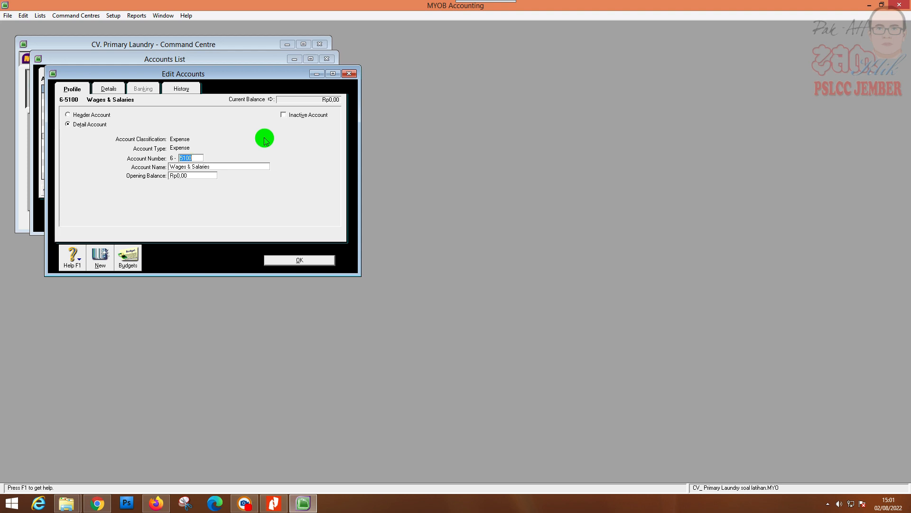
{"action": "left_click", "coordinate": [109, 88]}
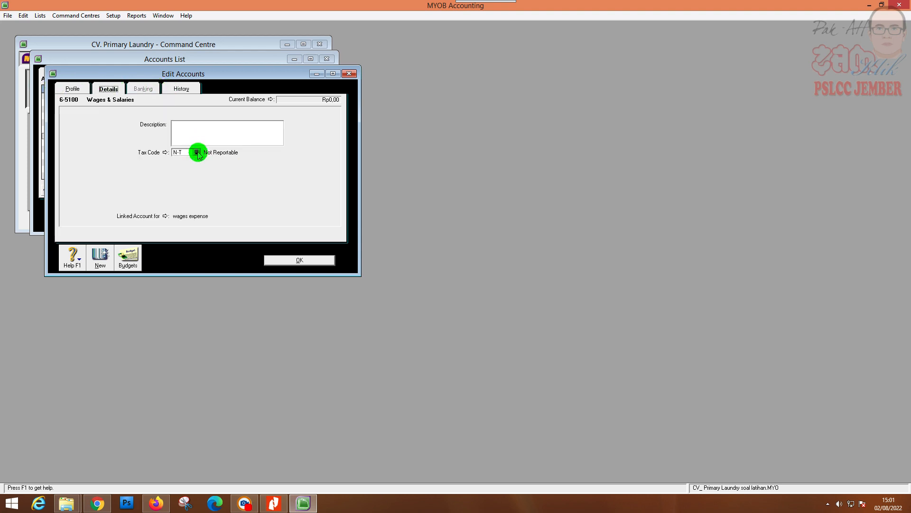
{"action": "key", "text": "Escape"}
{"action": "key", "text": "Escape"}
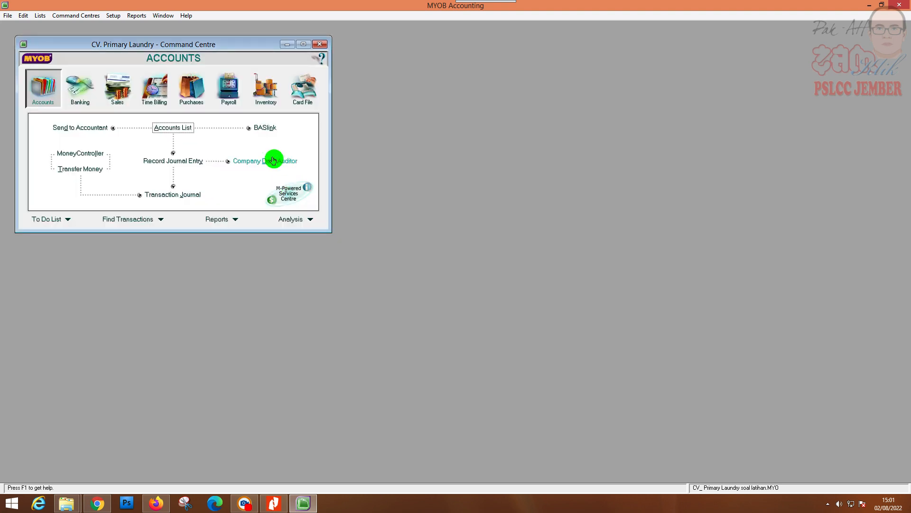
- Delete the asset account 1-1960 Voluntary Withholding Credits from the accounts list
{"action": "left_click", "coordinate": [157, 127]}
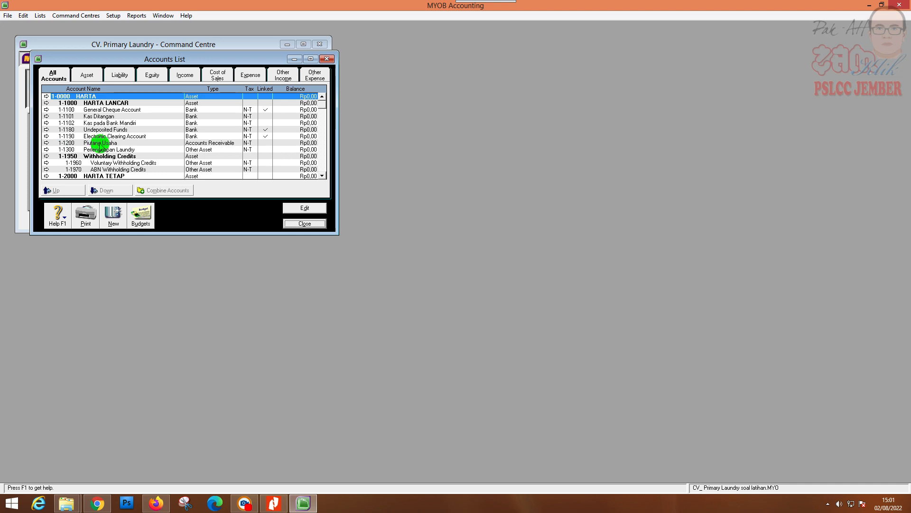
{"action": "left_click", "coordinate": [304, 224]}
{"action": "left_click", "coordinate": [158, 126]}
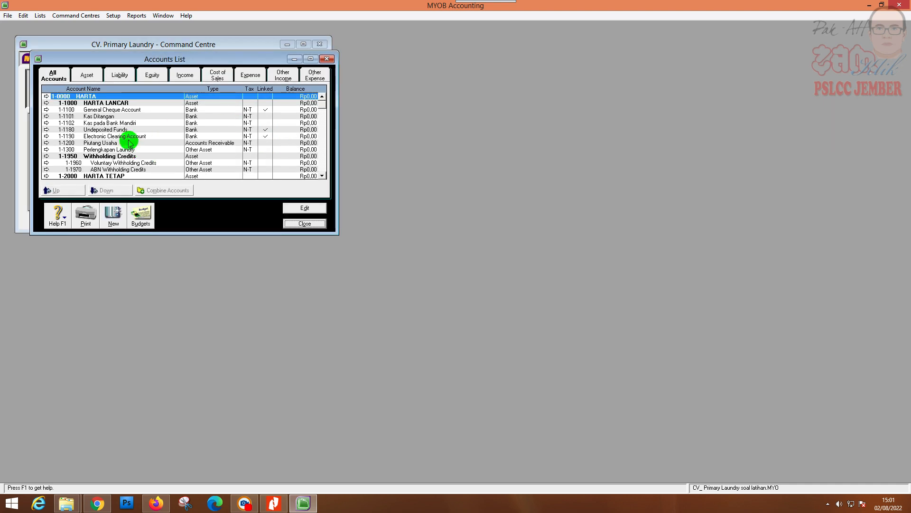
{"action": "left_click", "coordinate": [46, 162]}
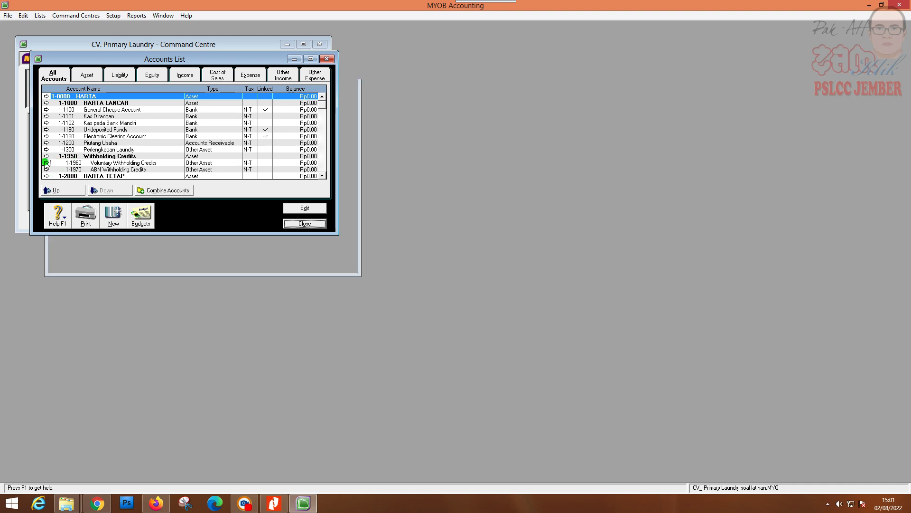
{"action": "left_click", "coordinate": [29, 10]}
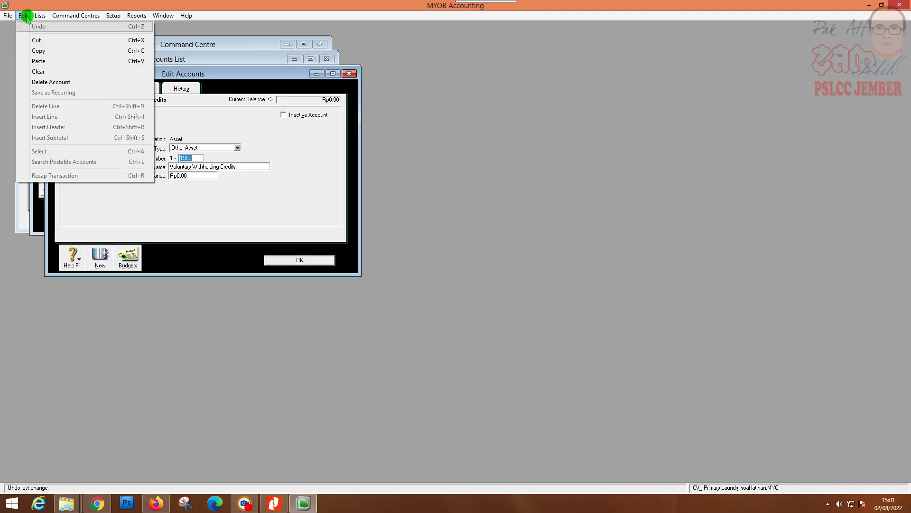
{"action": "left_click", "coordinate": [36, 77]}
- Delete the asset account 1-1970 ABN Withholding Credits and the header account 1-1950 Withholding Credits
{"action": "left_click", "coordinate": [46, 163]}
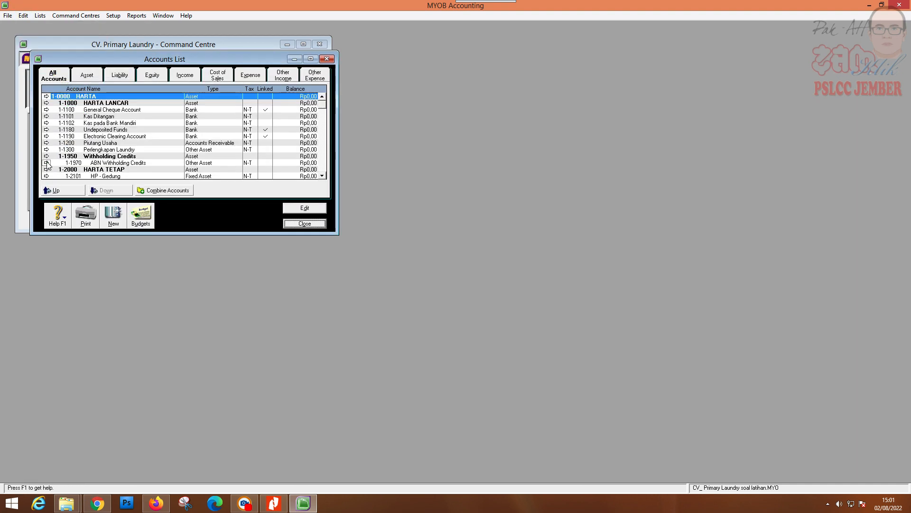
{"action": "left_click", "coordinate": [23, 15]}
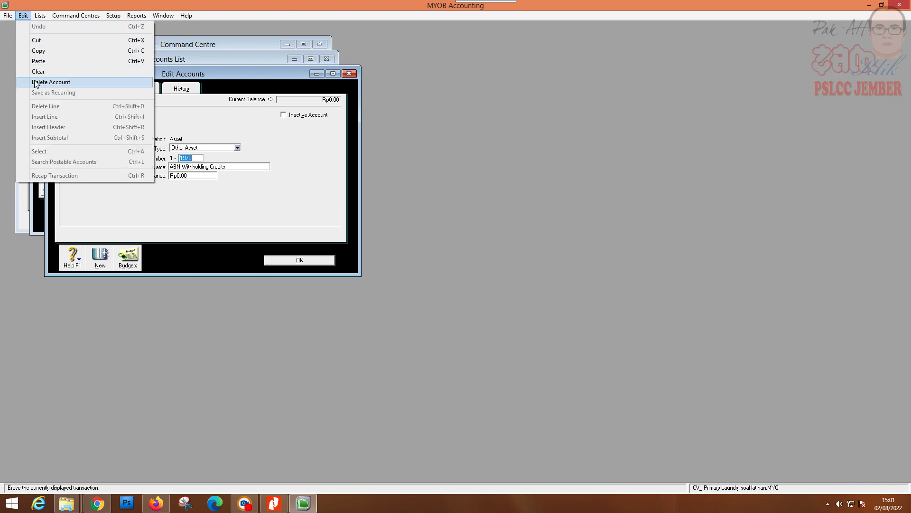
{"action": "left_click", "coordinate": [35, 77]}
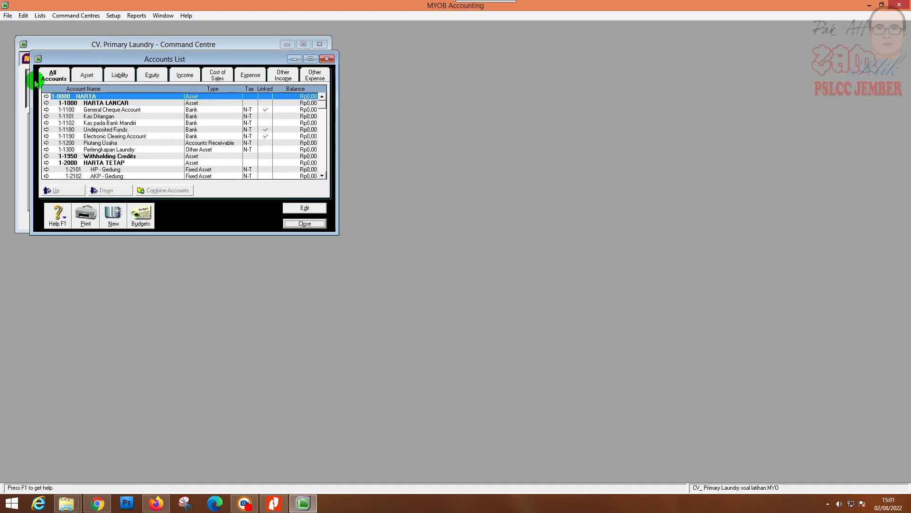
{"action": "left_click", "coordinate": [46, 156]}
{"action": "left_click", "coordinate": [23, 15]}
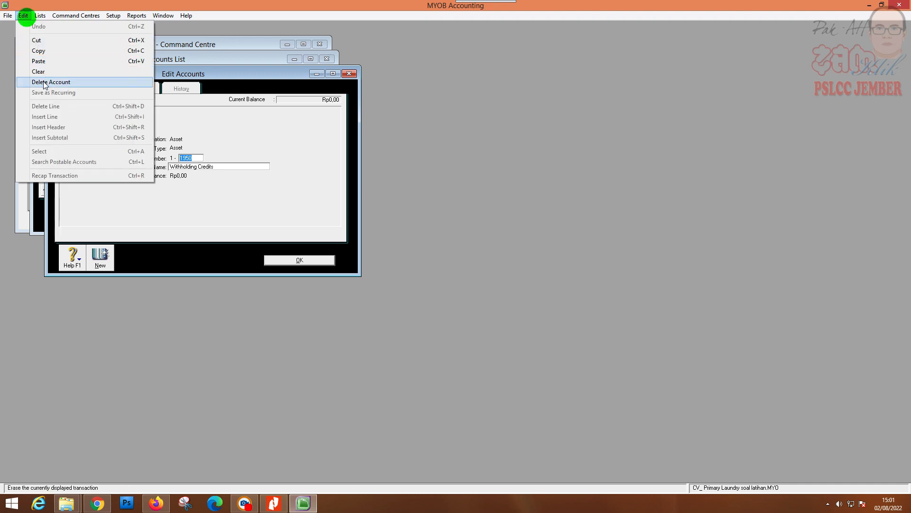
{"action": "left_click", "coordinate": [44, 83]}
- Try to delete the bank account 1-9999 Payroll Cheque Account
{"action": "scroll", "coordinate": [128, 117], "scroll_direction": "down", "scroll_amount": 2}
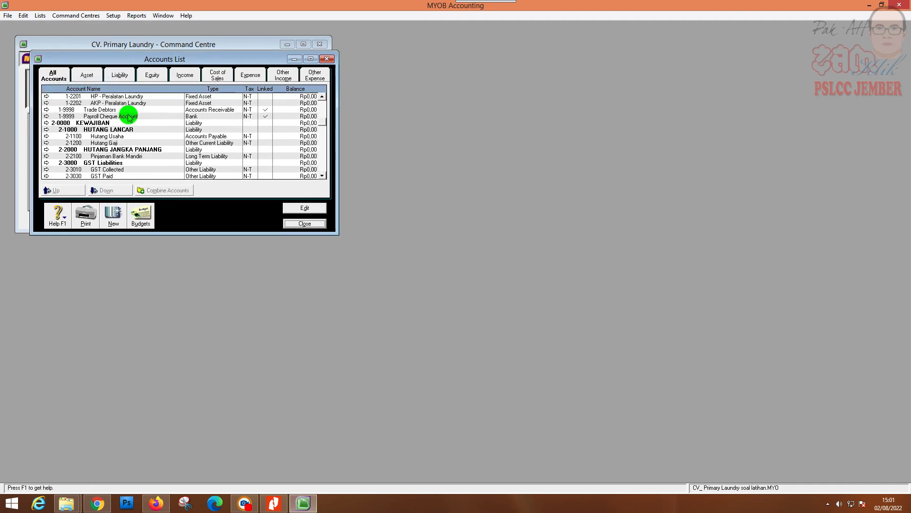
{"action": "left_click", "coordinate": [46, 116]}
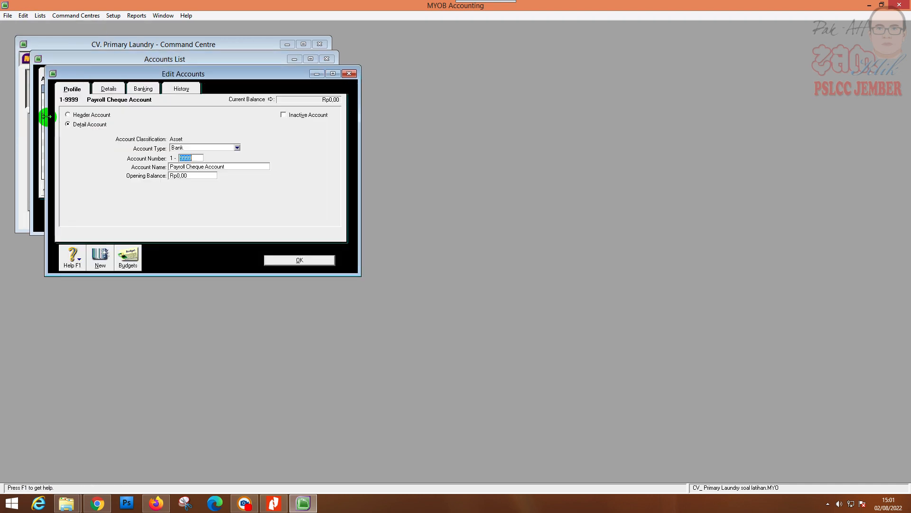
{"action": "left_click", "coordinate": [23, 15]}
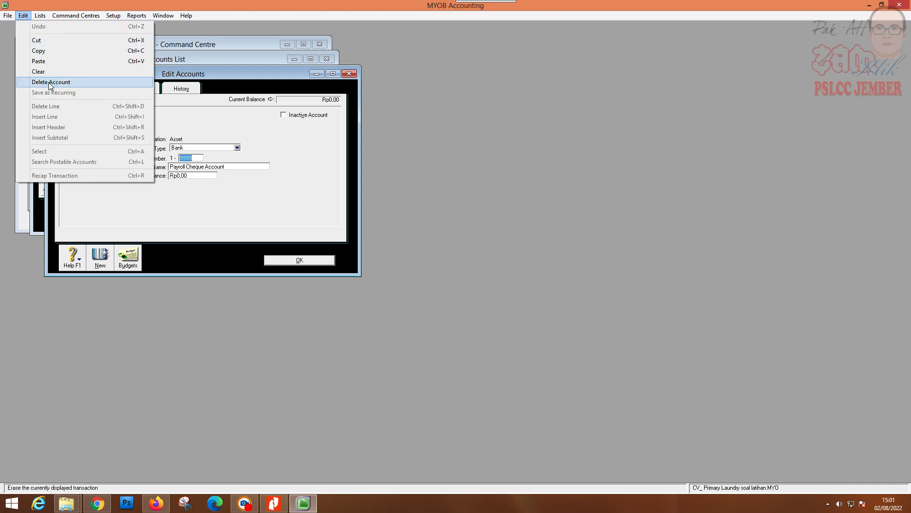
{"action": "left_click", "coordinate": [51, 81]}
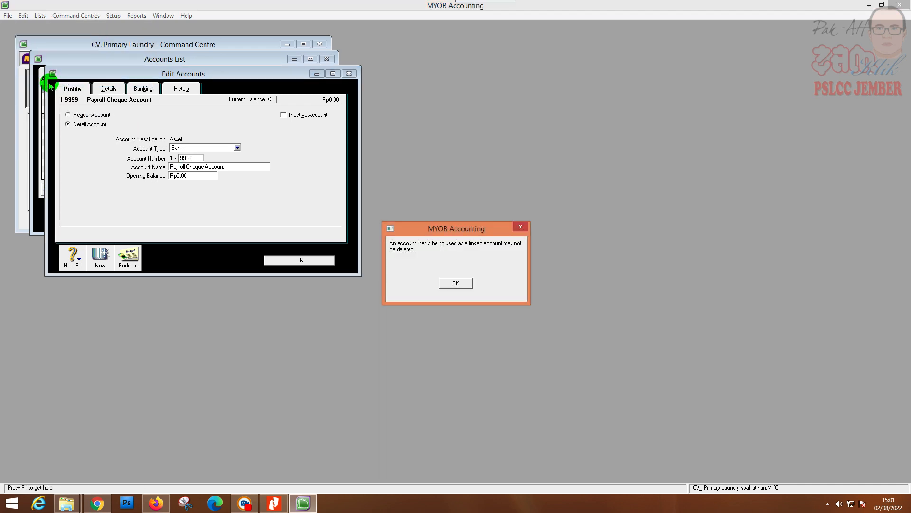
{"action": "left_click", "coordinate": [457, 283]}
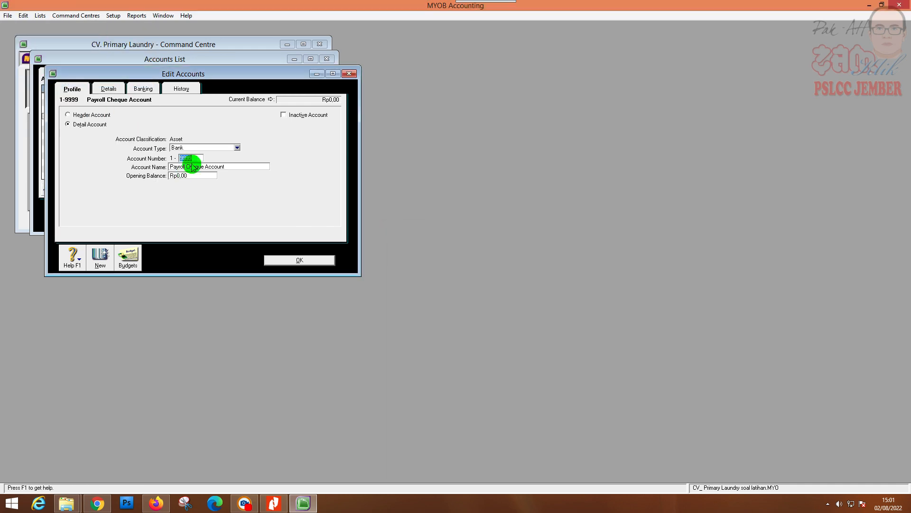
{"action": "left_click", "coordinate": [274, 260]}
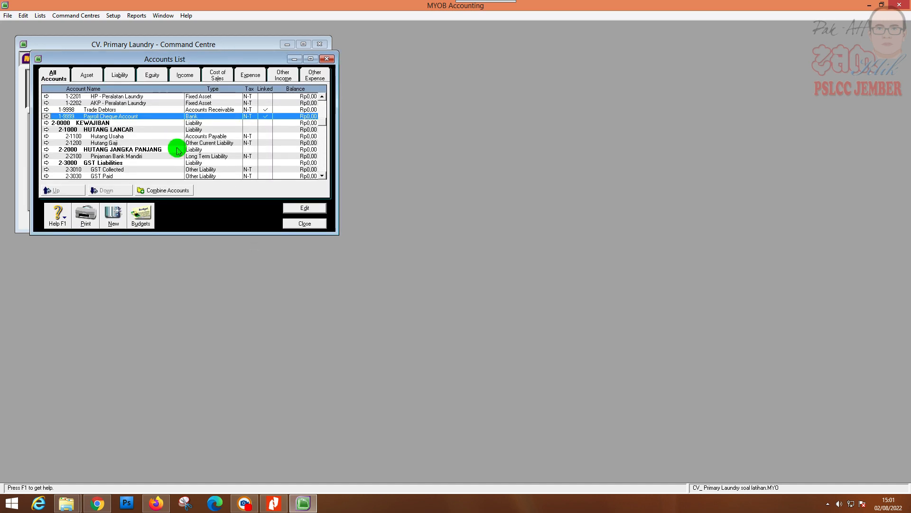
- Close the accounts list and set the linked bank account for electronic payments to 1-1102 Kas pada Bank Mandiri, accepting the change
{"action": "scroll", "coordinate": [177, 147], "scroll_direction": "up", "scroll_amount": 5}
{"action": "scroll", "coordinate": [163, 94], "scroll_direction": "down", "scroll_amount": 10}
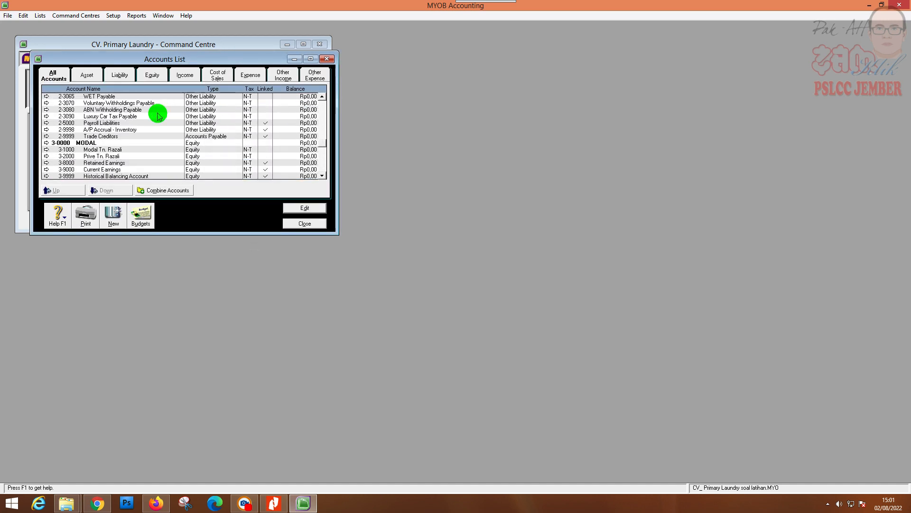
{"action": "scroll", "coordinate": [158, 115], "scroll_direction": "down", "scroll_amount": 8}
{"action": "scroll", "coordinate": [157, 116], "scroll_direction": "up", "scroll_amount": 10}
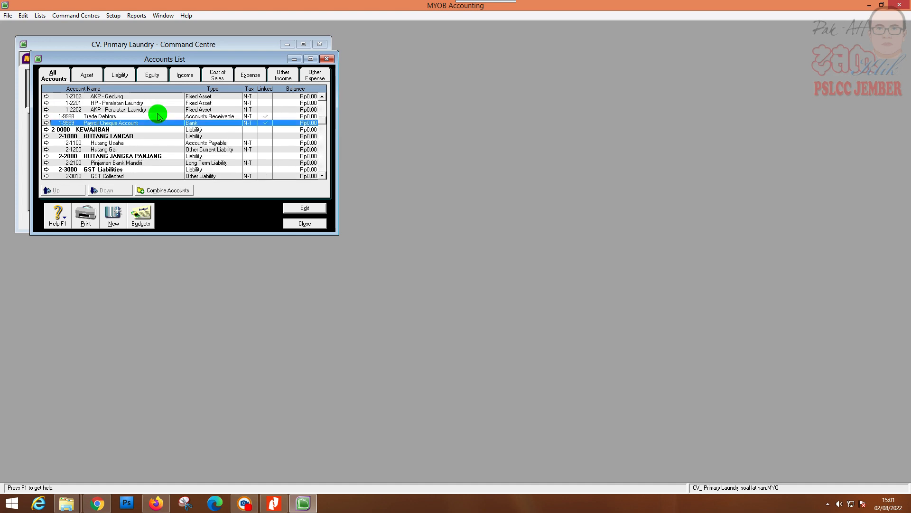
{"action": "left_click", "coordinate": [306, 223]}
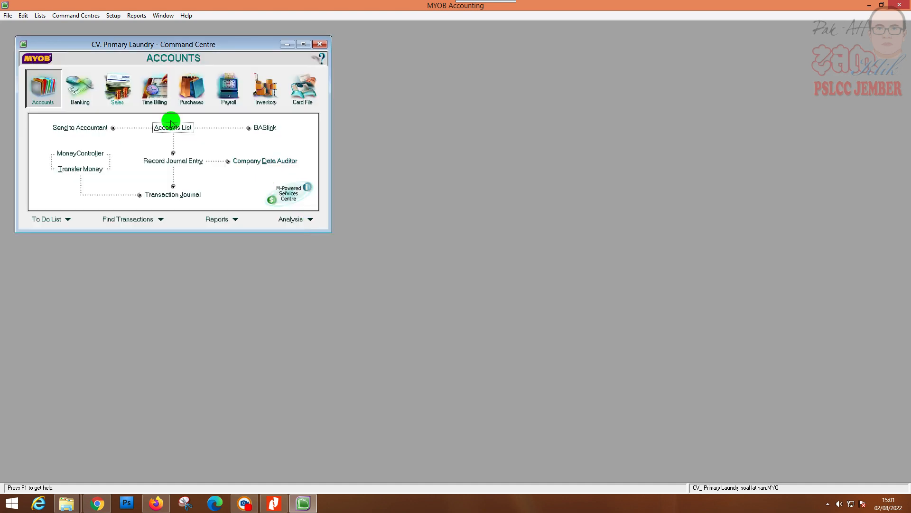
{"action": "left_click", "coordinate": [40, 15]}
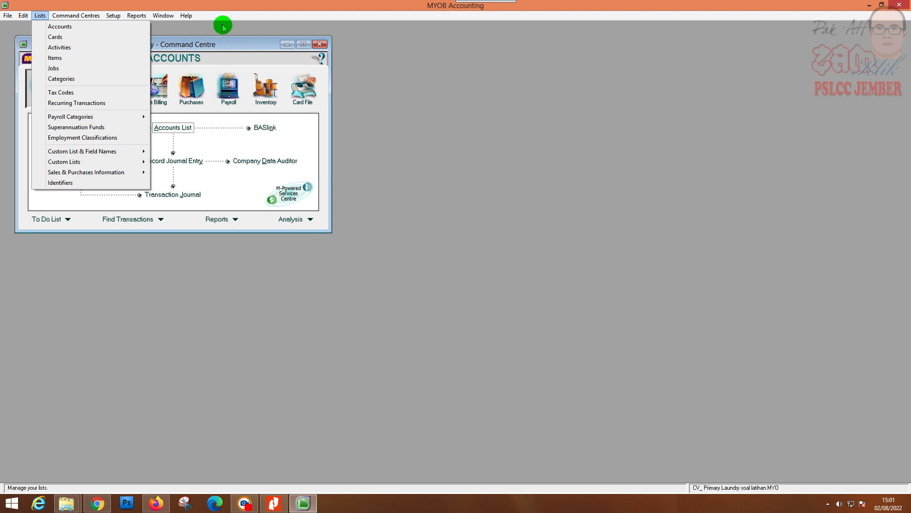
{"action": "left_click", "coordinate": [121, 15]}
{"action": "mouse_move", "coordinate": [127, 47]}
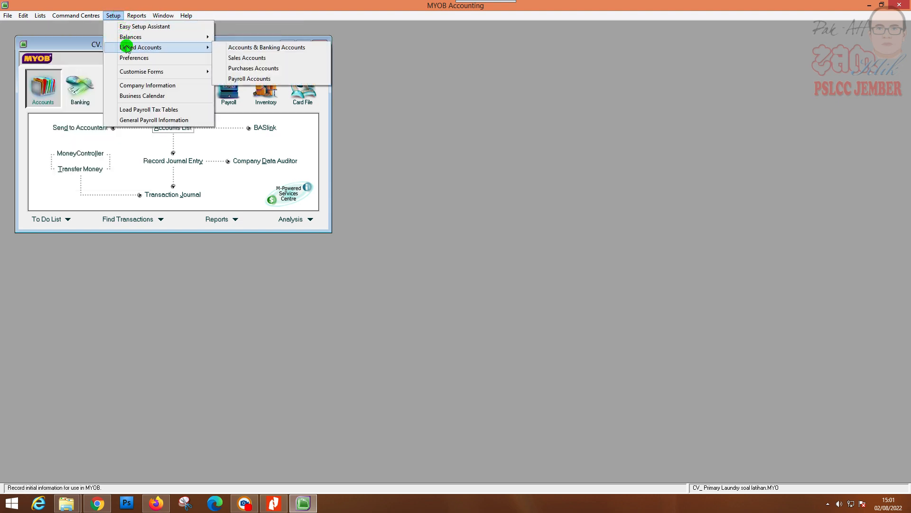
{"action": "left_click", "coordinate": [273, 47]}
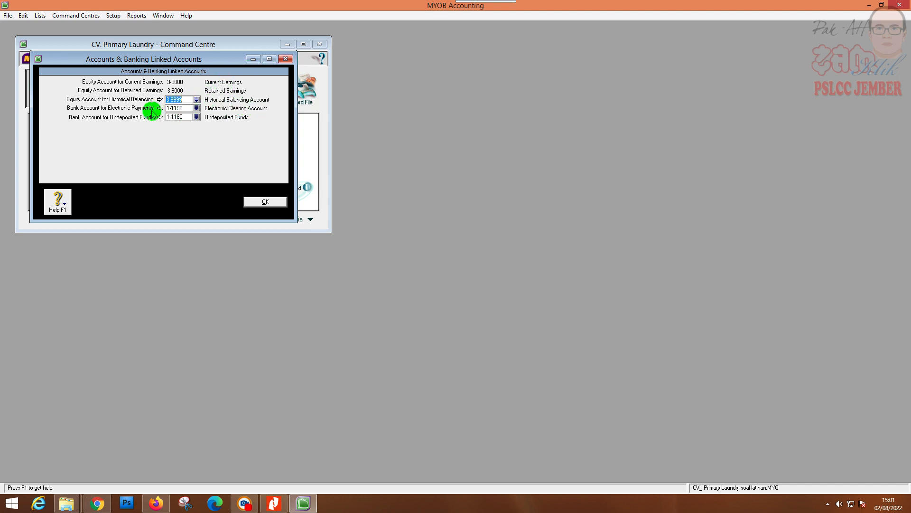
{"action": "left_click", "coordinate": [197, 109]}
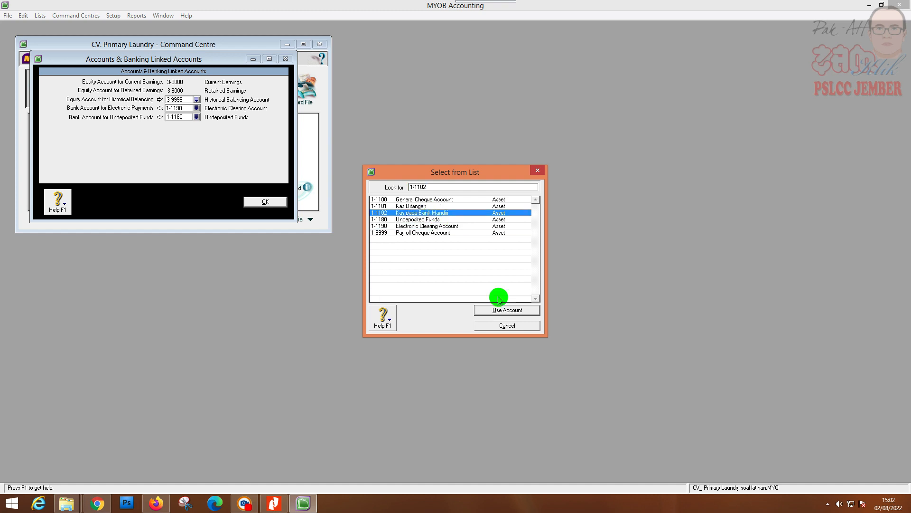
{"action": "left_click", "coordinate": [507, 310]}
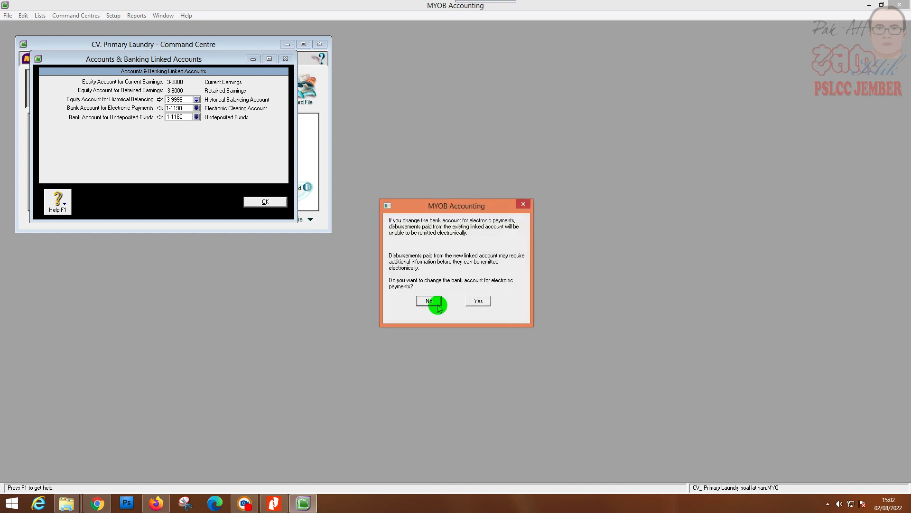
{"action": "left_click", "coordinate": [478, 301]}
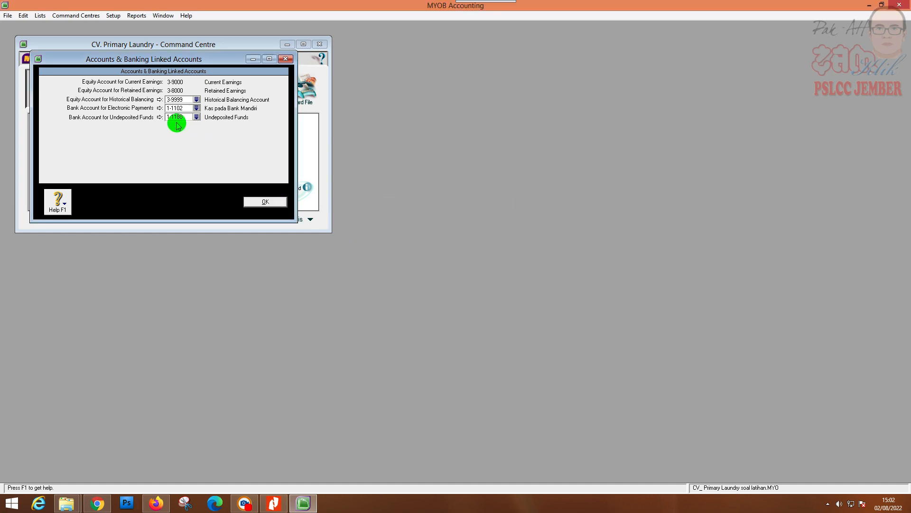
- Try to set the linked bank account for undeposited funds to 1-1102 Kas pada Bank Mandiri
{"action": "left_click", "coordinate": [196, 117]}
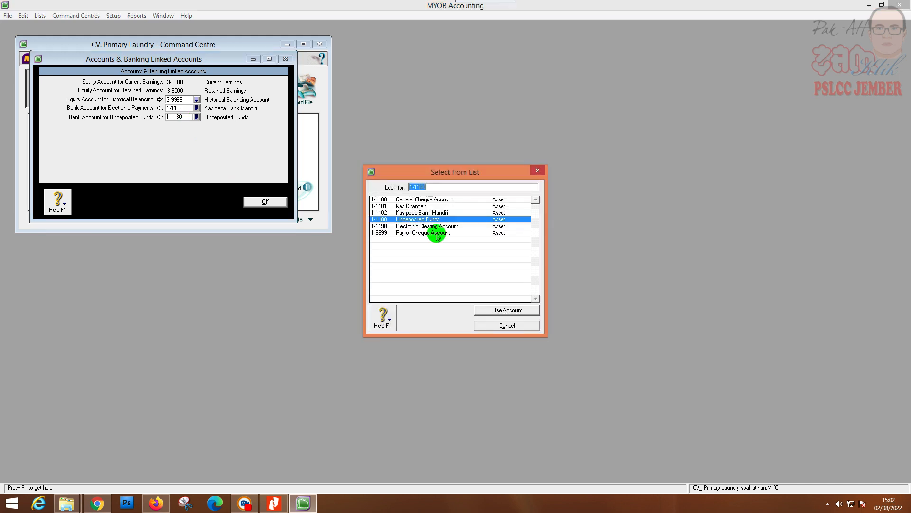
{"action": "double_click", "coordinate": [439, 213]}
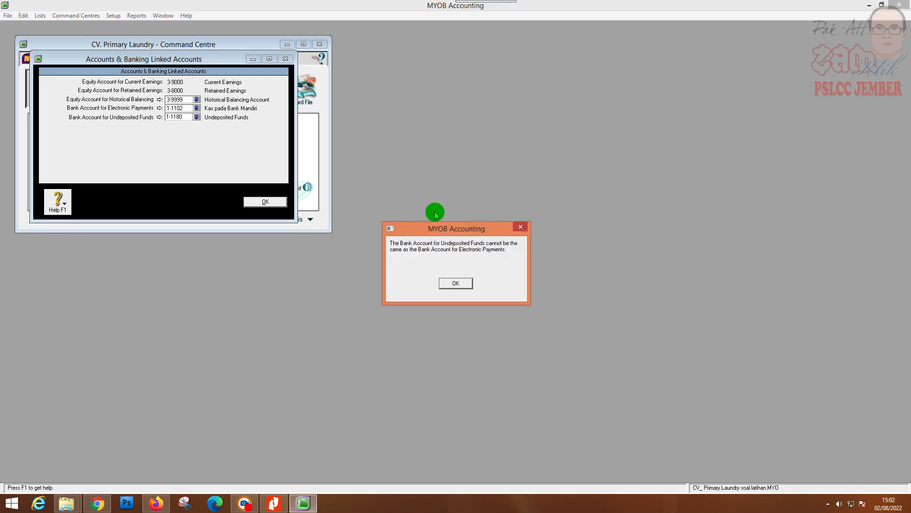
{"action": "left_click", "coordinate": [455, 281]}
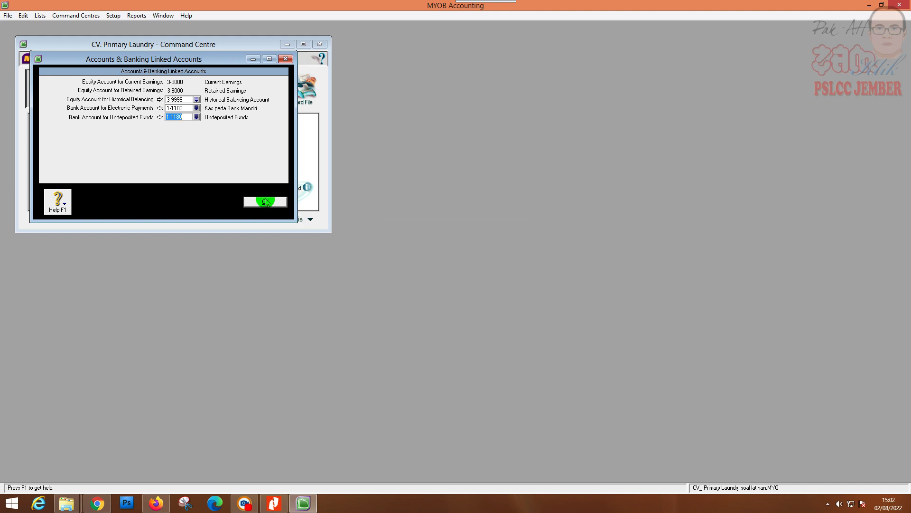
{"action": "left_click", "coordinate": [196, 117]}
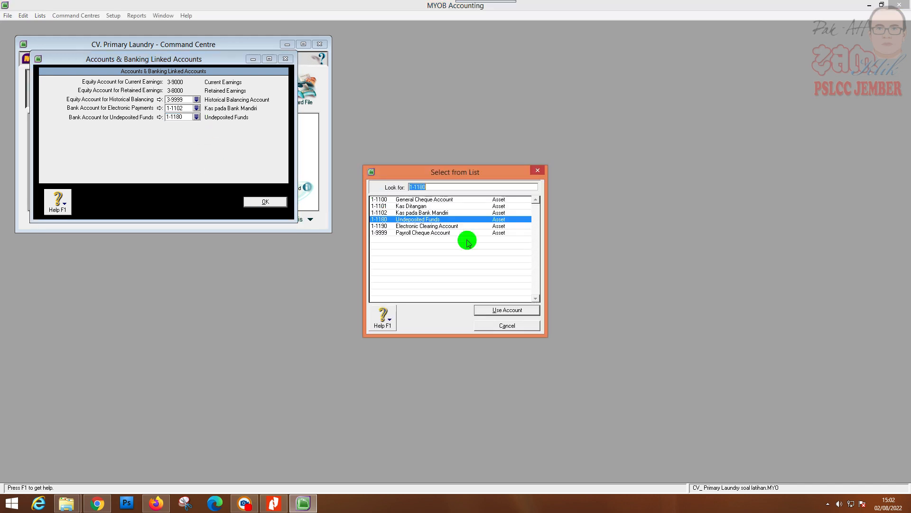
{"action": "double_click", "coordinate": [446, 212]}
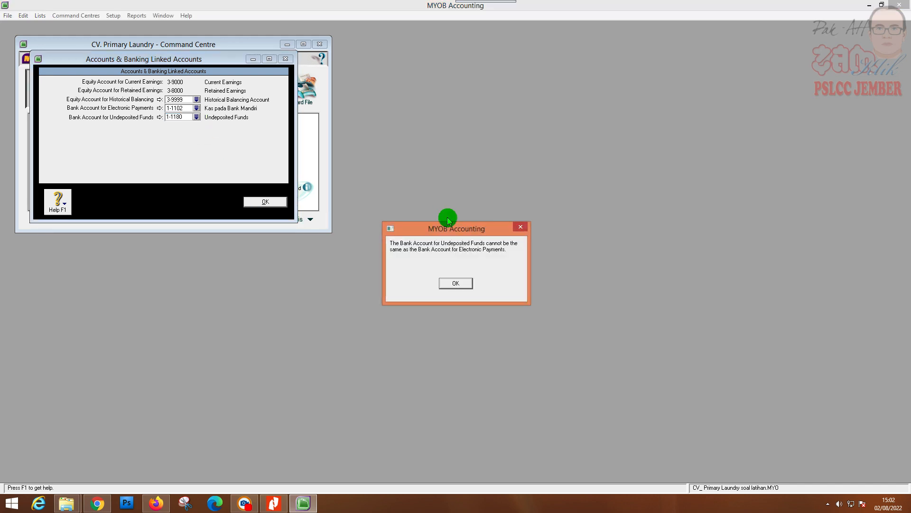
{"action": "left_click", "coordinate": [451, 284]}
{"action": "left_click", "coordinate": [205, 122]}
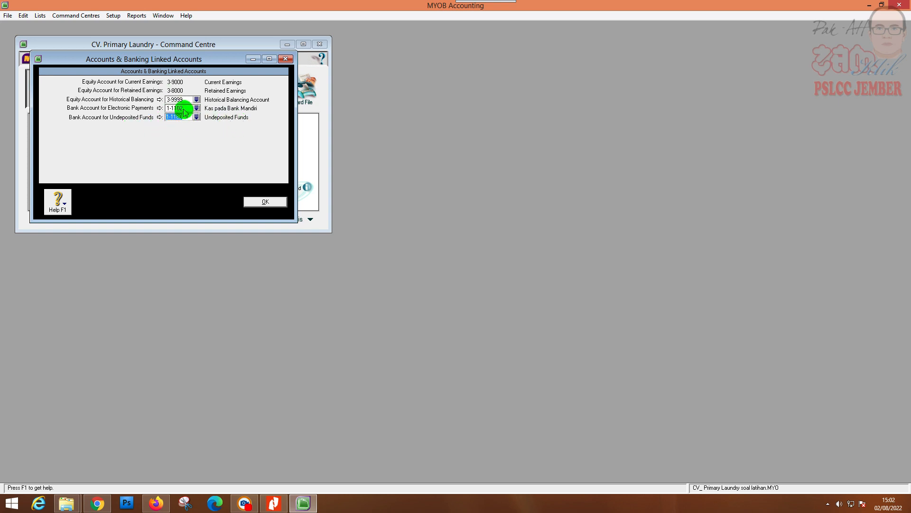
- Accept the banking linked accounts and set the sales asset account for tracking receivables to 1-1200 Piutang Usaha
{"action": "left_click", "coordinate": [266, 203]}
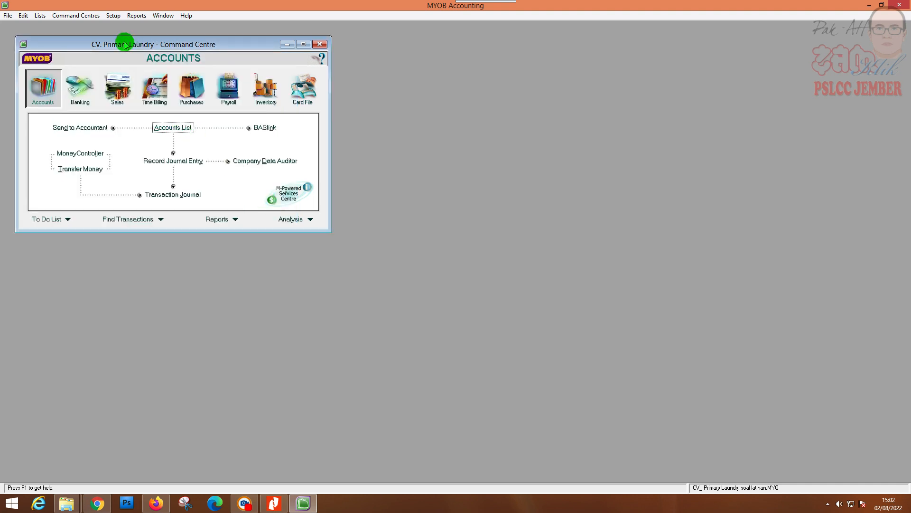
{"action": "left_click", "coordinate": [118, 18]}
{"action": "mouse_move", "coordinate": [126, 36]}
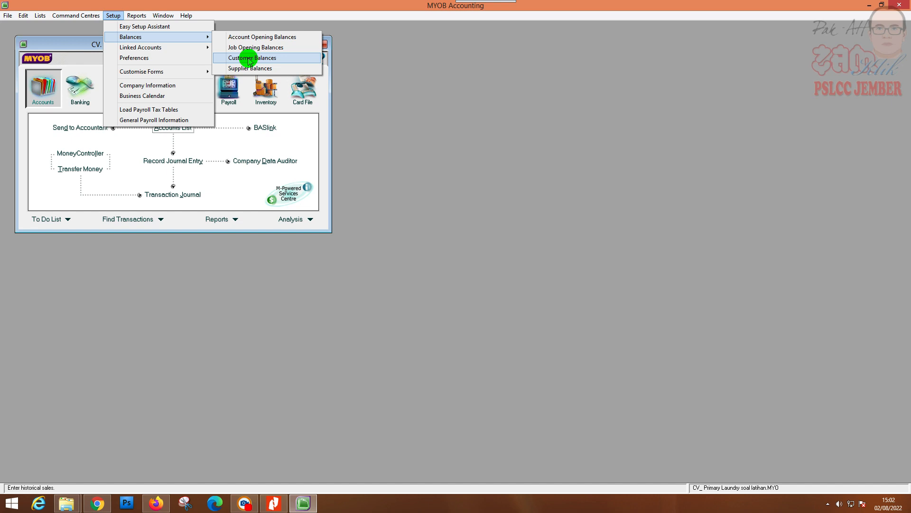
{"action": "mouse_move", "coordinate": [183, 46]}
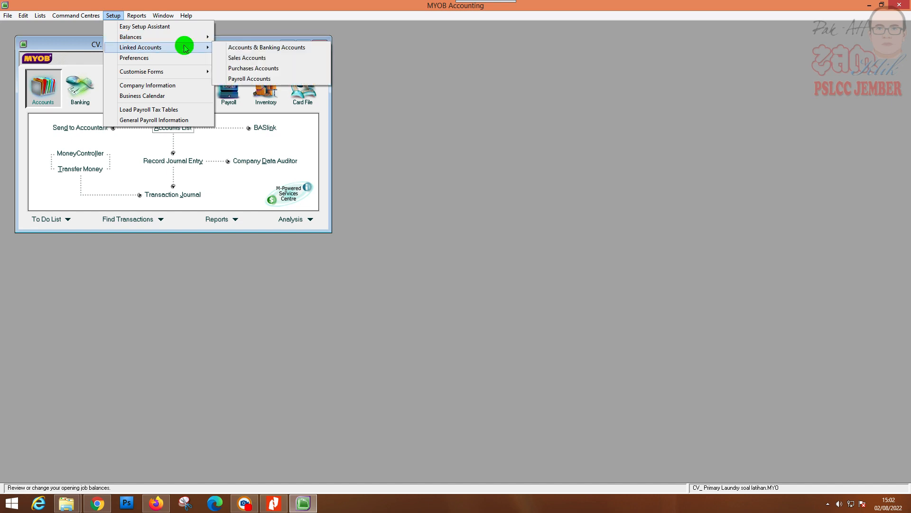
{"action": "left_click", "coordinate": [258, 57]}
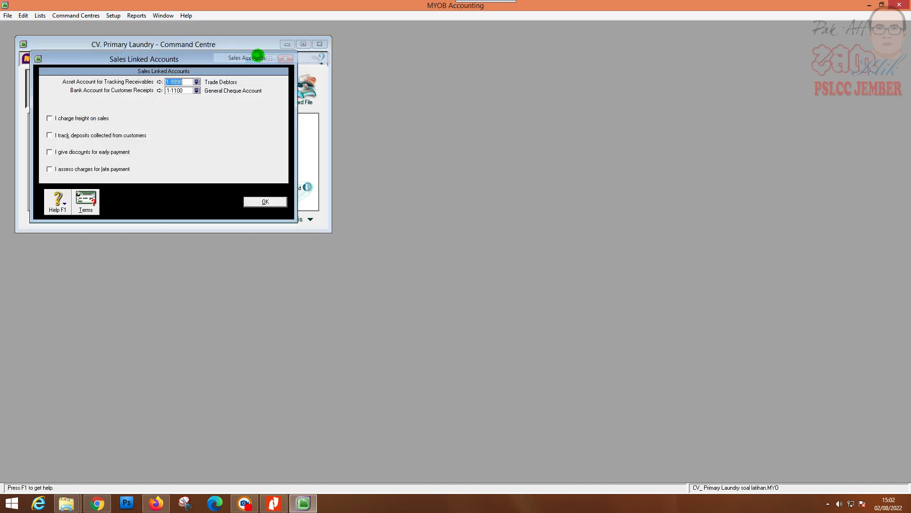
{"action": "left_click", "coordinate": [197, 81]}
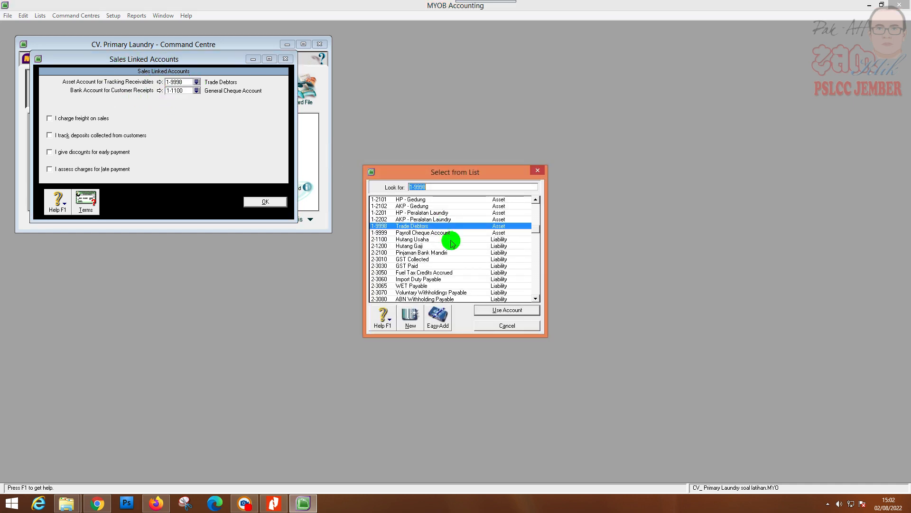
{"action": "left_click", "coordinate": [535, 200]}
{"action": "left_click", "coordinate": [535, 200]}
{"action": "left_click", "coordinate": [535, 200]}
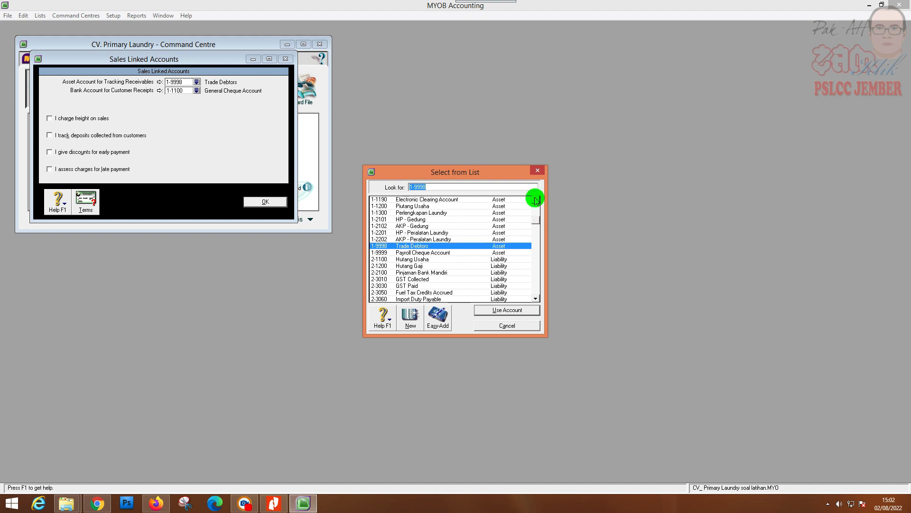
{"action": "left_click", "coordinate": [536, 199]}
{"action": "left_click", "coordinate": [536, 199]}
{"action": "double_click", "coordinate": [420, 219]}
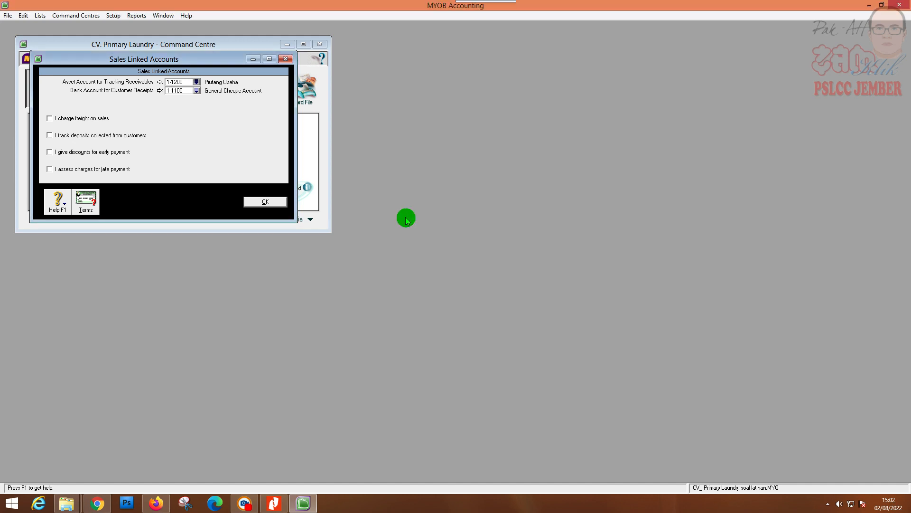
- Set the bank account for customer receipts to 1-1102 Kas pada Bank Mandiri and accept the sales linked accounts
{"action": "left_click", "coordinate": [196, 91]}
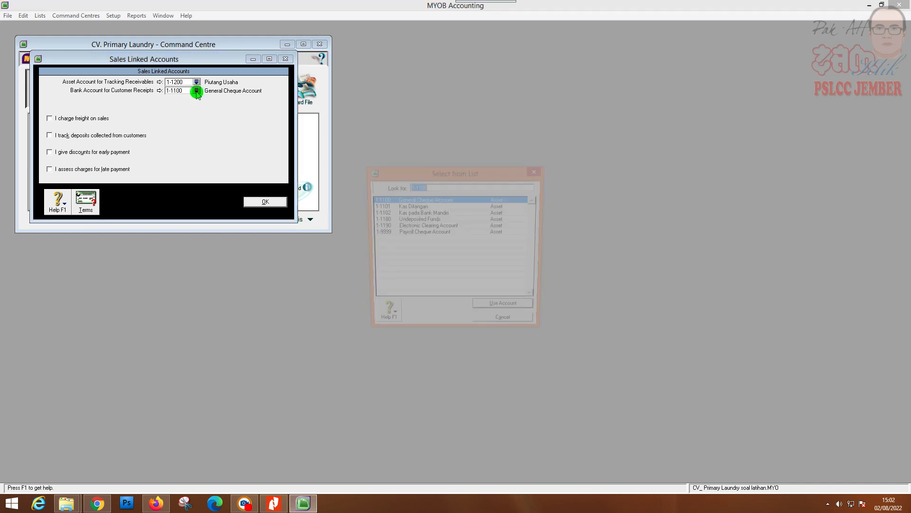
{"action": "left_click", "coordinate": [412, 213]}
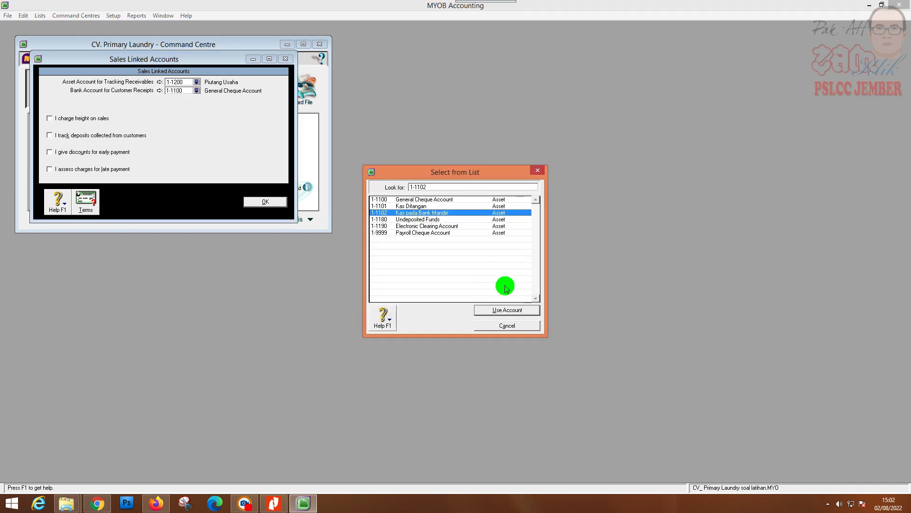
{"action": "left_click", "coordinate": [506, 309]}
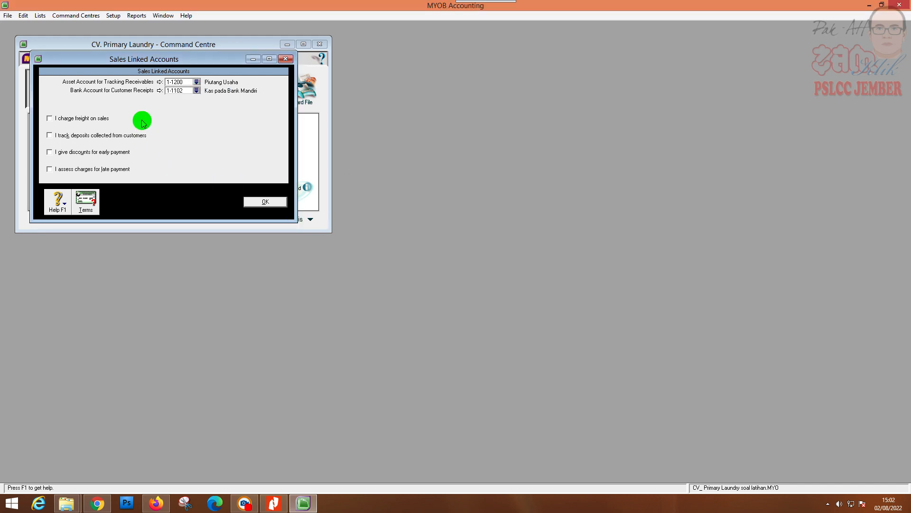
{"action": "left_click", "coordinate": [267, 202]}
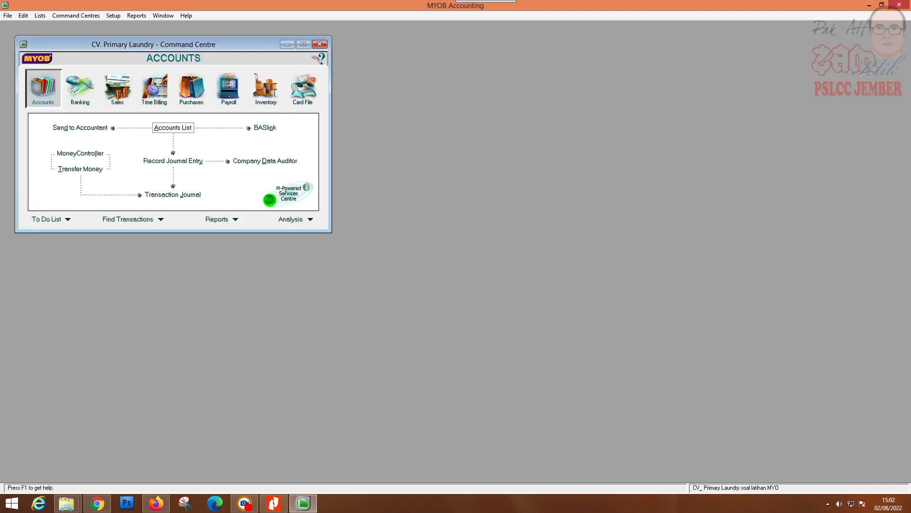
- In the purchases linked accounts, set the liability account for tracking payables to 2-1100 Hutang Usaha
{"action": "left_click", "coordinate": [114, 15]}
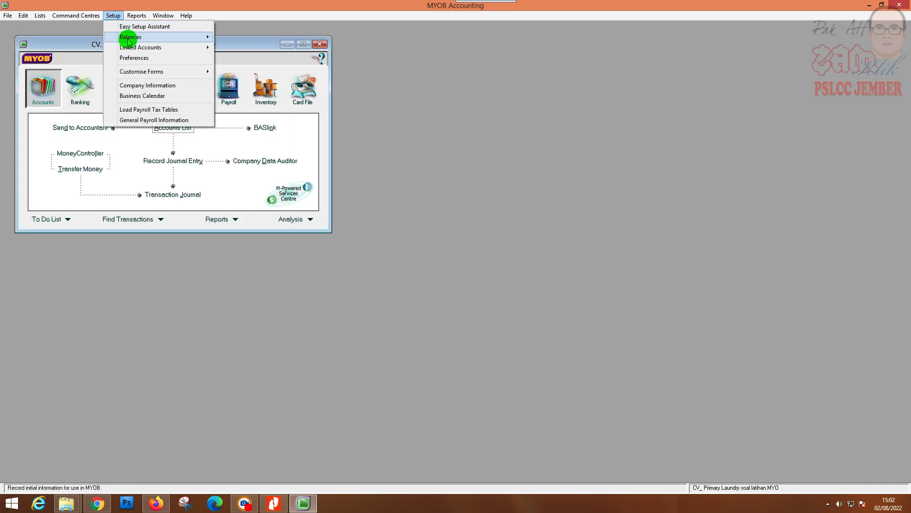
{"action": "mouse_move", "coordinate": [156, 47]}
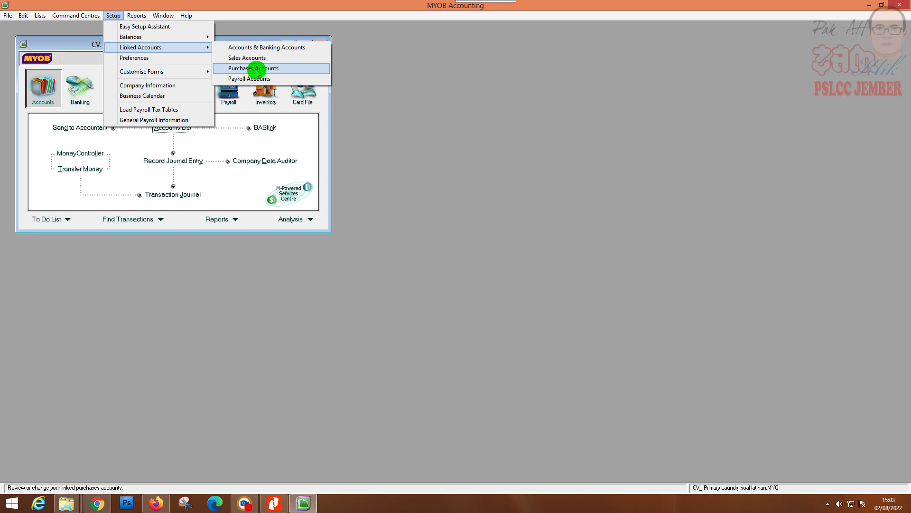
{"action": "left_click", "coordinate": [257, 68]}
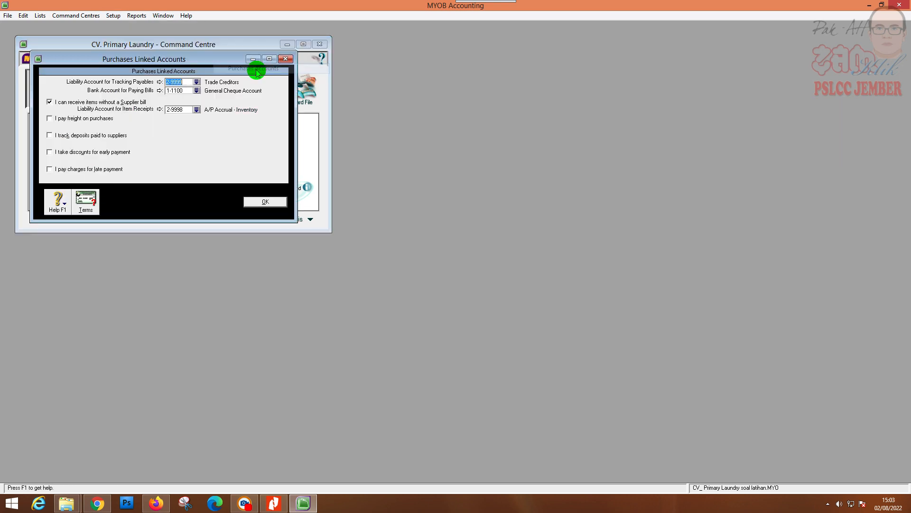
{"action": "left_click", "coordinate": [195, 82]}
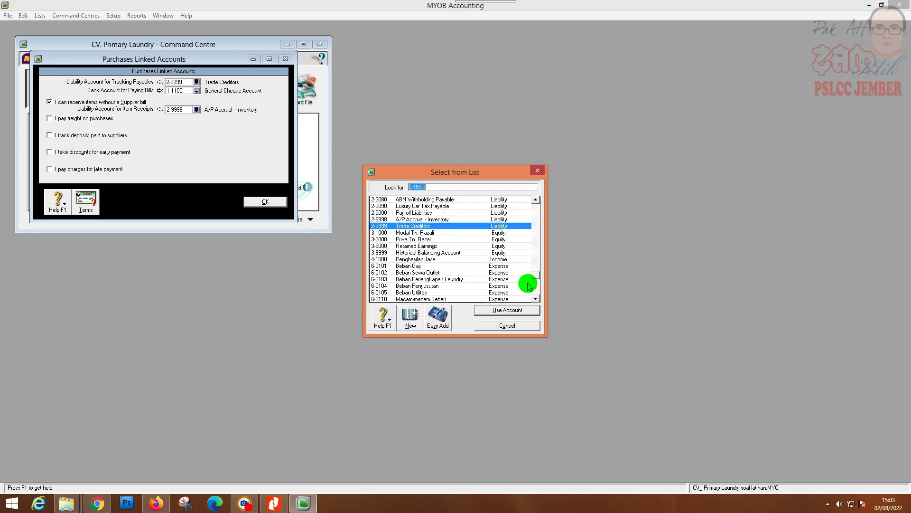
{"action": "left_click_drag", "start_coordinate": [536, 202], "coordinate": [536, 202]}
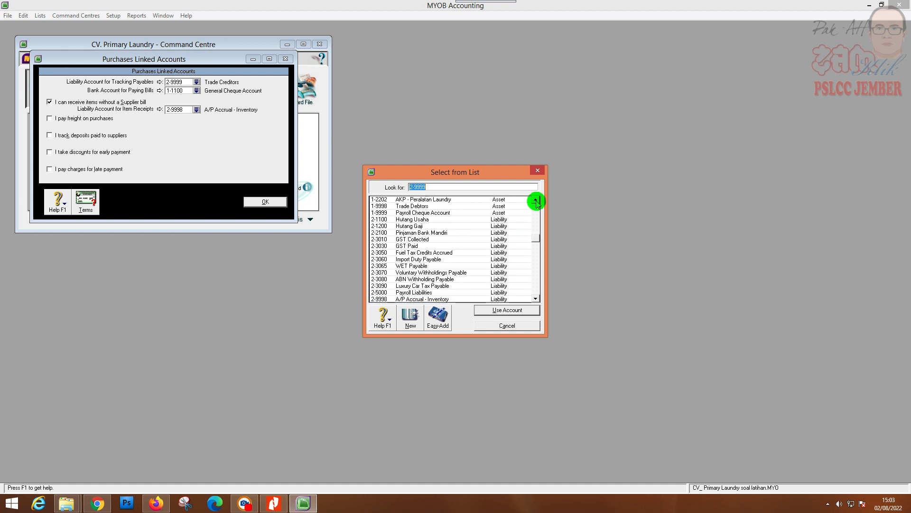
{"action": "left_click", "coordinate": [422, 220]}
{"action": "left_click", "coordinate": [497, 307]}
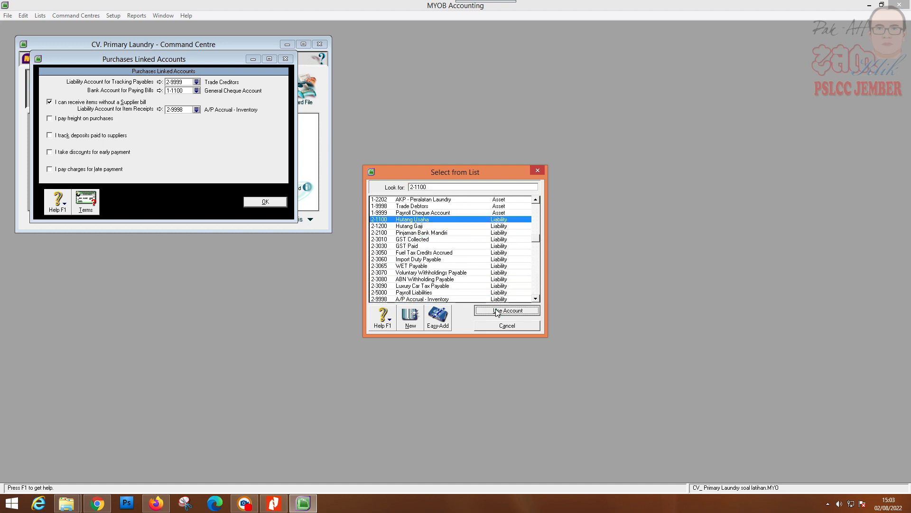
- Set the linked bank account for paying bills to 1-1102 Kas pada Bank Mandiri
{"action": "left_click", "coordinate": [195, 90]}
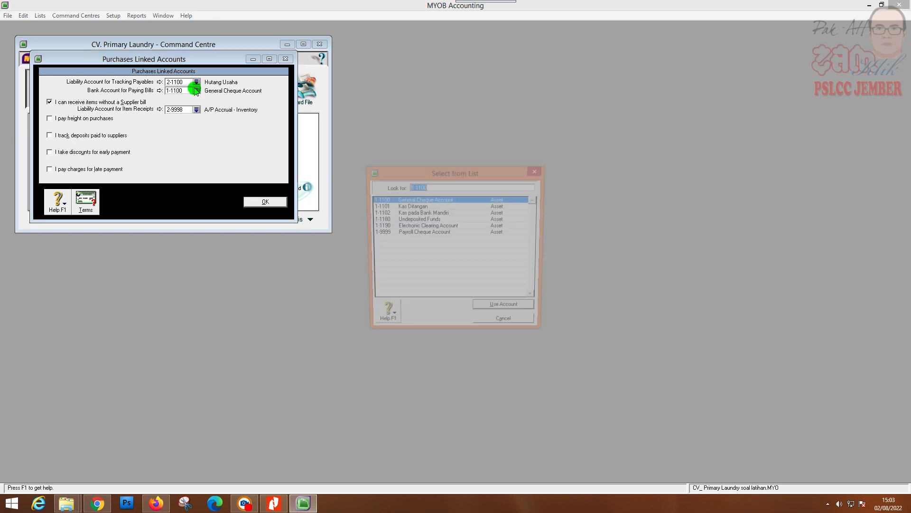
{"action": "left_click", "coordinate": [426, 215]}
{"action": "double_click", "coordinate": [426, 215]}
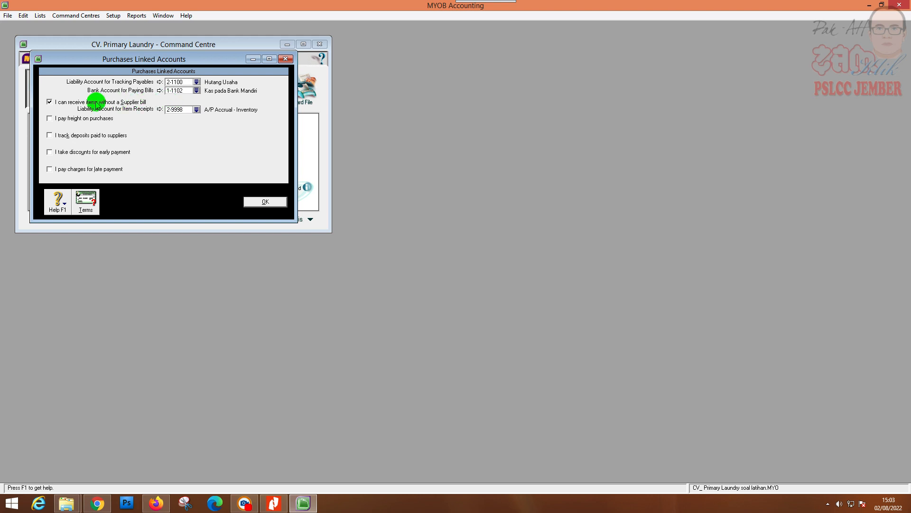
- Turn off receiving items without a supplier bill and accept the purchases linked accounts
{"action": "left_click", "coordinate": [49, 102]}
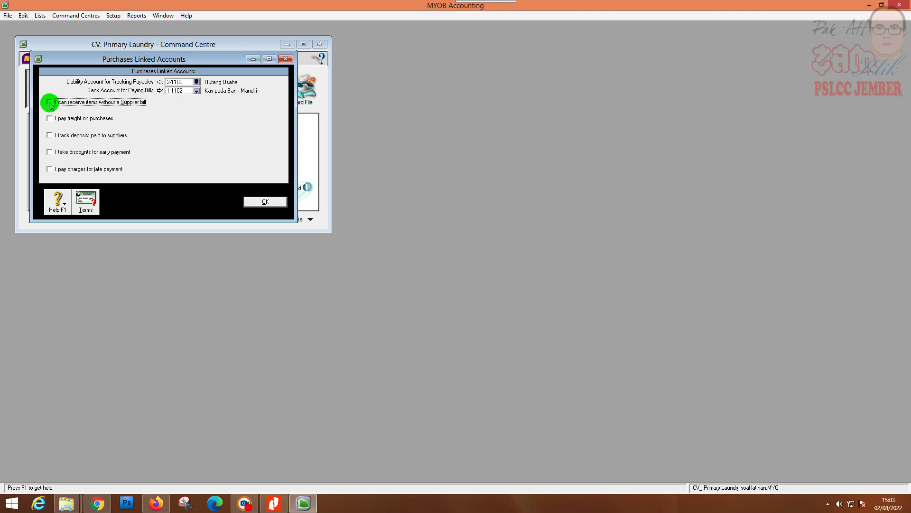
{"action": "left_click", "coordinate": [49, 102]}
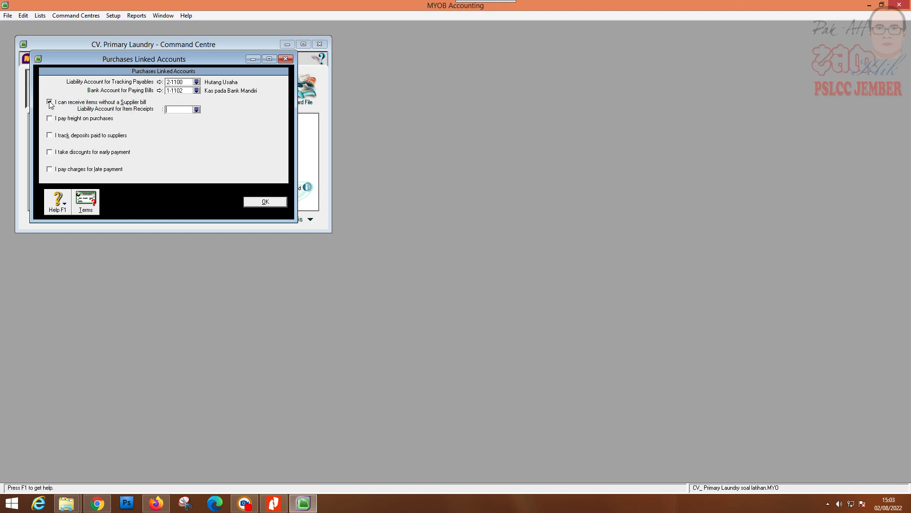
{"action": "left_click", "coordinate": [51, 104]}
{"action": "left_click", "coordinate": [266, 203]}
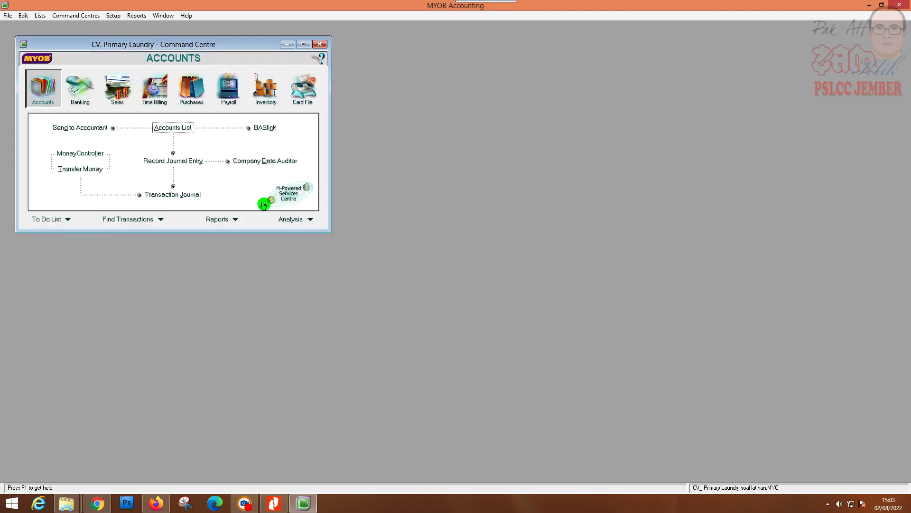
- Open the accounts list and delete the liability account 2-9999 Trade Creditors
{"action": "left_click", "coordinate": [113, 15]}
{"action": "mouse_move", "coordinate": [138, 16]}
{"action": "left_click", "coordinate": [173, 127]}
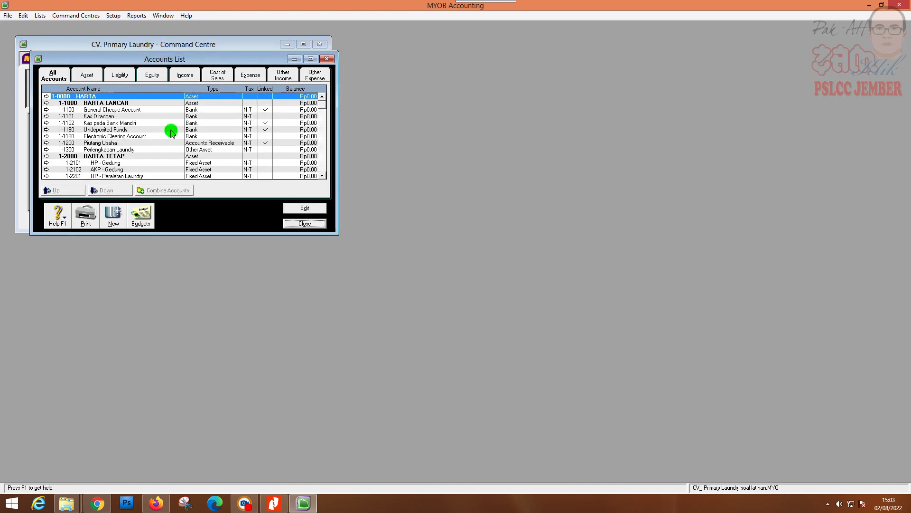
{"action": "scroll", "coordinate": [136, 140], "scroll_direction": "down", "scroll_amount": 8}
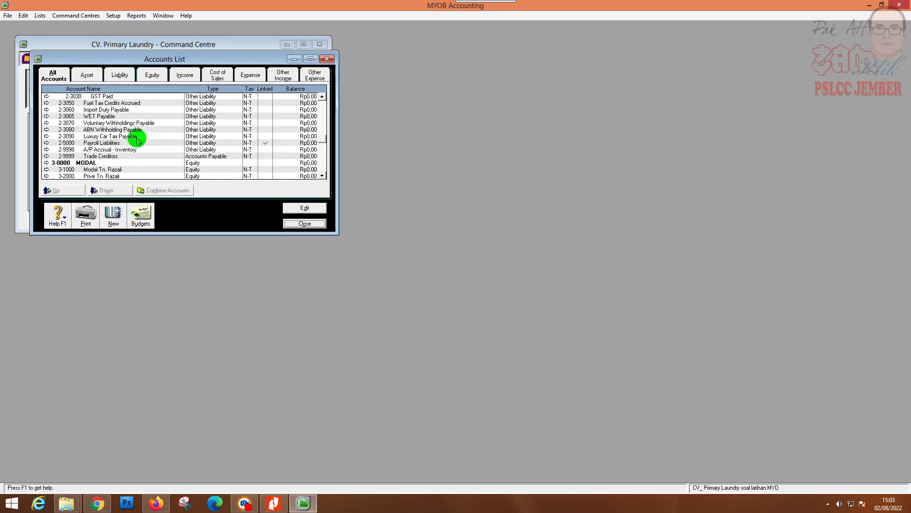
{"action": "left_click", "coordinate": [46, 156]}
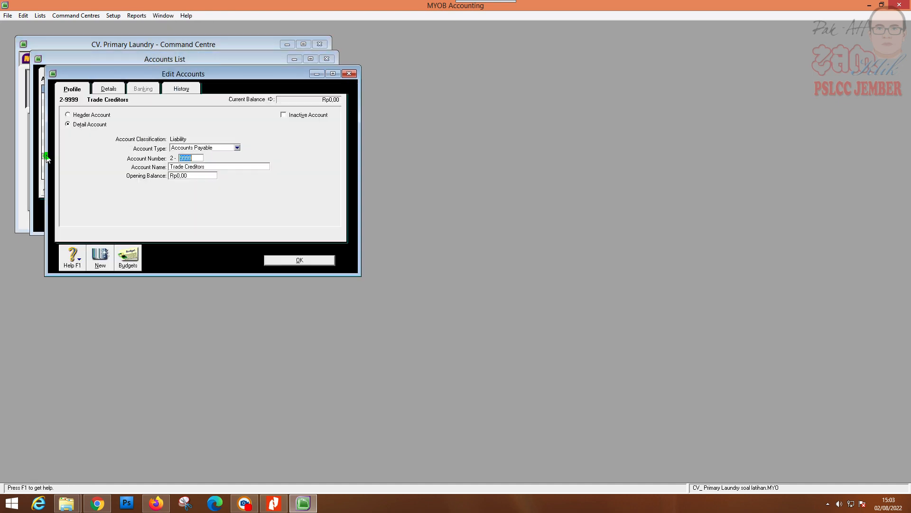
{"action": "left_click", "coordinate": [23, 15]}
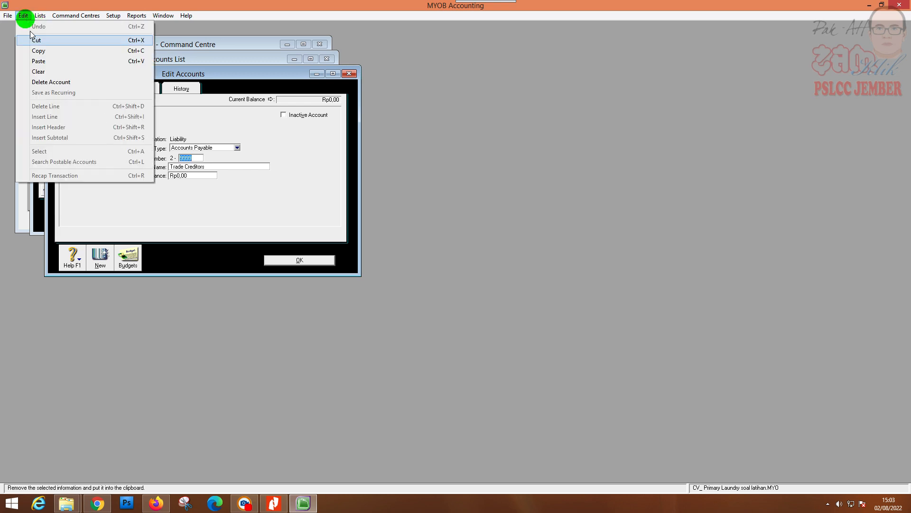
{"action": "left_click", "coordinate": [44, 84]}
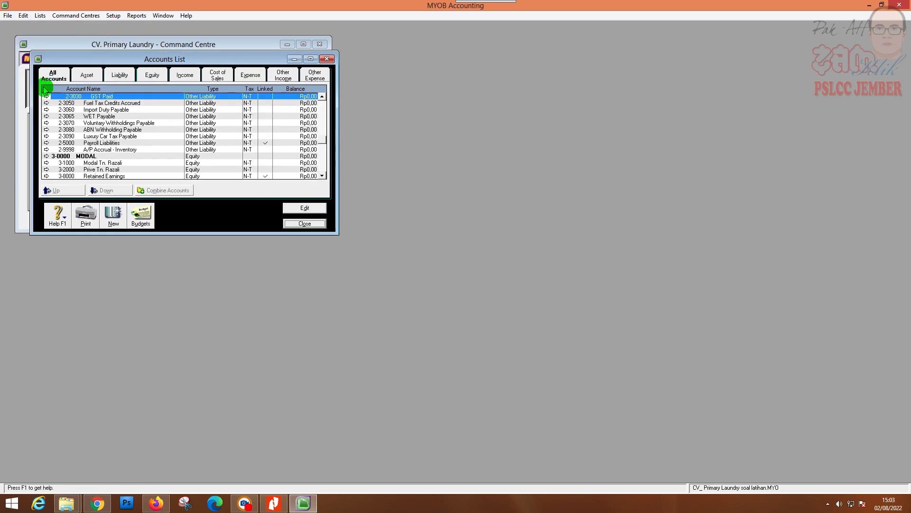
- Delete the liability account 2-9998 A/P Accrual - Inventory
{"action": "scroll", "coordinate": [57, 137], "scroll_direction": "up", "scroll_amount": 1}
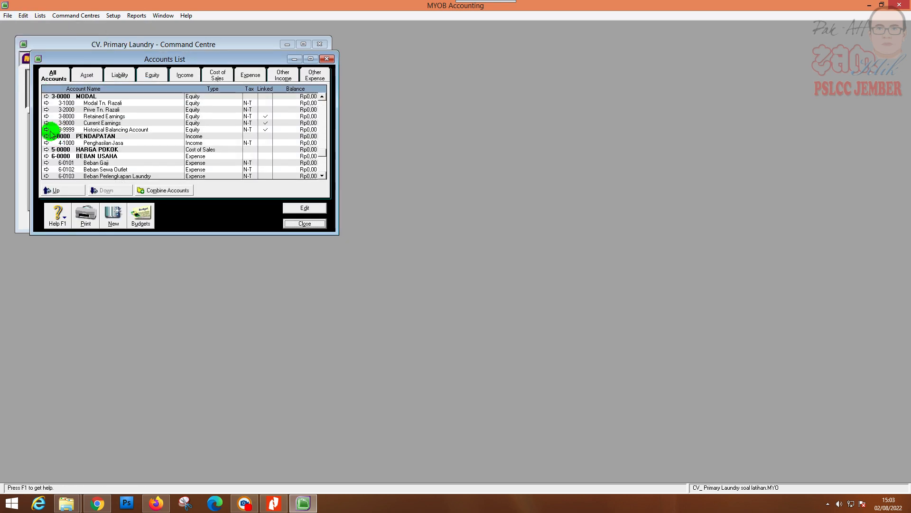
{"action": "scroll", "coordinate": [47, 131], "scroll_direction": "up", "scroll_amount": 3}
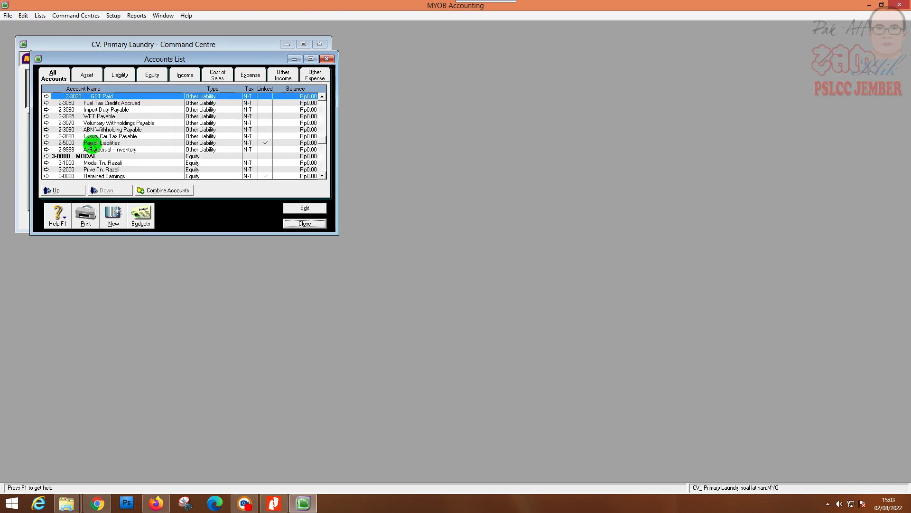
{"action": "left_click", "coordinate": [47, 150]}
{"action": "left_click", "coordinate": [24, 16]}
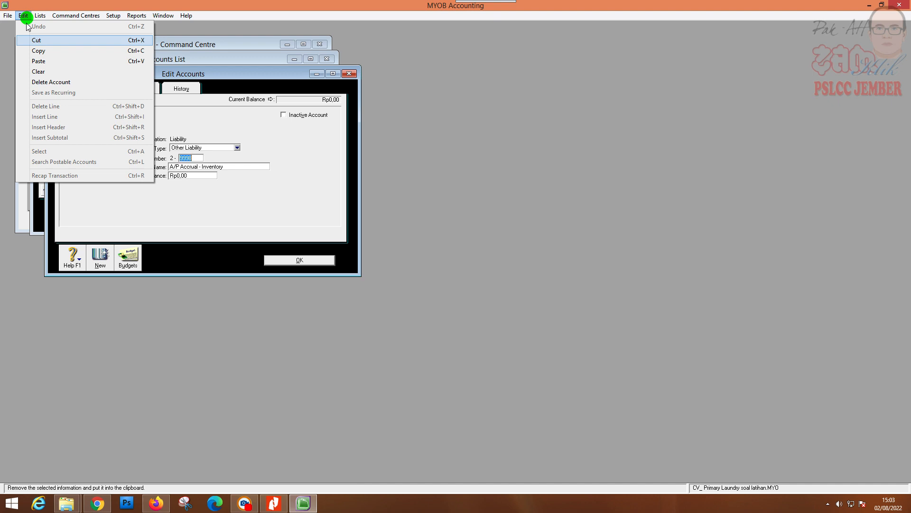
{"action": "left_click", "coordinate": [49, 83]}
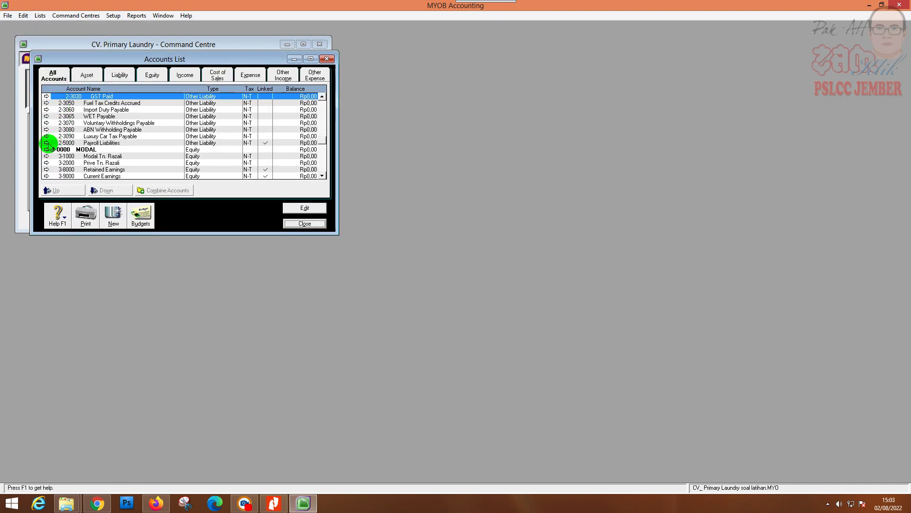
- Try to delete the liability account 2-5000 Payroll Liabilities
{"action": "left_click", "coordinate": [47, 143]}
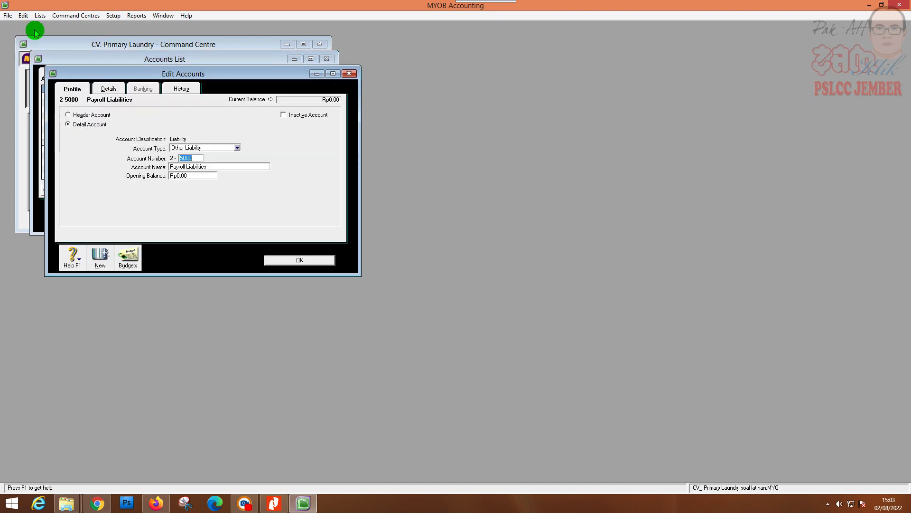
{"action": "left_click", "coordinate": [23, 15]}
{"action": "left_click", "coordinate": [49, 81]}
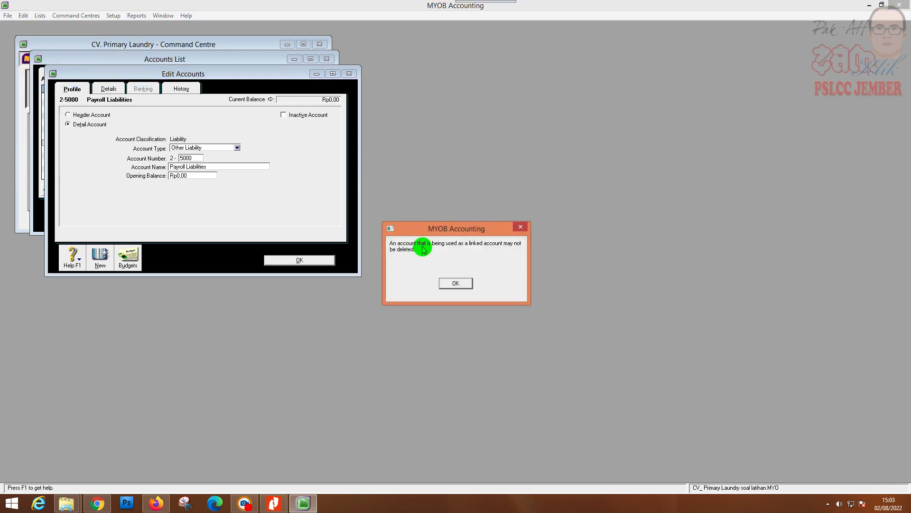
{"action": "left_click", "coordinate": [446, 282]}
{"action": "left_click", "coordinate": [309, 260]}
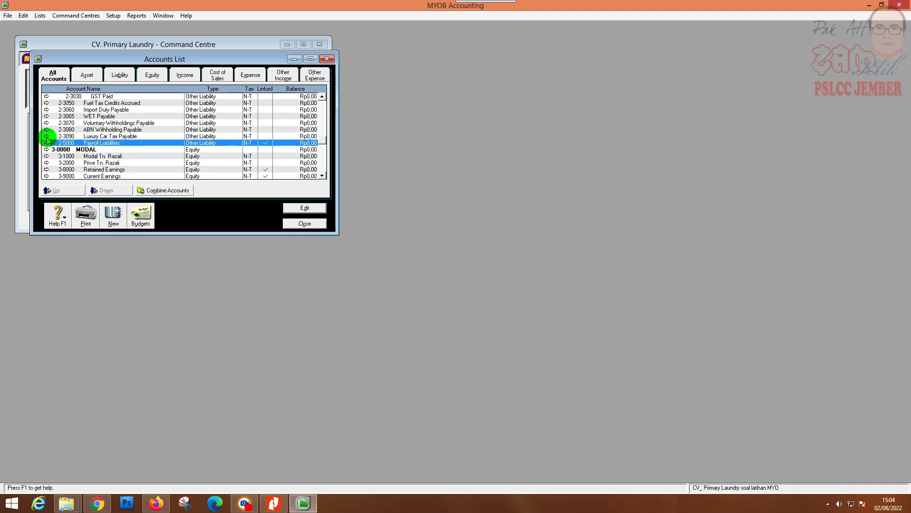
- Delete the liability accounts 2-3090 Luxury Car Tax Payable and 2-3080 ABN Withholding Payable
{"action": "left_click", "coordinate": [46, 137]}
{"action": "left_click", "coordinate": [23, 15]}
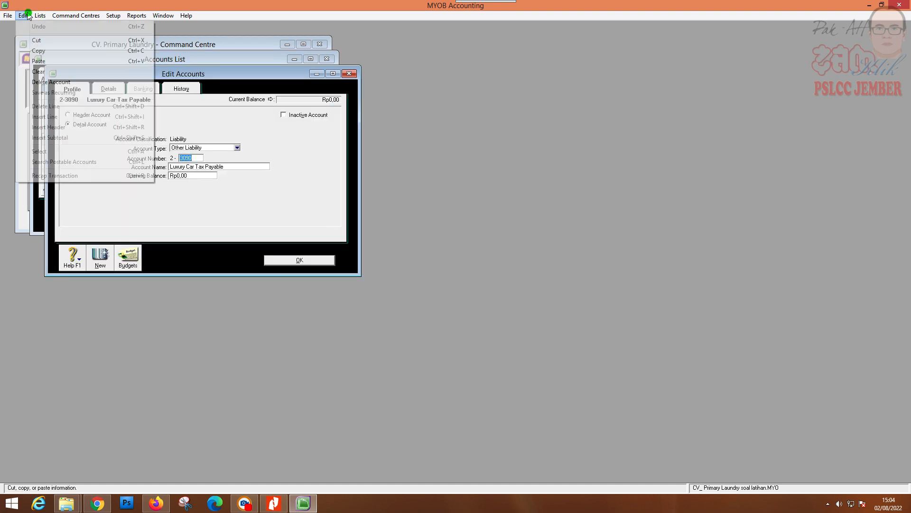
{"action": "left_click", "coordinate": [52, 81]}
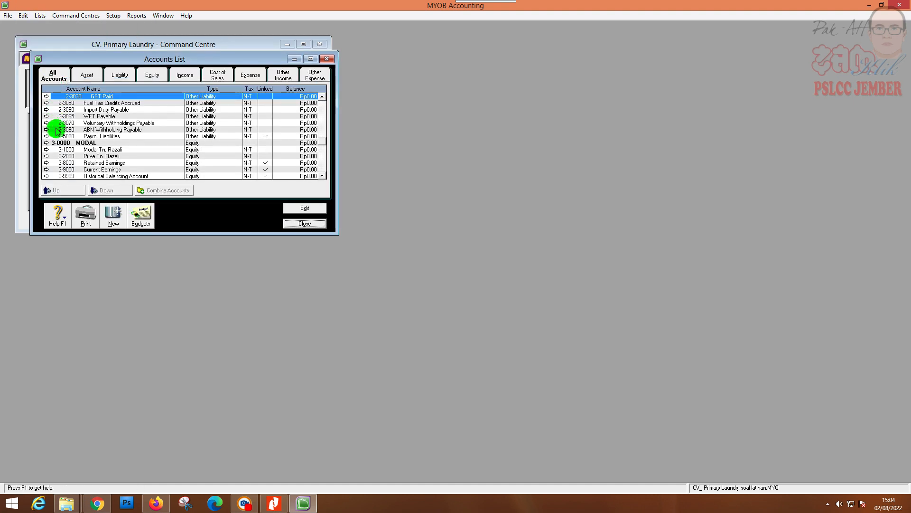
{"action": "left_click", "coordinate": [49, 128]}
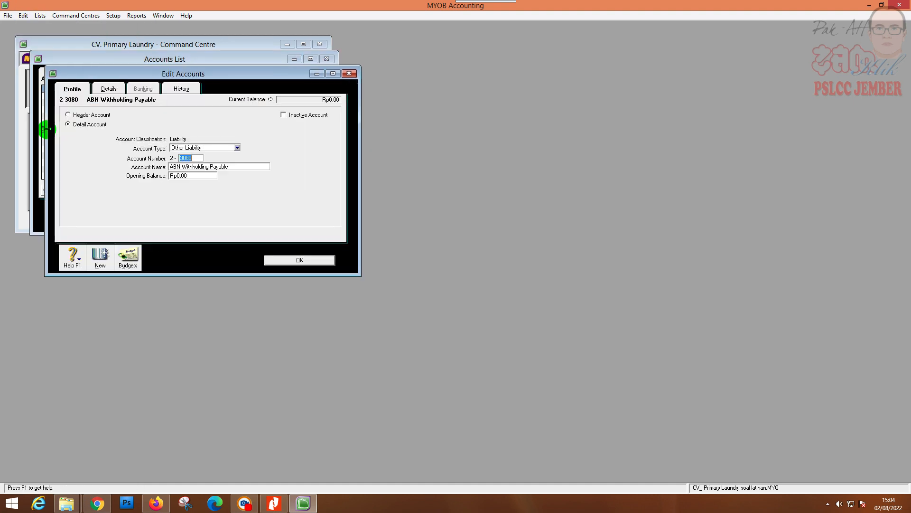
{"action": "left_click", "coordinate": [23, 16]}
{"action": "left_click", "coordinate": [55, 82]}
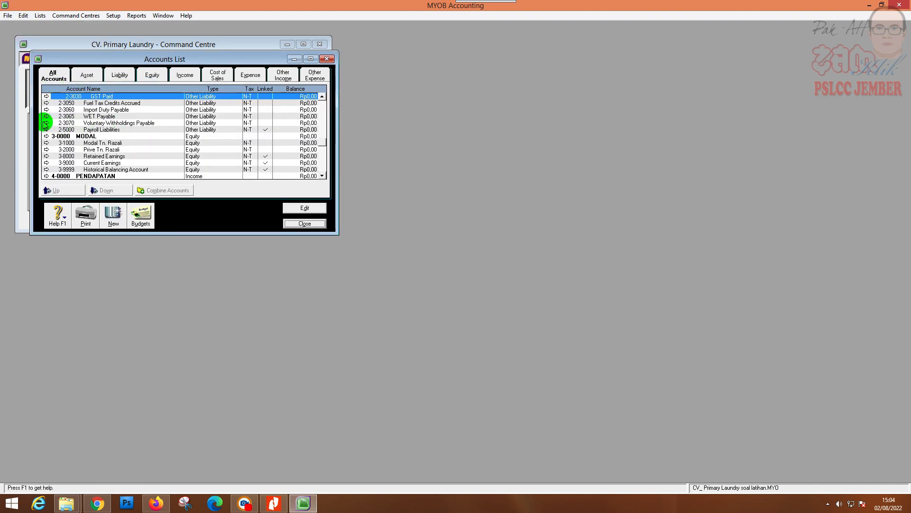
- Delete the liability accounts 2-3070 Voluntary Withholdings Payable and 2-3050 Fuel Tax Credits Accrued
{"action": "left_click", "coordinate": [46, 123]}
{"action": "left_click", "coordinate": [23, 15]}
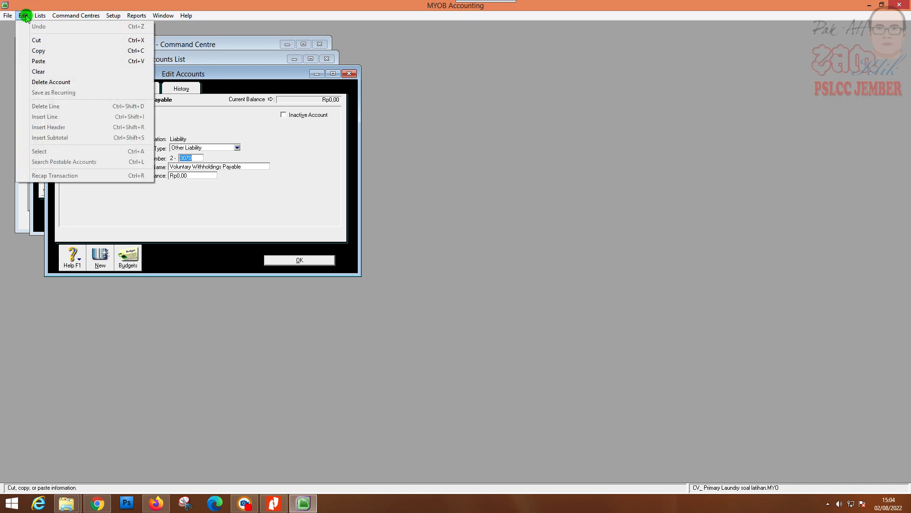
{"action": "left_click", "coordinate": [55, 82]}
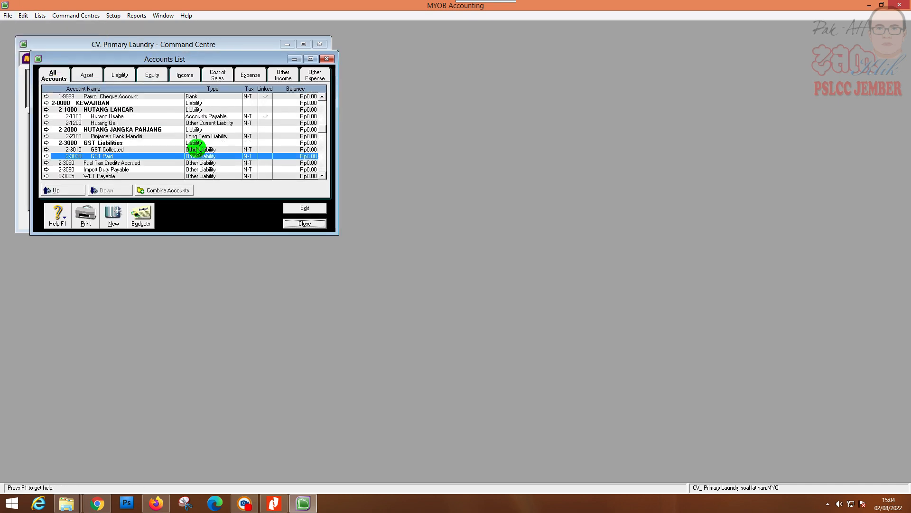
{"action": "scroll", "coordinate": [197, 148], "scroll_direction": "down", "scroll_amount": 1}
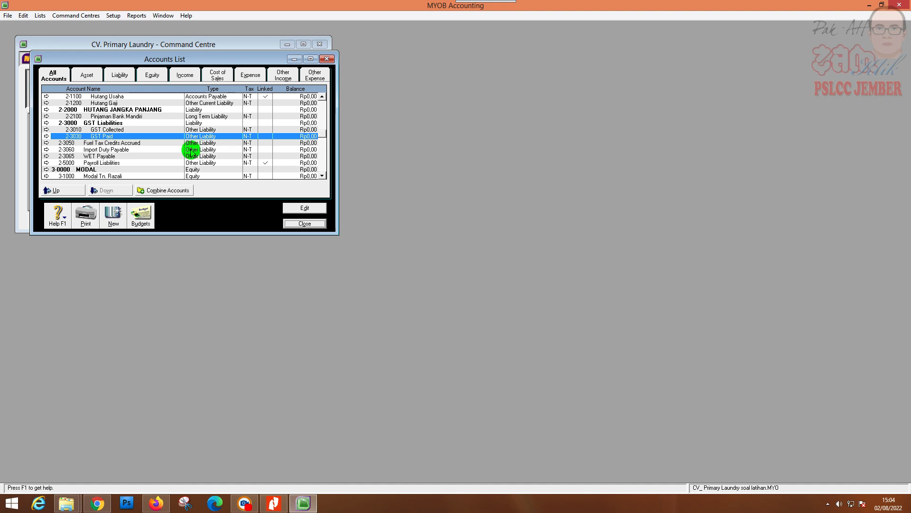
{"action": "left_click", "coordinate": [46, 143]}
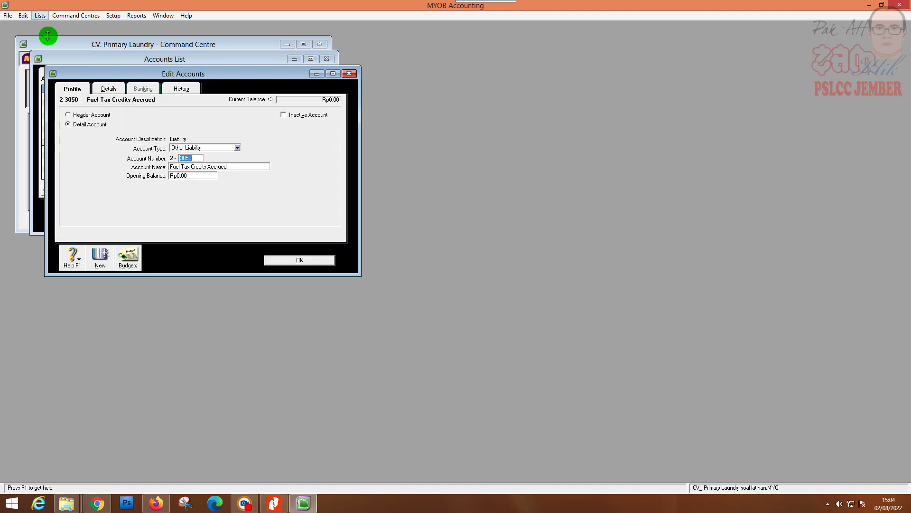
{"action": "left_click", "coordinate": [23, 15]}
{"action": "left_click", "coordinate": [46, 81]}
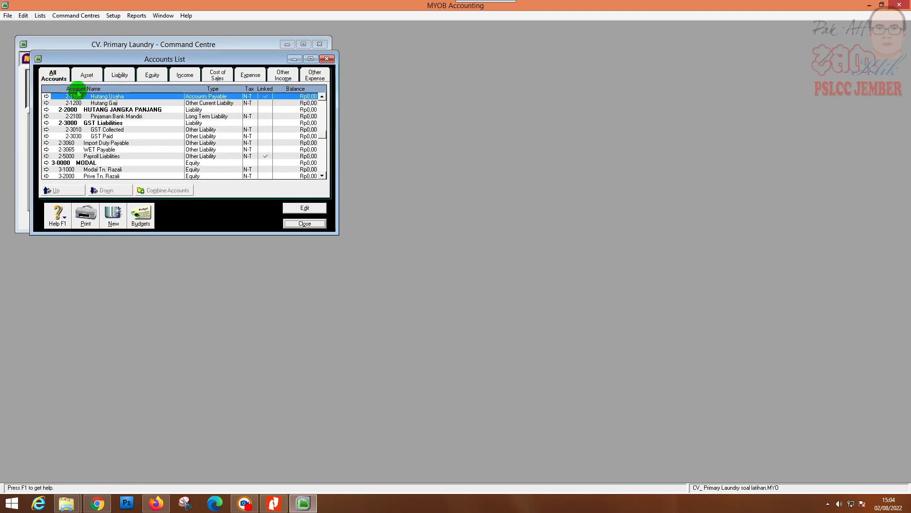
- Delete the liability accounts 2-3060 Import Duty Payable and 2-3065 WET Payable
{"action": "left_click", "coordinate": [47, 143]}
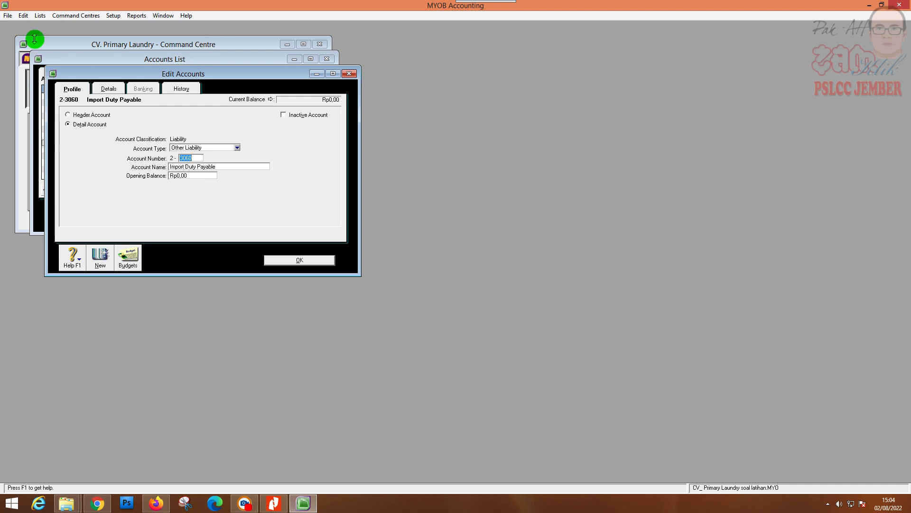
{"action": "left_click", "coordinate": [23, 16]}
{"action": "left_click", "coordinate": [35, 80]}
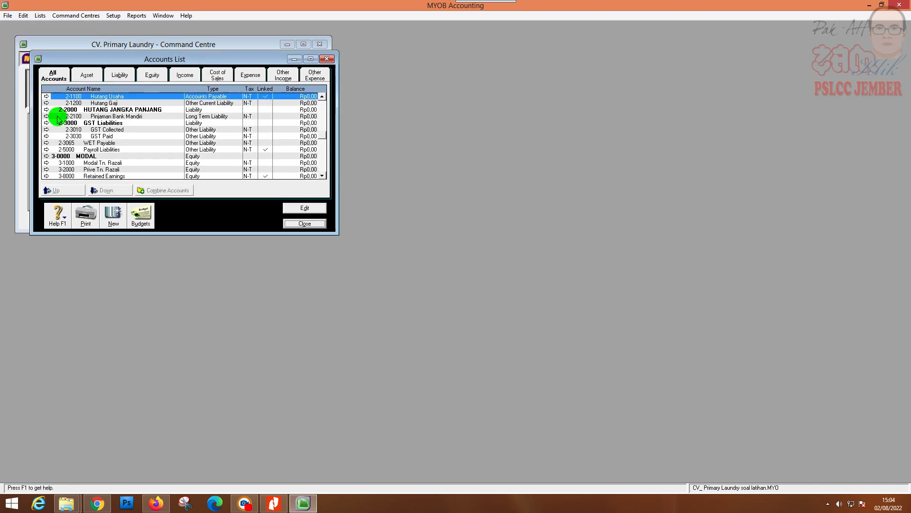
{"action": "left_click", "coordinate": [47, 142]}
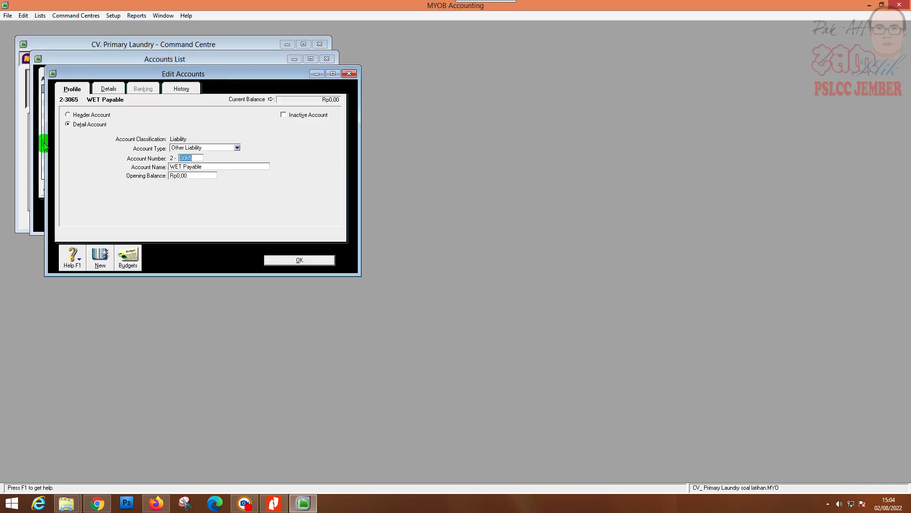
{"action": "left_click", "coordinate": [22, 15]}
{"action": "left_click", "coordinate": [36, 79]}
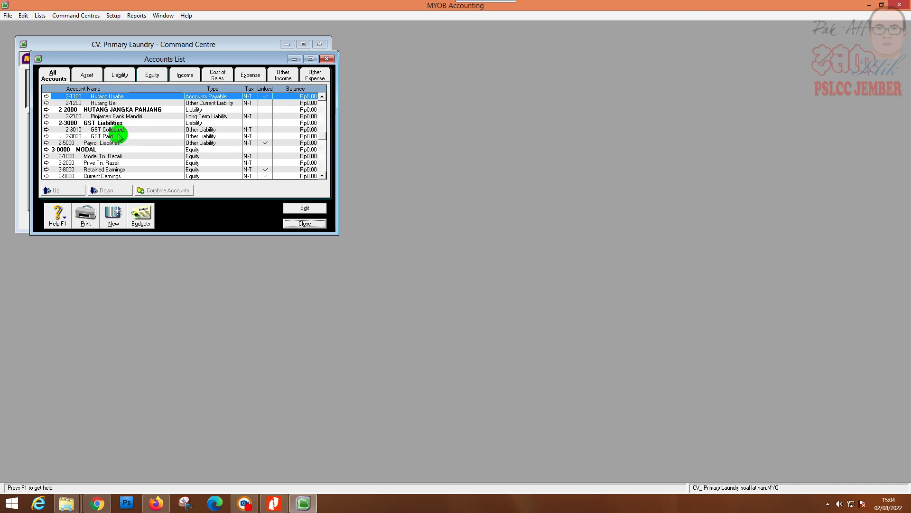
- Look through the remaining accounts and switch to the Nitro Pro PDF to find the customer opening receivables table
{"action": "scroll", "coordinate": [118, 137], "scroll_direction": "down", "scroll_amount": 10}
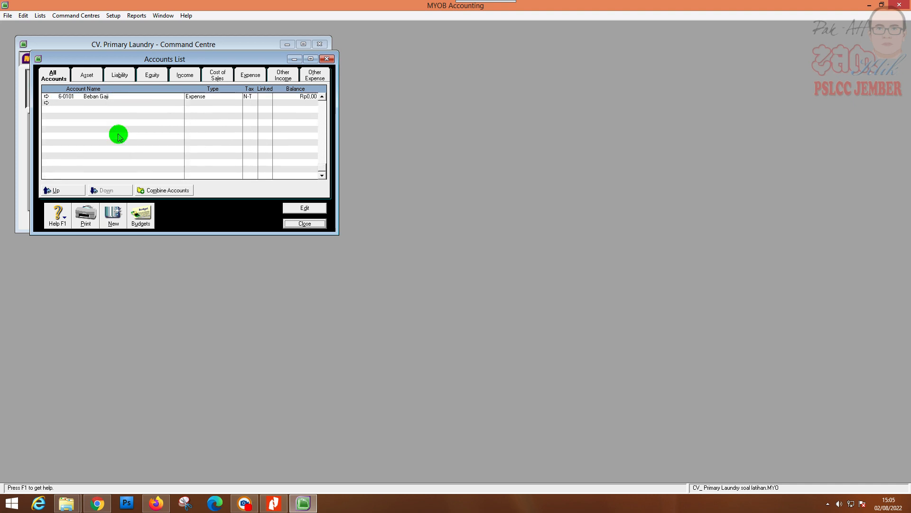
{"action": "scroll", "coordinate": [119, 136], "scroll_direction": "up", "scroll_amount": 12}
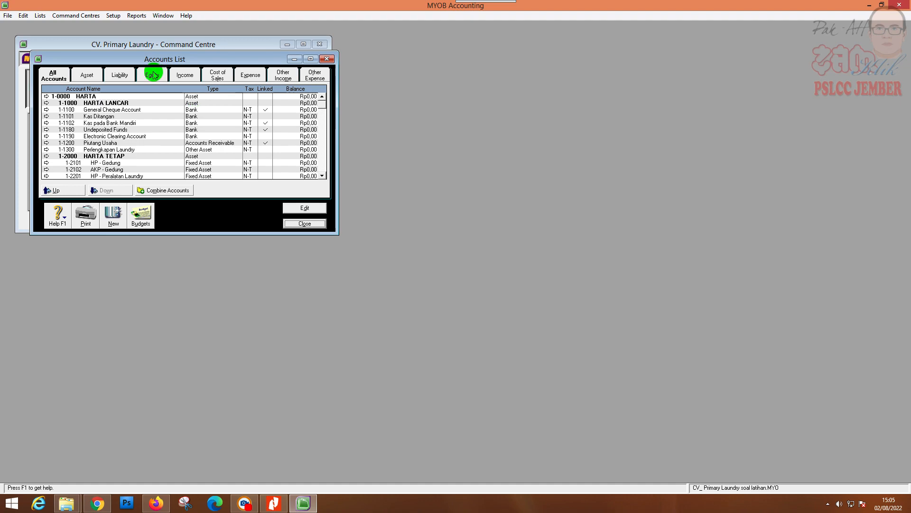
{"action": "left_click", "coordinate": [277, 509]}
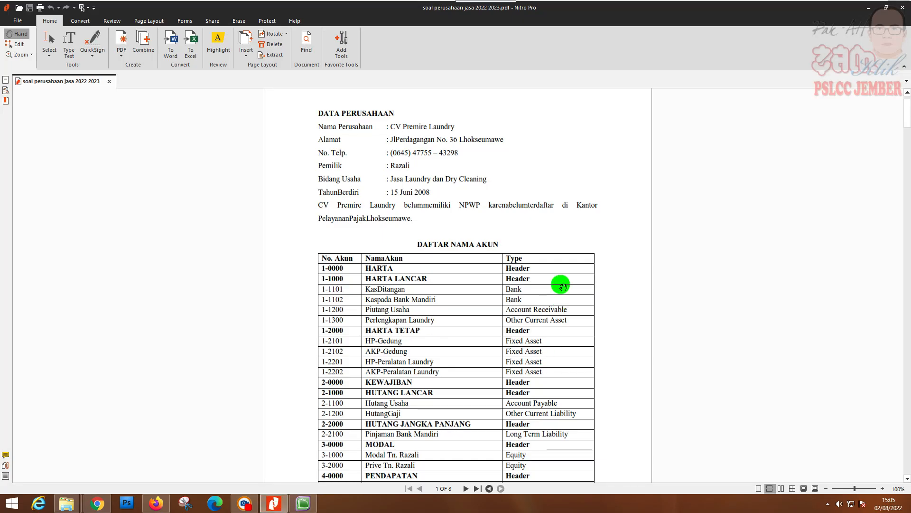
{"action": "scroll", "coordinate": [561, 287], "scroll_direction": "down", "scroll_amount": 12}
{"action": "scroll", "coordinate": [562, 286], "scroll_direction": "down", "scroll_amount": 9}
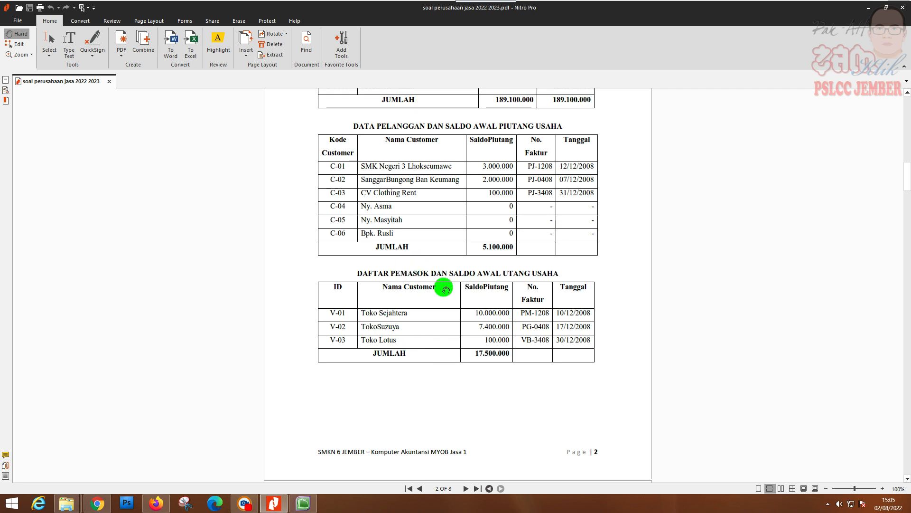
- Arrange the MYOB and Nitro Pro windows side by side so the accounting window and the PDF's customer table are both visible
{"action": "left_click", "coordinate": [886, 7]}
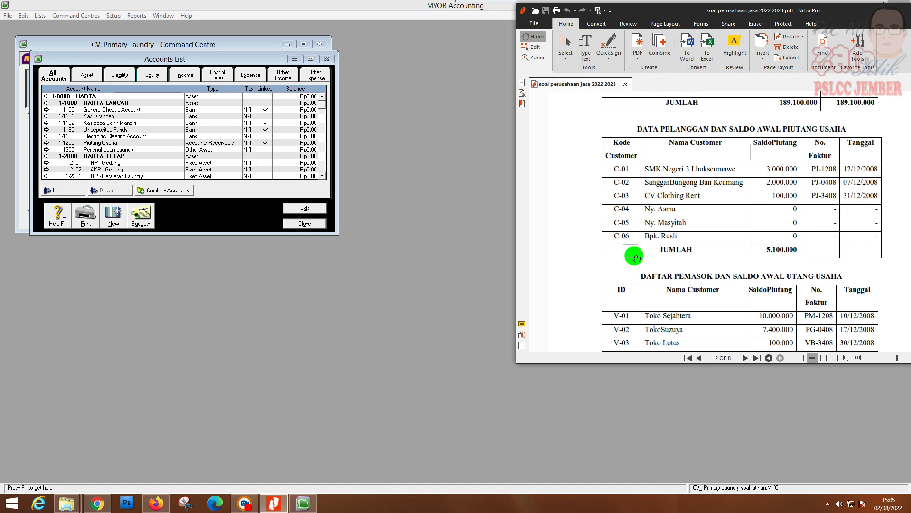
{"action": "left_click", "coordinate": [370, 81]}
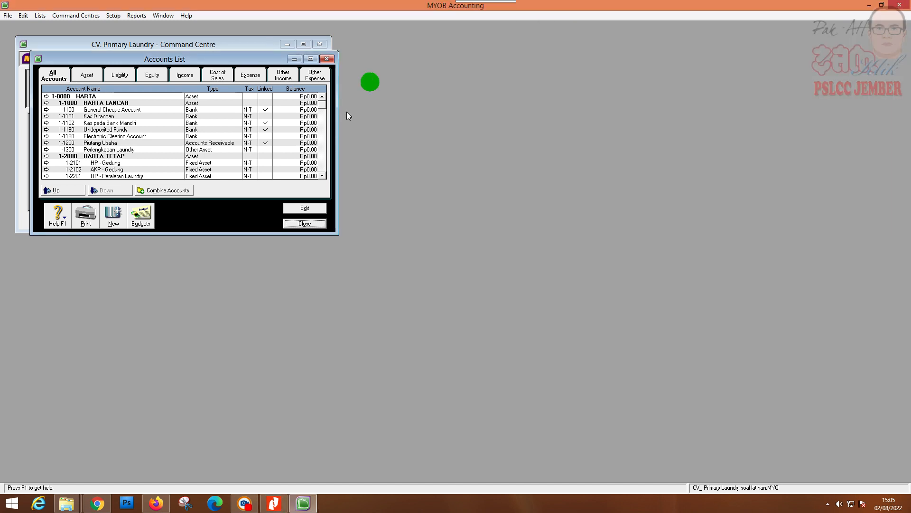
{"action": "left_click", "coordinate": [882, 5]}
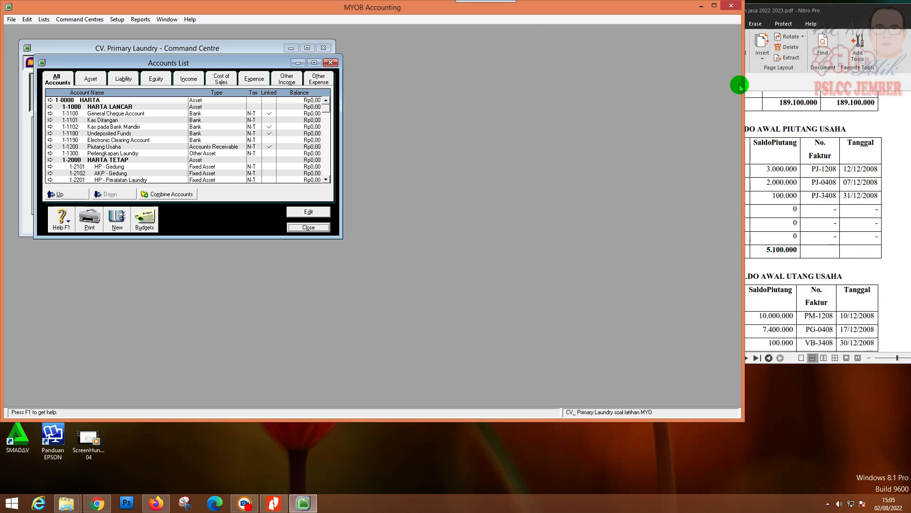
{"action": "left_click_drag", "start_coordinate": [742, 83], "coordinate": [406, 83]}
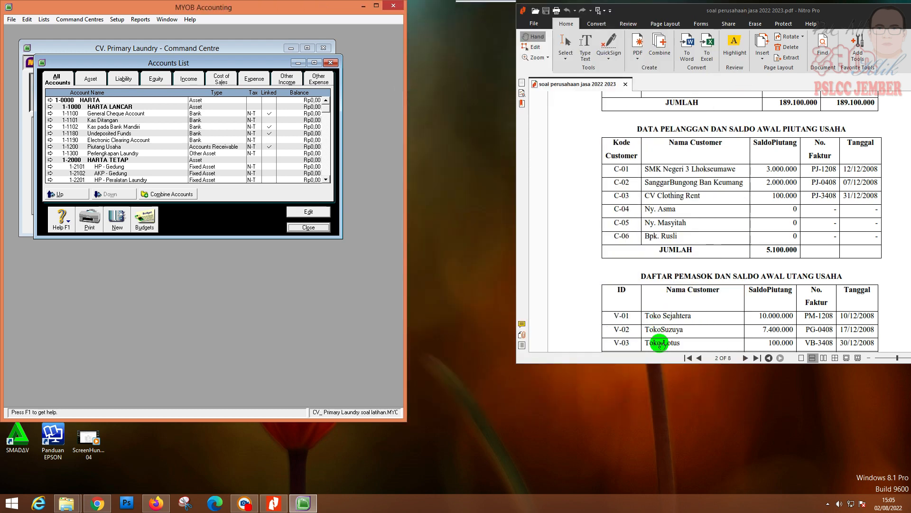
{"action": "left_click", "coordinate": [733, 14]}
{"action": "left_click_drag", "start_coordinate": [733, 13], "coordinate": [689, 26]}
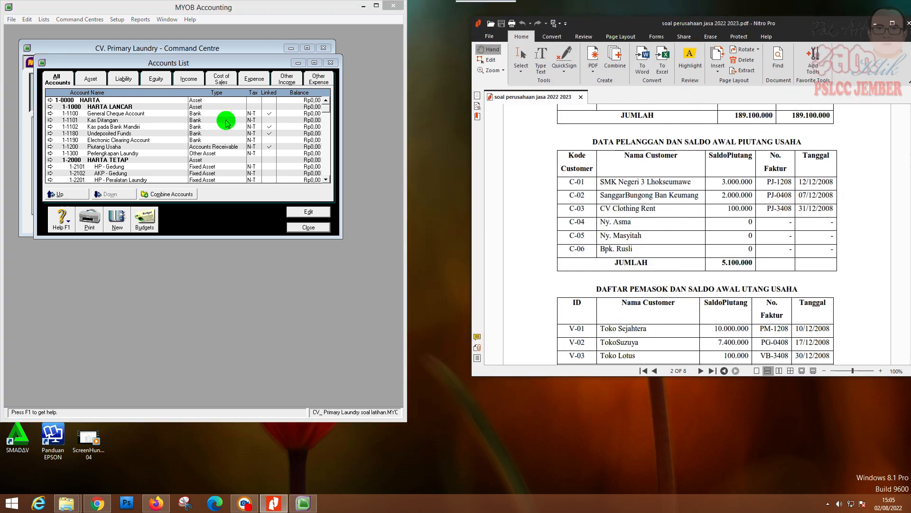
- Close the accounts list and open the cards list filtered to customer cards
{"action": "left_click", "coordinate": [300, 228]}
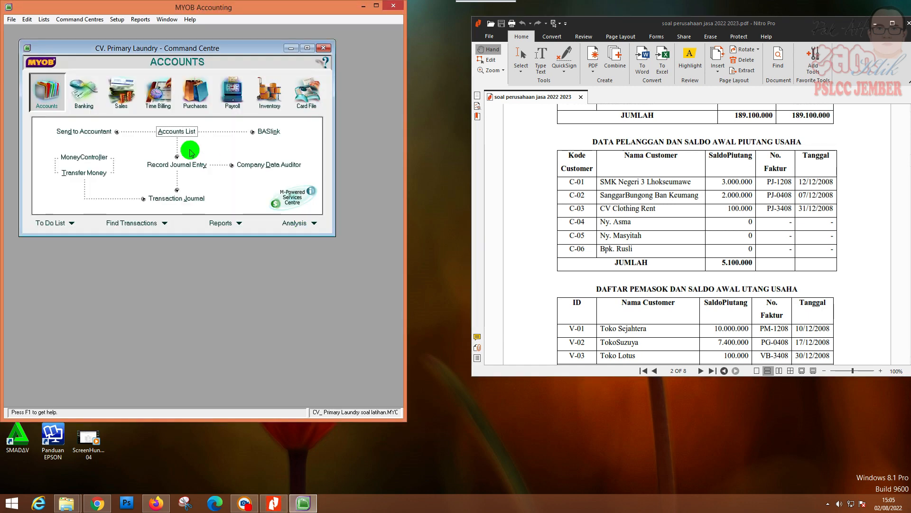
{"action": "left_click", "coordinate": [301, 97]}
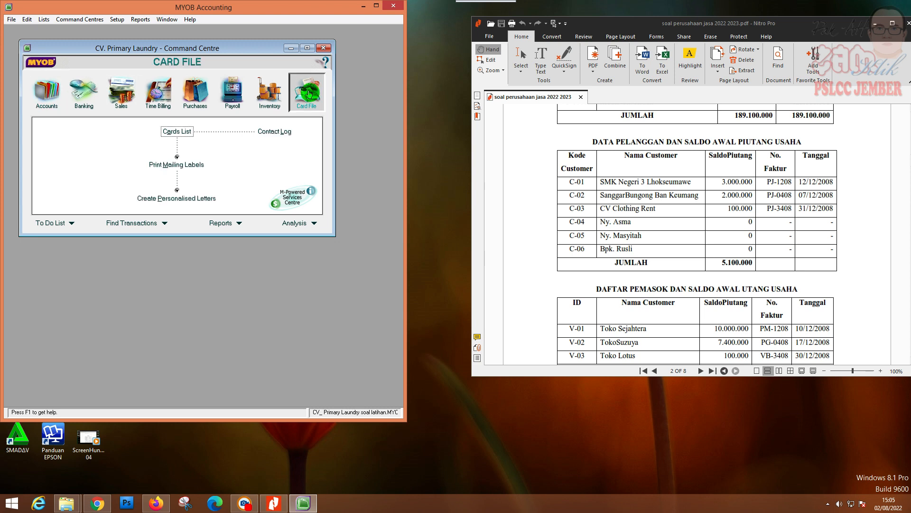
{"action": "left_click", "coordinate": [176, 131]}
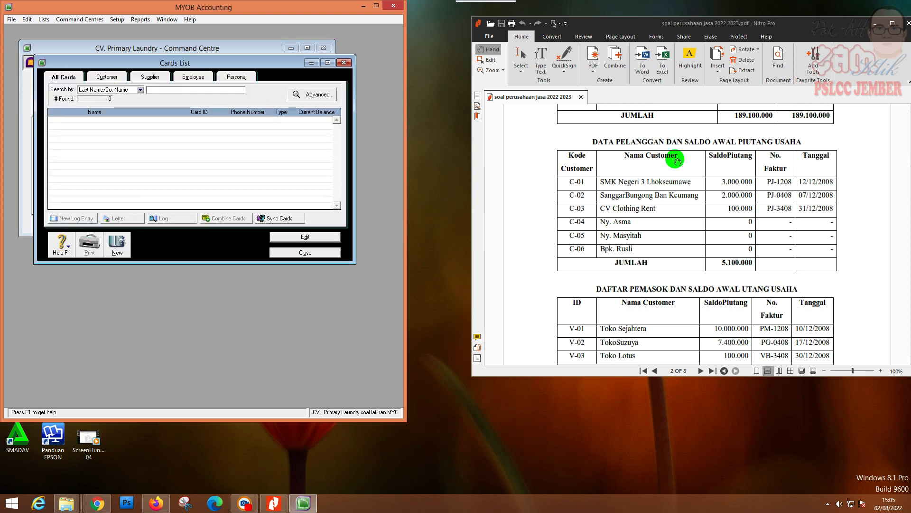
{"action": "left_click", "coordinate": [110, 77]}
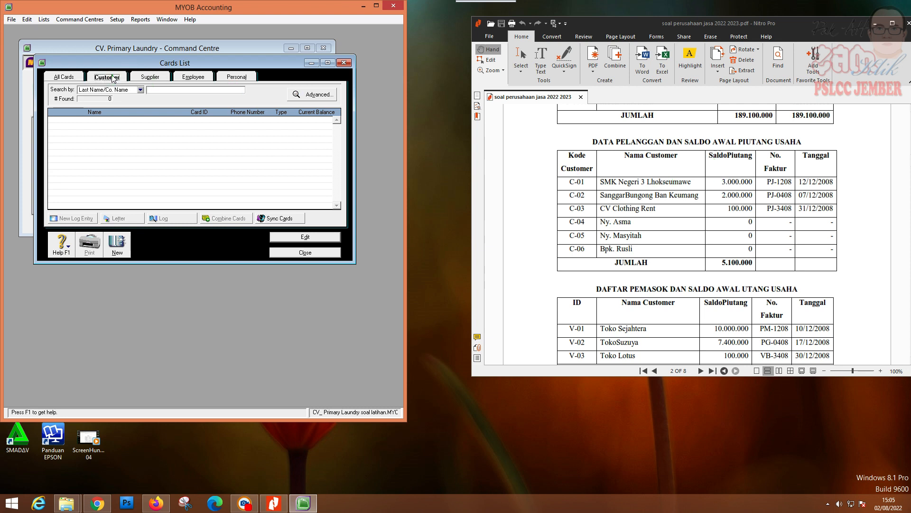
- Create a company customer card for SMK Negeri 3 Lhokseumawe, using its customer code from the PDF table as the card ID
{"action": "left_click", "coordinate": [123, 246]}
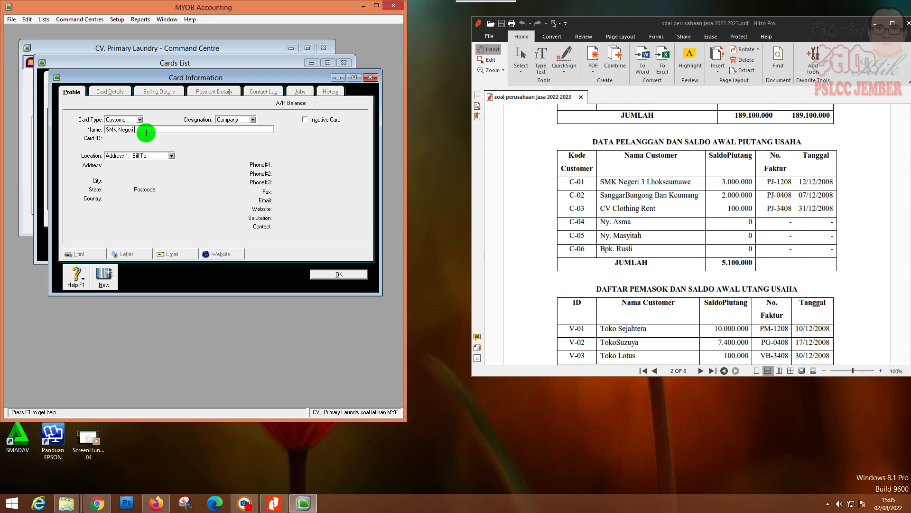
{"action": "type", "text": "SMK Negeri 3 Lhoks"}
{"action": "key", "text": "Tab"}
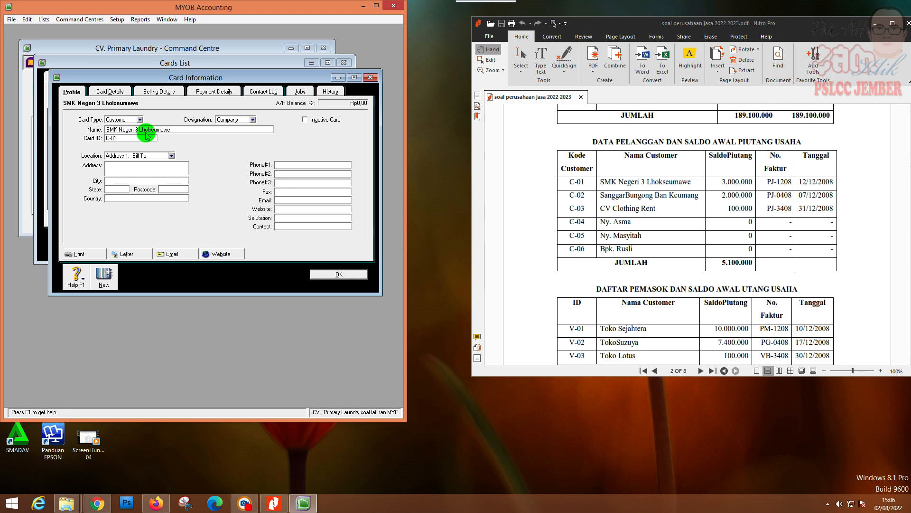
{"action": "key", "text": "Tab"}
- Create a customer card named Sanggar Bunggong Ban Keumang, using its customer code from the PDF table as the card ID
{"action": "left_click", "coordinate": [104, 276]}
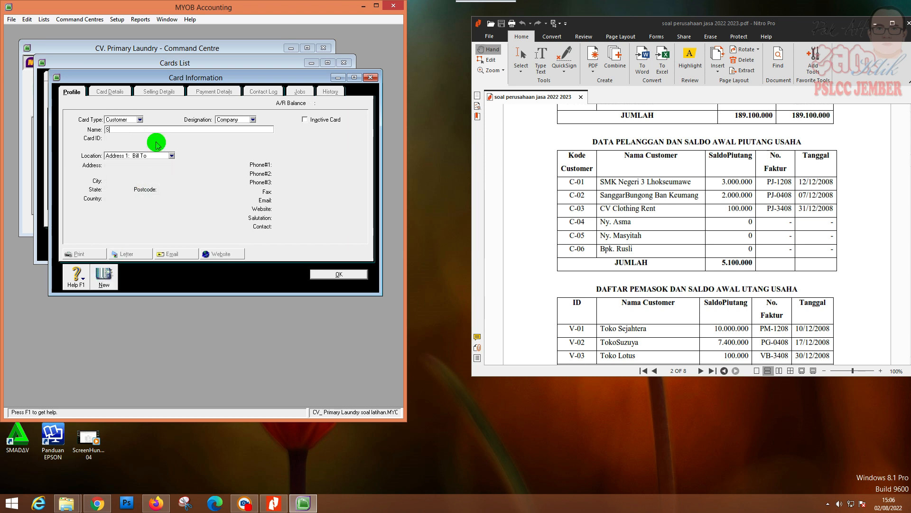
{"action": "type", "text": "Sanggar Bungo"}
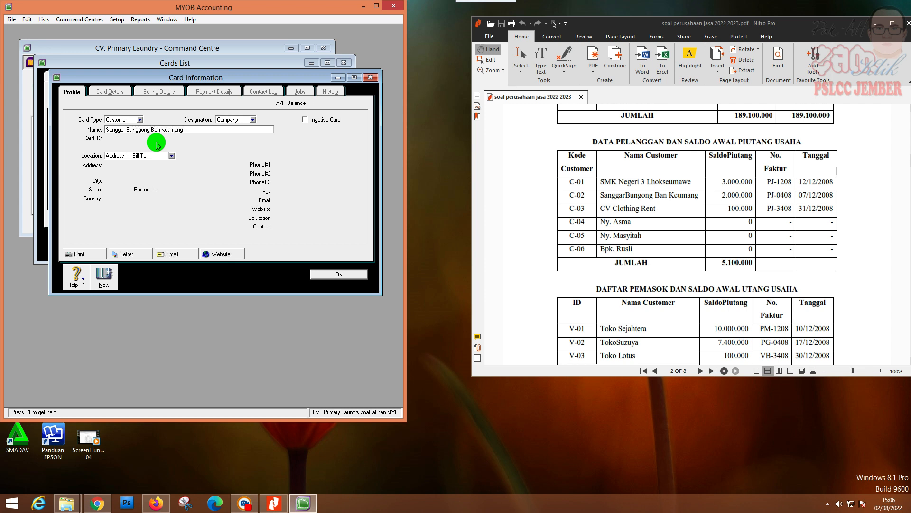
{"action": "key", "text": "Tab"}
{"action": "type", "text": "C"}
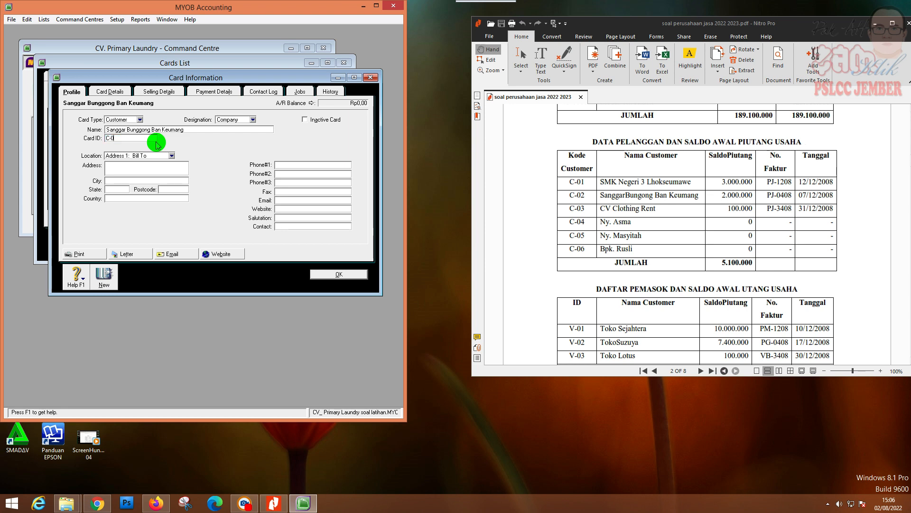
{"action": "key", "text": "Tab"}
- Create a customer card named CV Clothin Rent, using its customer code from the PDF table as the card ID
{"action": "left_click", "coordinate": [105, 275]}
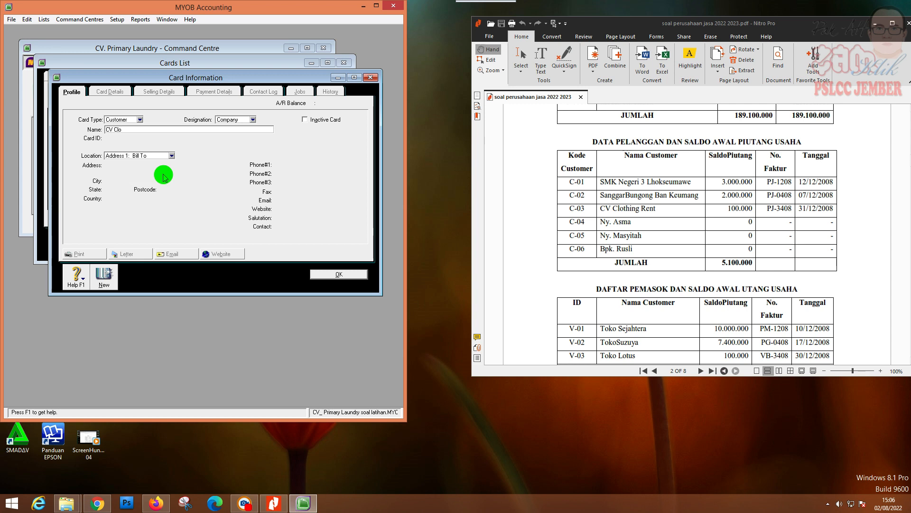
{"action": "type", "text": "CV Clothin Rent"}
{"action": "key", "text": "Tab"}
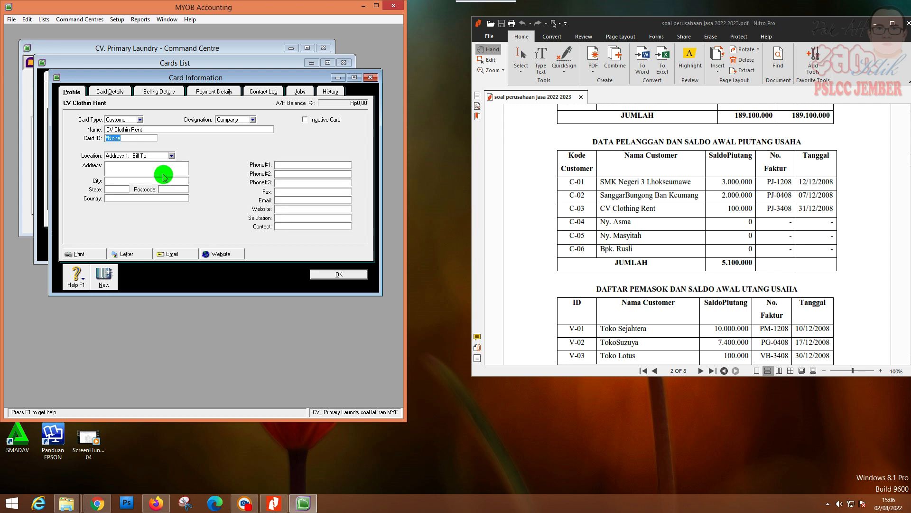
{"action": "type", "text": "C-03"}
{"action": "key", "text": "Tab"}
- Create a company customer card for the fourth customer in the PDF table, entering the customer's name and using the customer code as card ID
{"action": "key", "text": "Return"}
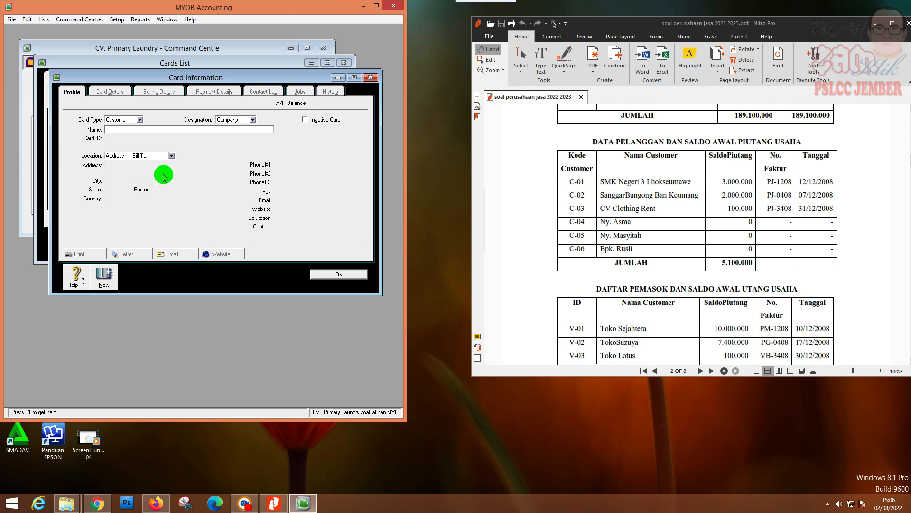
{"action": "type", "text": "Ny. Asma"}
{"action": "key", "text": "Tab"}
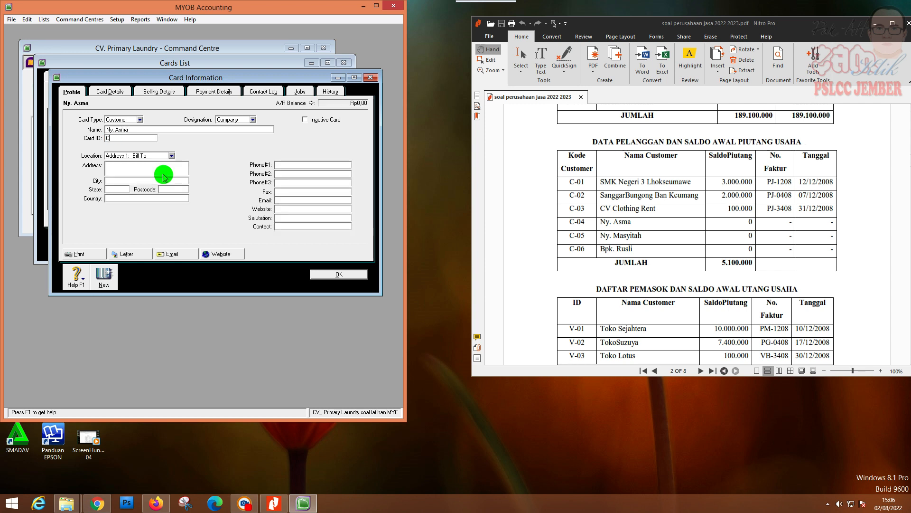
{"action": "type", "text": "C-04"}
- Create a company customer card for the fifth customer in the PDF table, entering the customer's name and using the customer code as card ID
{"action": "key", "text": "Return"}
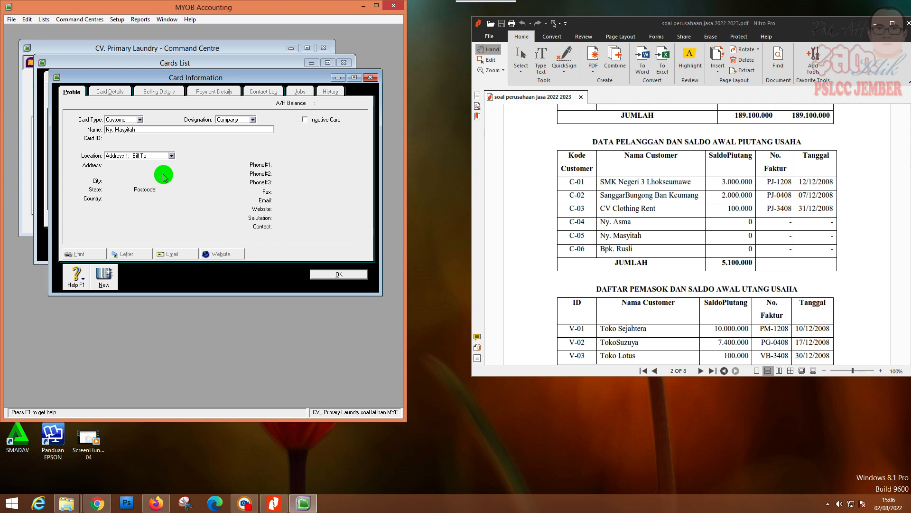
{"action": "key", "text": "Tab"}
{"action": "type", "text": "C"}
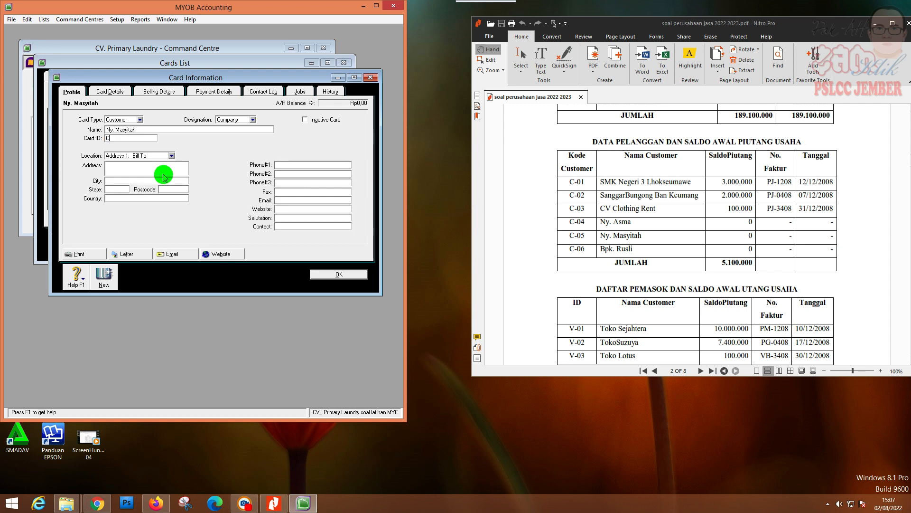
{"action": "type", "text": "-05"}
- Create the sixth customer's card with the name and customer code from the PDF table, and close the card window
{"action": "key", "text": "Return"}
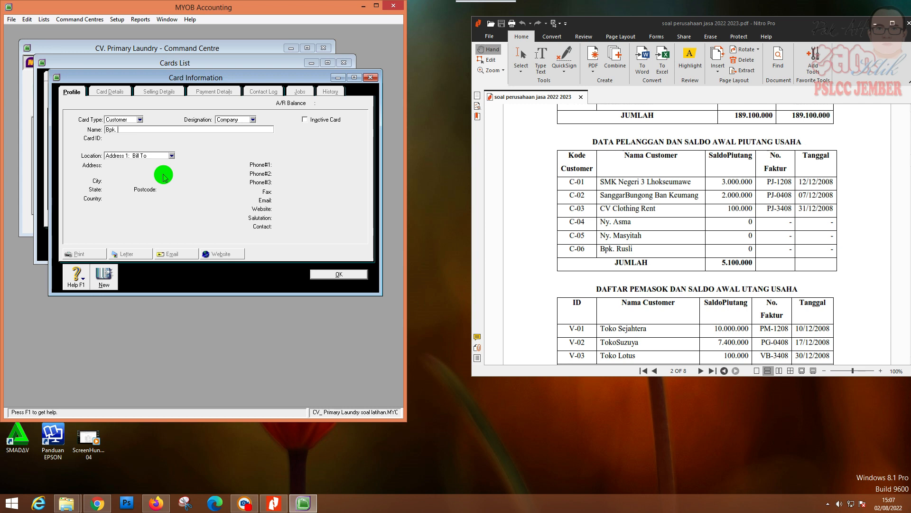
{"action": "key", "text": "Tab"}
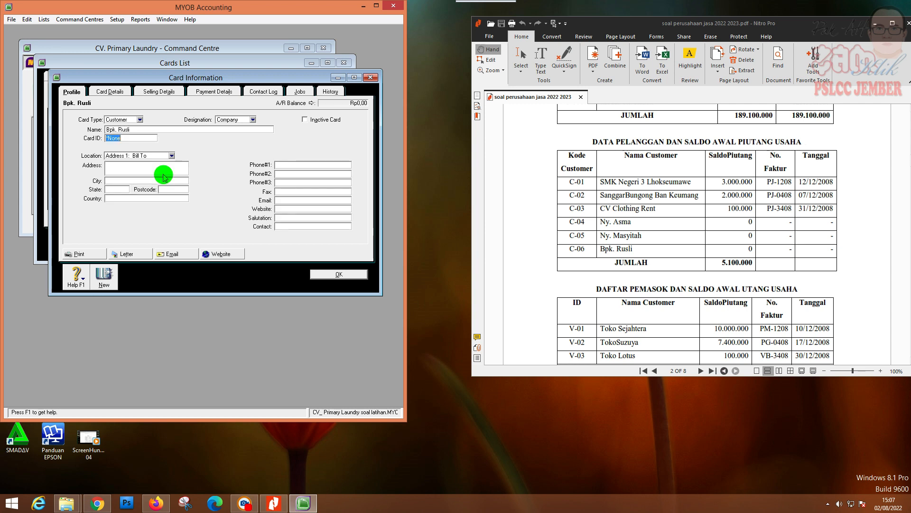
{"action": "type", "text": "C-06"}
{"action": "key", "text": "Tab"}
{"action": "left_click", "coordinate": [346, 274]}
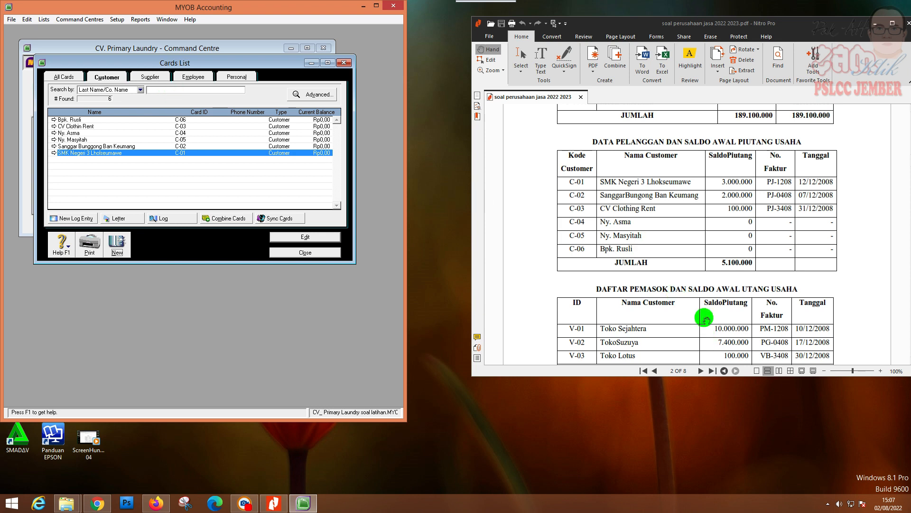
- Filter the cards list to suppliers and create a company supplier card named Toko Sejahtera, using its ID from the PDF table as card ID
{"action": "left_click", "coordinate": [675, 285]}
{"action": "scroll", "coordinate": [675, 282], "scroll_direction": "down", "scroll_amount": 1}
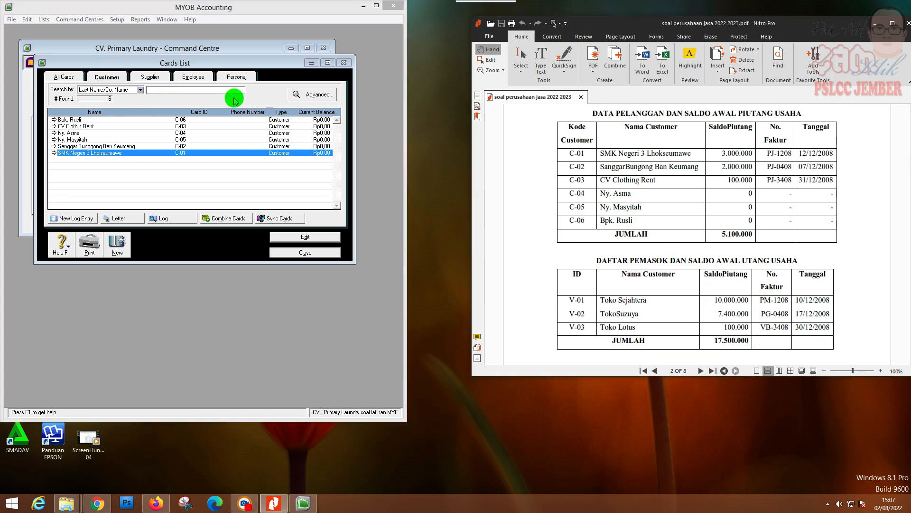
{"action": "left_click", "coordinate": [144, 77]}
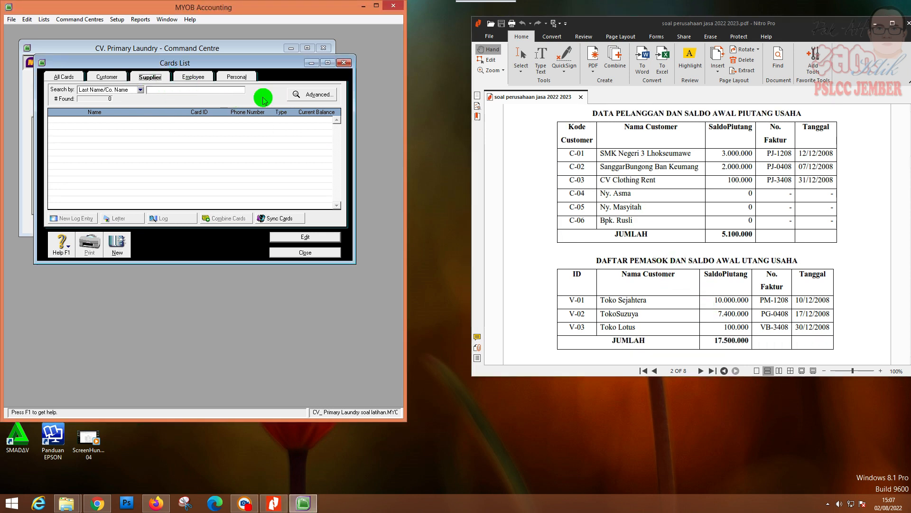
{"action": "left_click", "coordinate": [119, 246]}
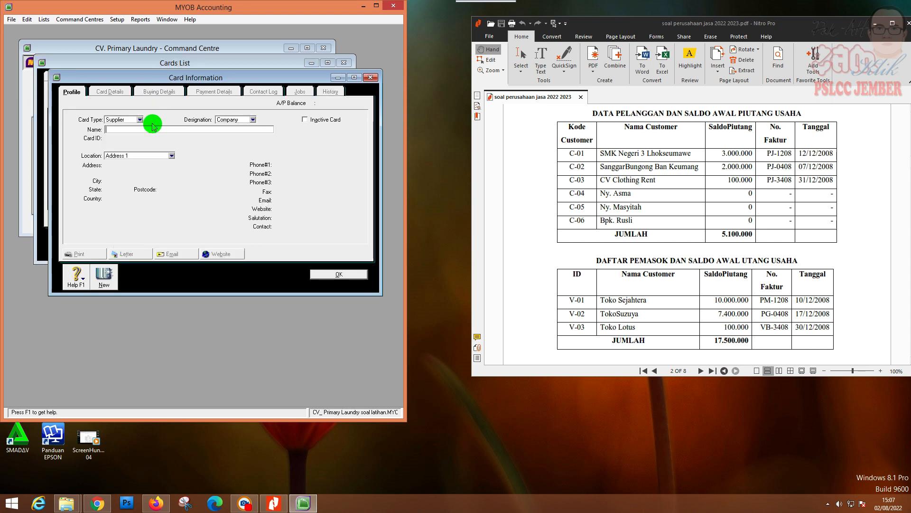
{"action": "type", "text": "Tojo S"}
{"action": "type", "text": "ko S"}
{"action": "type", "text": "ejahtera"}
{"action": "key", "text": "Tab"}
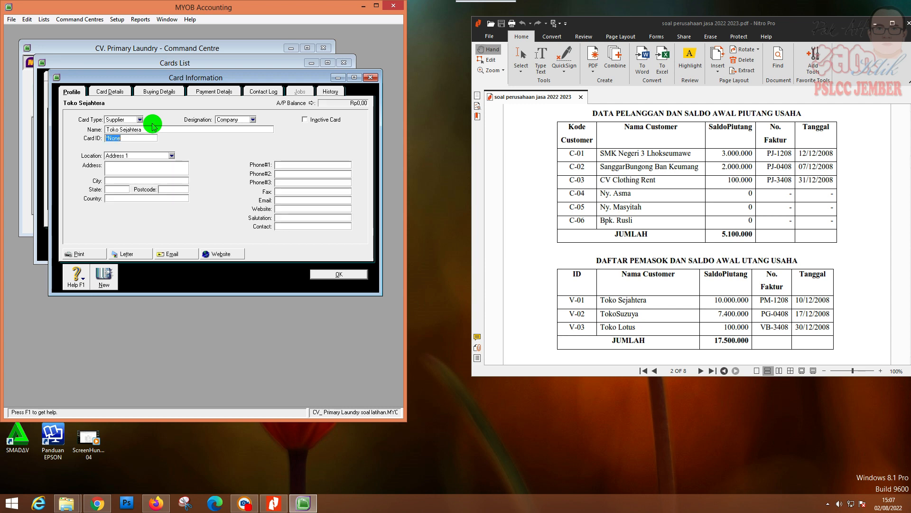
{"action": "type", "text": "V-01"}
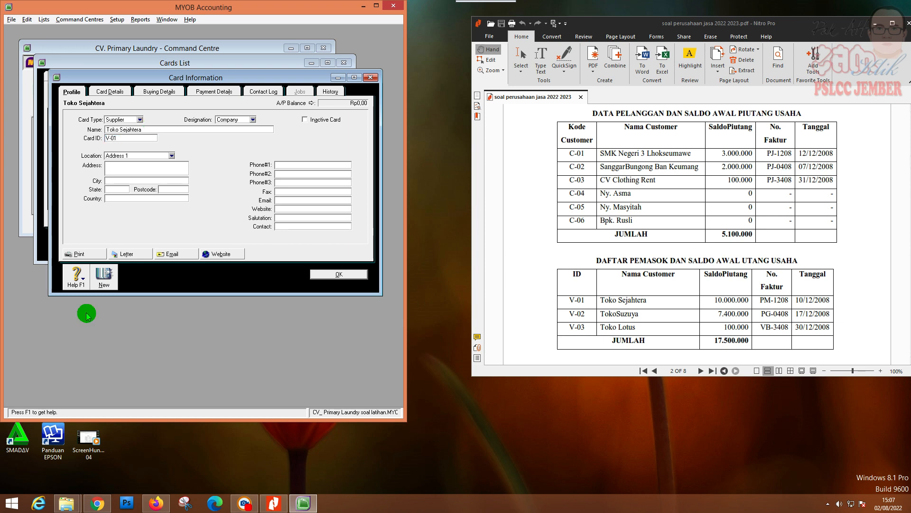
{"action": "key", "text": "alt"}
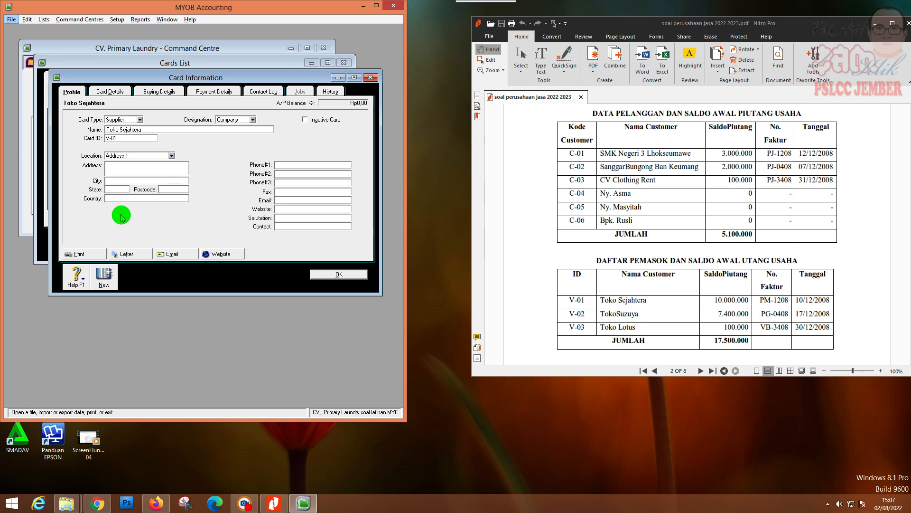
{"action": "key", "text": "Escape"}
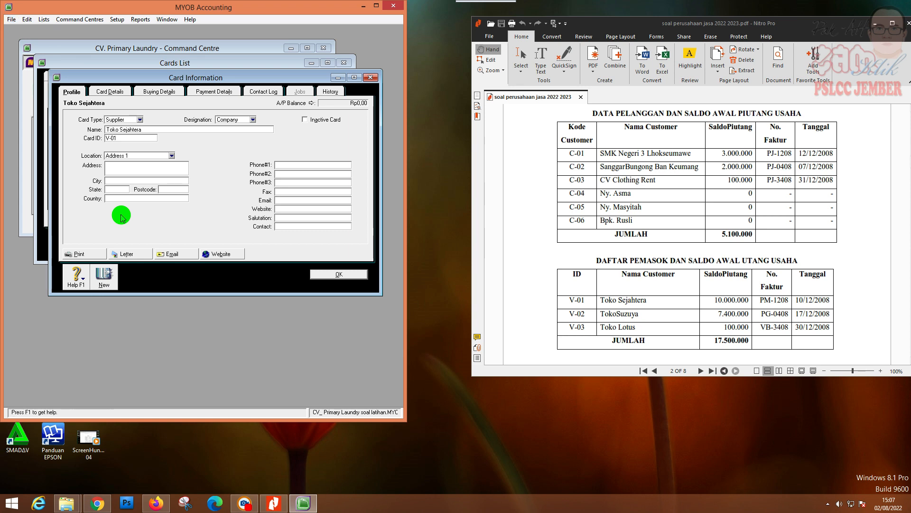
- Create a company supplier card named Toko Suzuya, using its ID from the PDF supplier table as the card ID
{"action": "key", "text": "Return"}
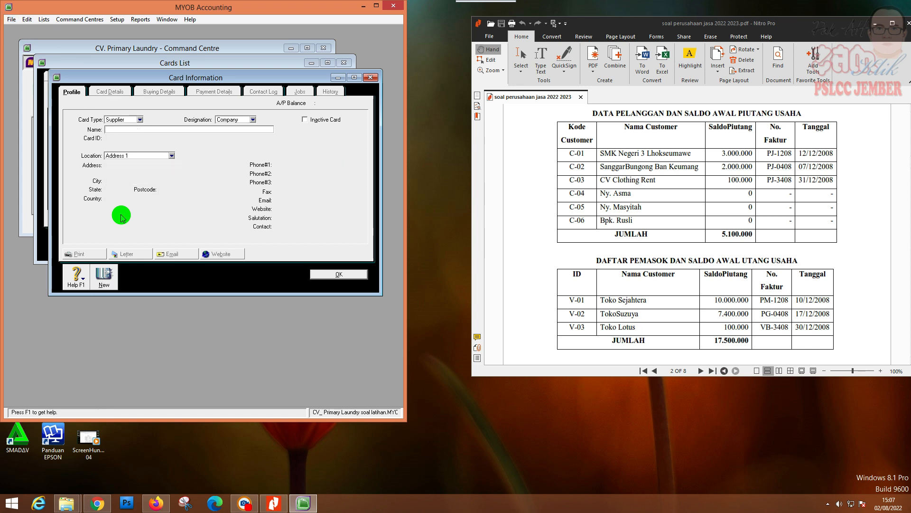
{"action": "type", "text": "Toko Suzuya"}
{"action": "key", "text": "Tab"}
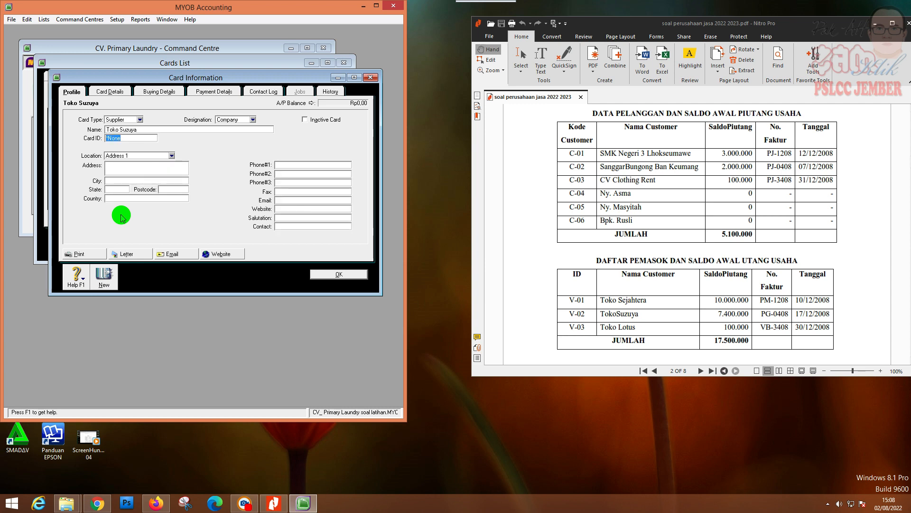
{"action": "type", "text": "V-02"}
- Create a supplier card named Toko Lotus with its ID from the PDF table as card ID, and close the cards list
{"action": "key", "text": "alt+n"}
{"action": "type", "text": "Toko"}
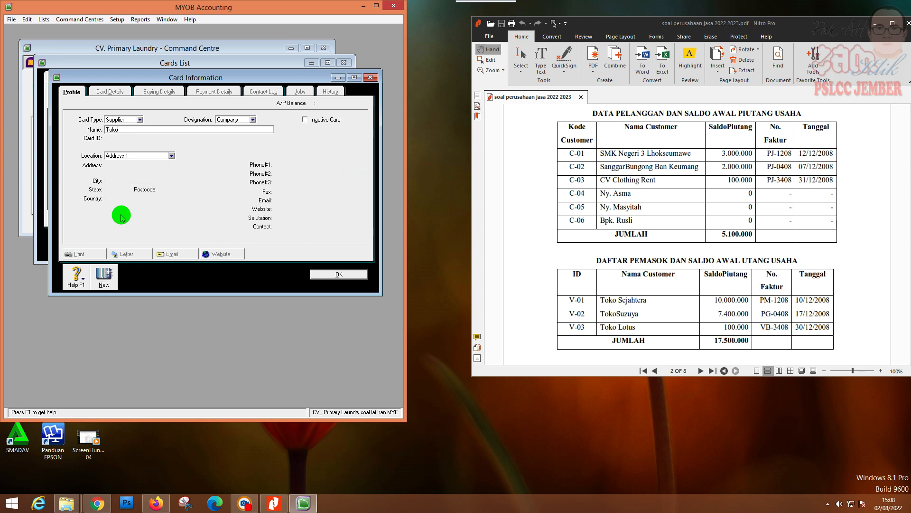
{"action": "type", "text": " Lotus"}
{"action": "key", "text": "Tab"}
{"action": "type", "text": "V"}
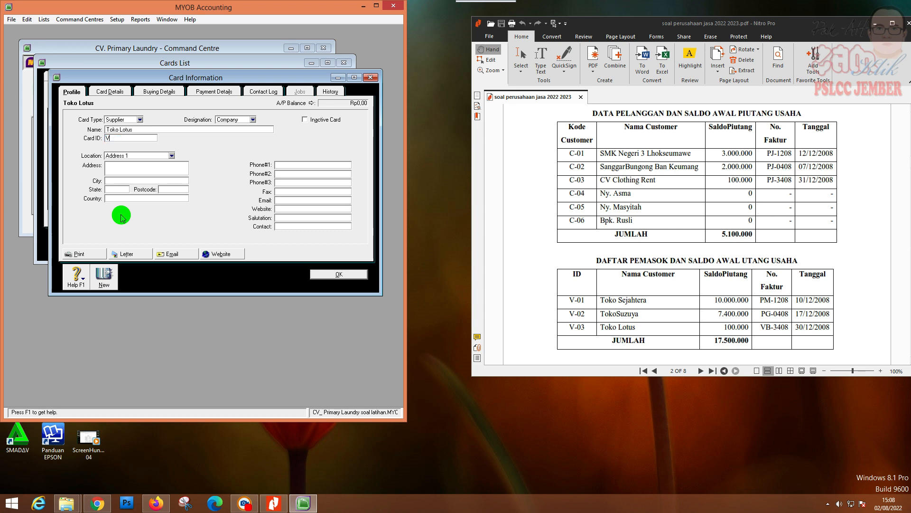
{"action": "type", "text": "-03"}
{"action": "left_click", "coordinate": [332, 274]}
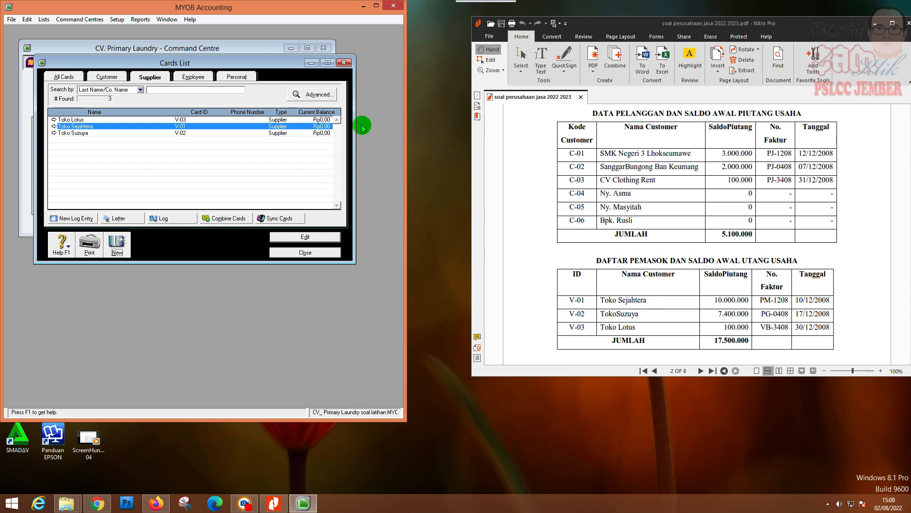
{"action": "left_click", "coordinate": [308, 252]}
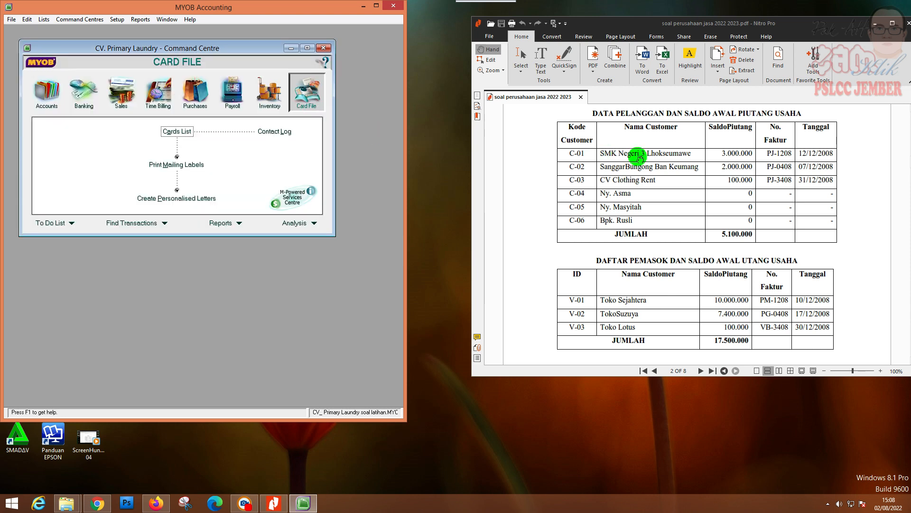
- Reopen the cards list to review the customer and supplier cards, and close it
{"action": "left_click", "coordinate": [42, 98]}
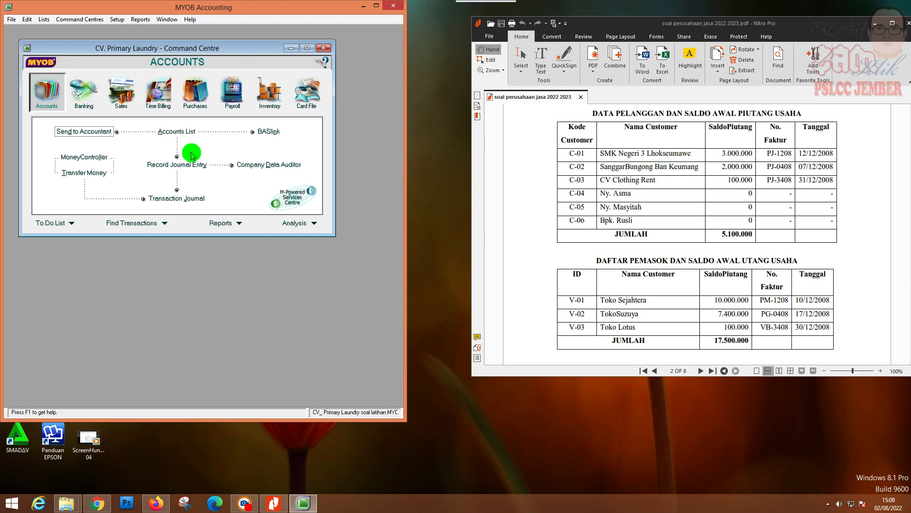
{"action": "left_click", "coordinate": [306, 93]}
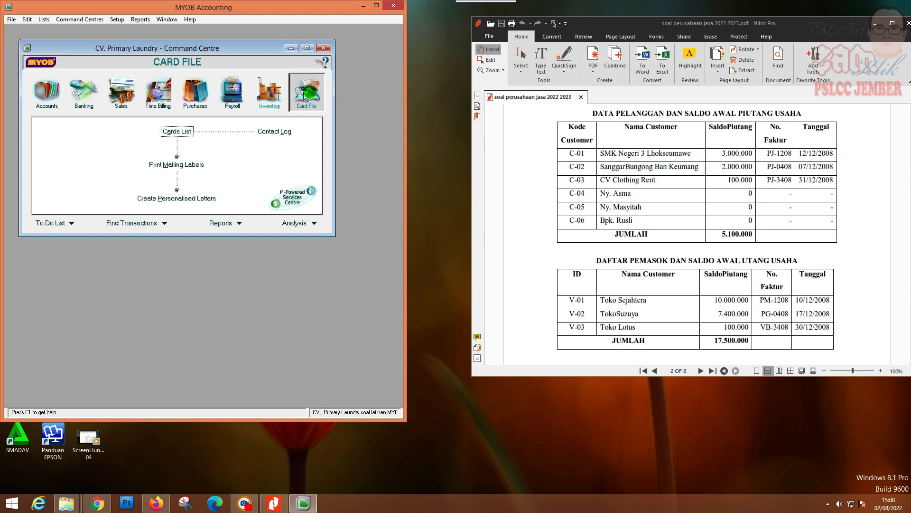
{"action": "left_click", "coordinate": [180, 132]}
{"action": "left_click", "coordinate": [116, 76]}
{"action": "left_click", "coordinate": [151, 76]}
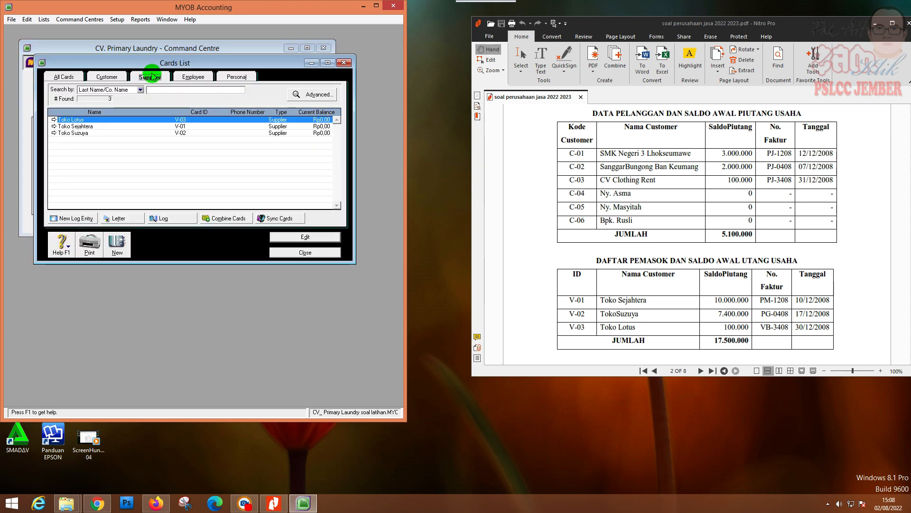
{"action": "left_click", "coordinate": [307, 252]}
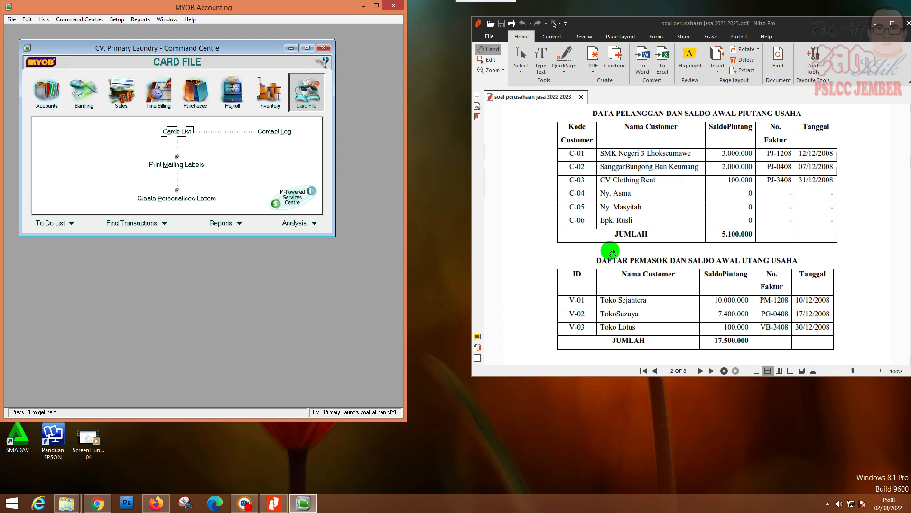
- Open the account opening balances and enter 6.000.000 for Kas Ditangan and 32.000.000 for Kas pada Bank Mandiri, following the PDF trial balance
{"action": "left_click", "coordinate": [727, 166]}
{"action": "scroll", "coordinate": [728, 168], "scroll_direction": "up", "scroll_amount": 5}
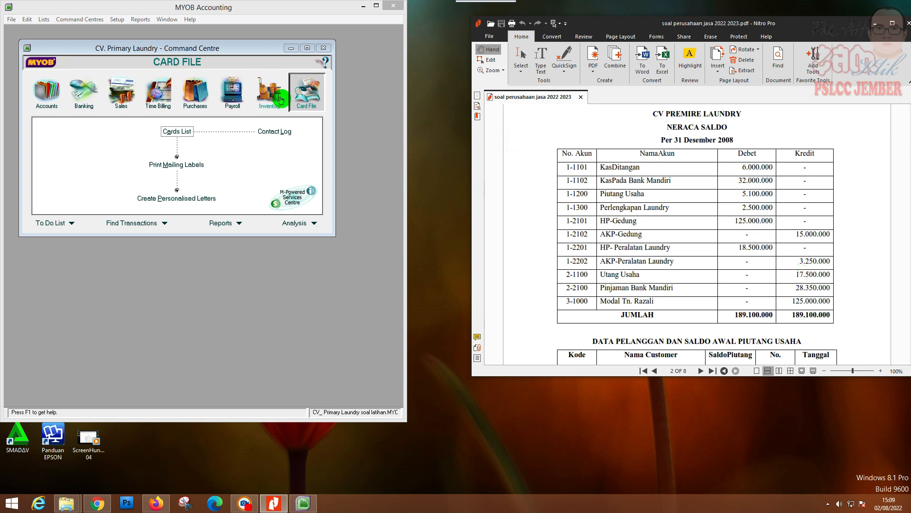
{"action": "left_click", "coordinate": [125, 22]}
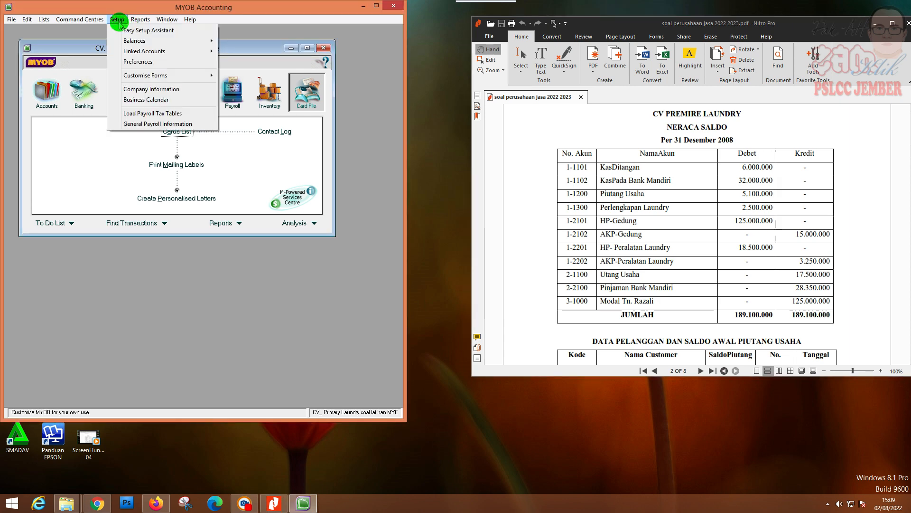
{"action": "mouse_move", "coordinate": [132, 40]}
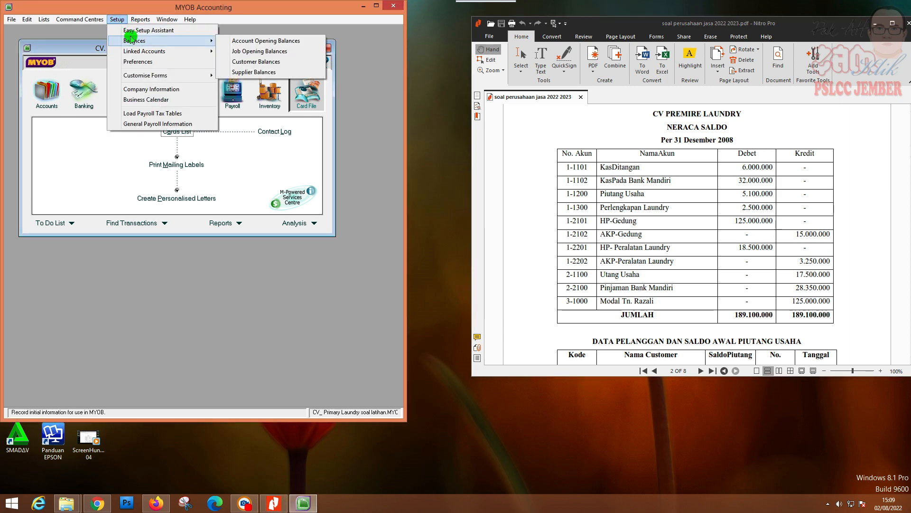
{"action": "left_click", "coordinate": [256, 41]}
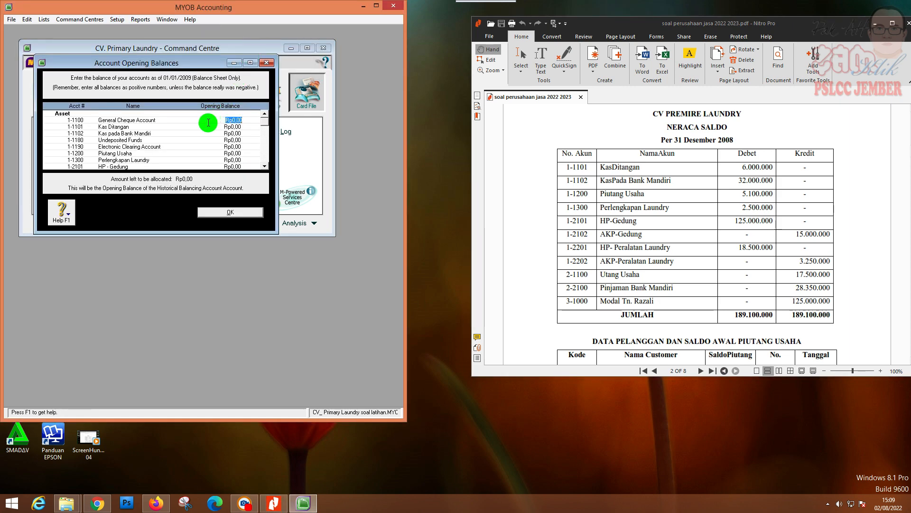
{"action": "left_click", "coordinate": [234, 127]}
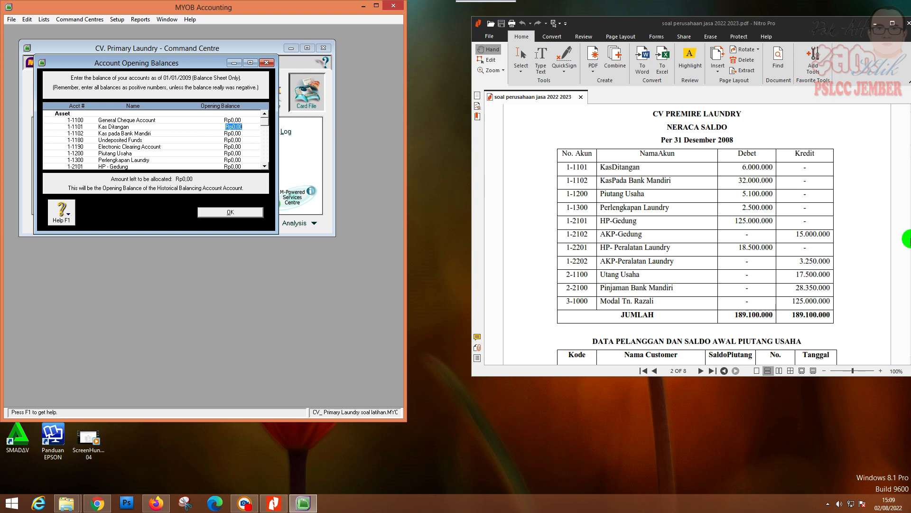
{"action": "type", "text": "6000000"}
{"action": "key", "text": "Tab"}
{"action": "type", "text": "32000000"}
{"action": "key", "text": "Tab"}
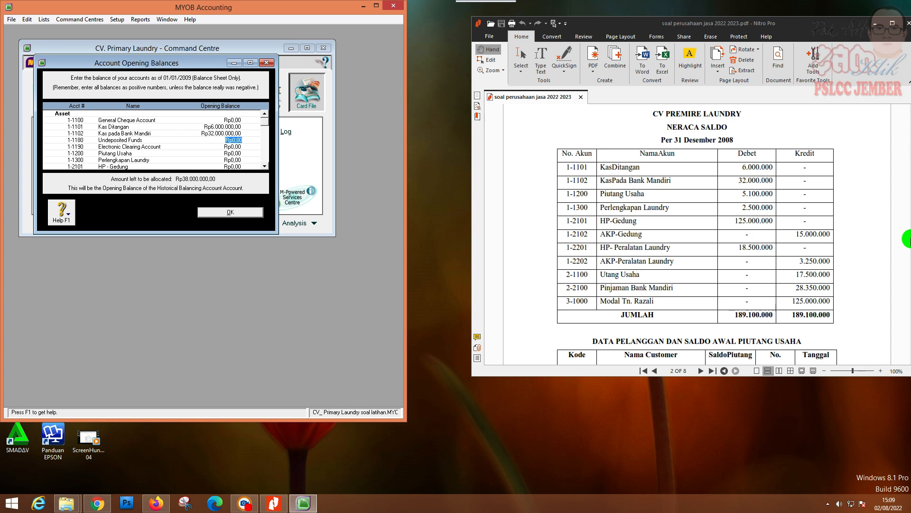
- Enter opening balances of 5.100.000 for Piutang Usaha, 2.500.000 for Perlengkapan Laundry and 125.000.000 for HP - Gedung
{"action": "key", "text": "Tab"}
{"action": "key", "text": "Tab"}
{"action": "type", "text": "5.100.000"}
{"action": "key", "text": "Tab"}
{"action": "type", "text": "2.500.000"}
{"action": "key", "text": "Tab"}
{"action": "type", "text": "125.000.000"}
{"action": "key", "text": "Tab"}
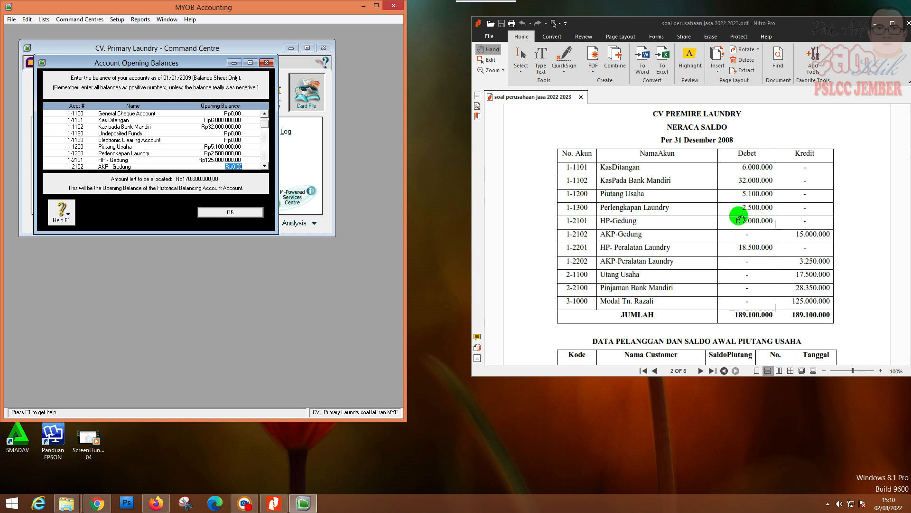
- Enter opening balances of -15.000.000 for AKP - Gedung, 18.500.000 for HP - Peralatan Laundry and -3.250.000 for AKP - Peralatan Laundry
{"action": "key", "text": "BackSpace"}
{"action": "type", "text": "-15000000"}
{"action": "key", "text": "Tab"}
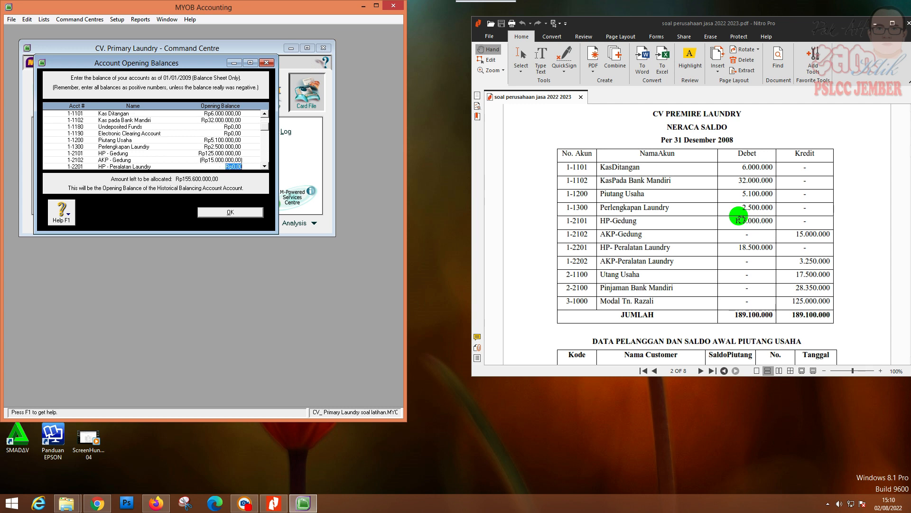
{"action": "type", "text": "18.500.000"}
{"action": "key", "text": "Tab"}
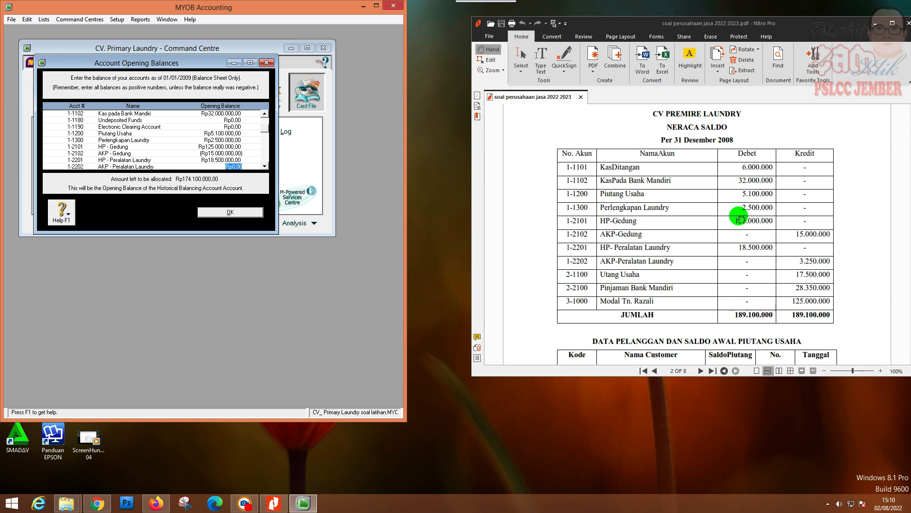
{"action": "type", "text": "-"}
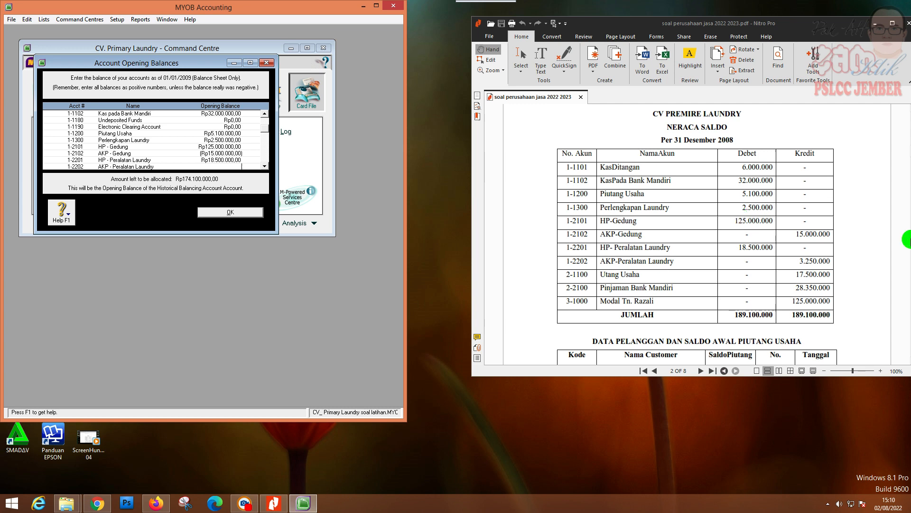
{"action": "type", "text": "3250000"}
{"action": "key", "text": "Tab"}
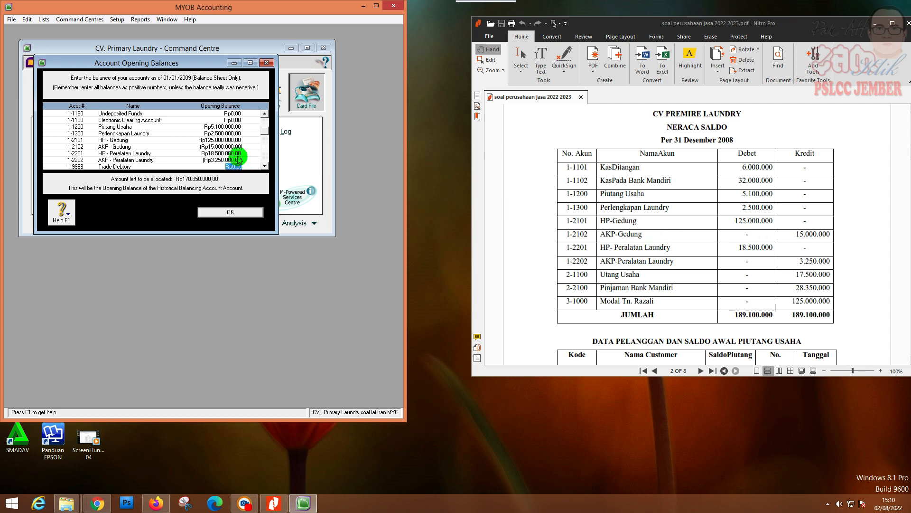
- Enter an opening balance of 17.500.000 for Hutang Usaha in the liability accounts
{"action": "left_click", "coordinate": [264, 166]}
{"action": "left_click", "coordinate": [264, 166]}
{"action": "left_click", "coordinate": [265, 166]}
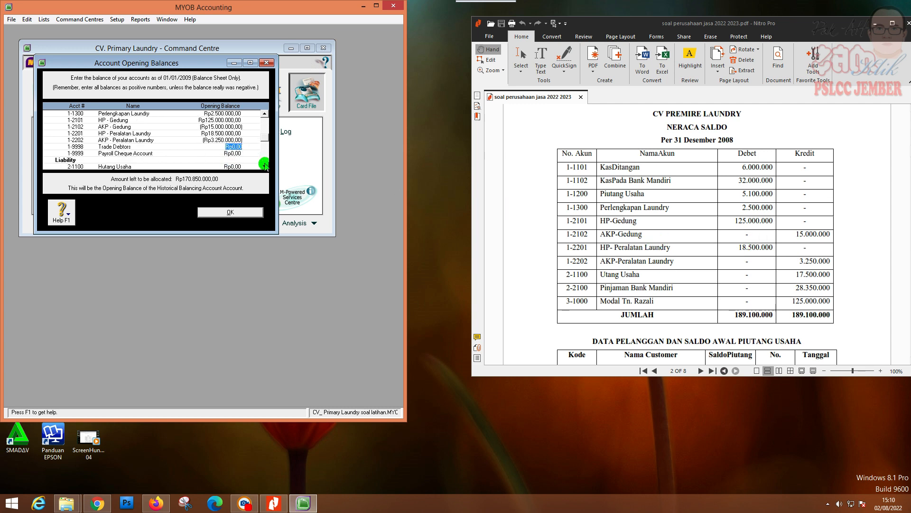
{"action": "left_click", "coordinate": [264, 166]}
{"action": "left_click", "coordinate": [264, 166]}
{"action": "left_click", "coordinate": [228, 147]}
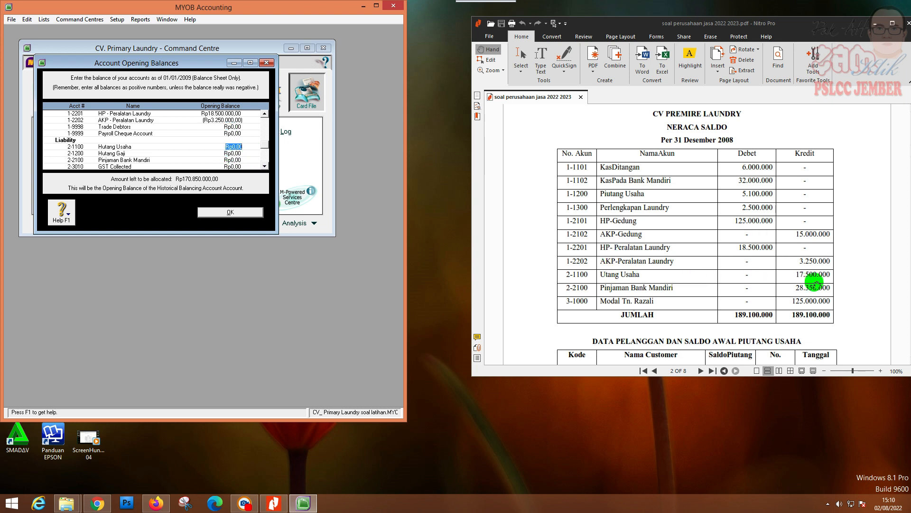
{"action": "type", "text": "17500000"}
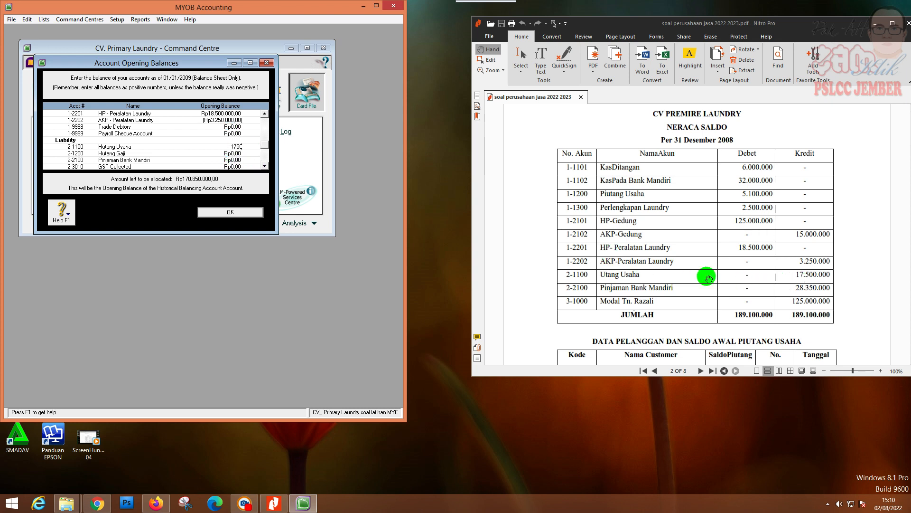
- Enter opening balances of 28.350.000 for Pinjaman Bank Mandiri and 125.000.000 for the owner's capital account 3-1000, and accept the account opening balances
{"action": "key", "text": "Tab"}
{"action": "key", "text": "Tab"}
{"action": "key", "text": "Tab"}
{"action": "key", "text": "Tab"}
{"action": "key", "text": "Tab"}
{"action": "key", "text": "Tab"}
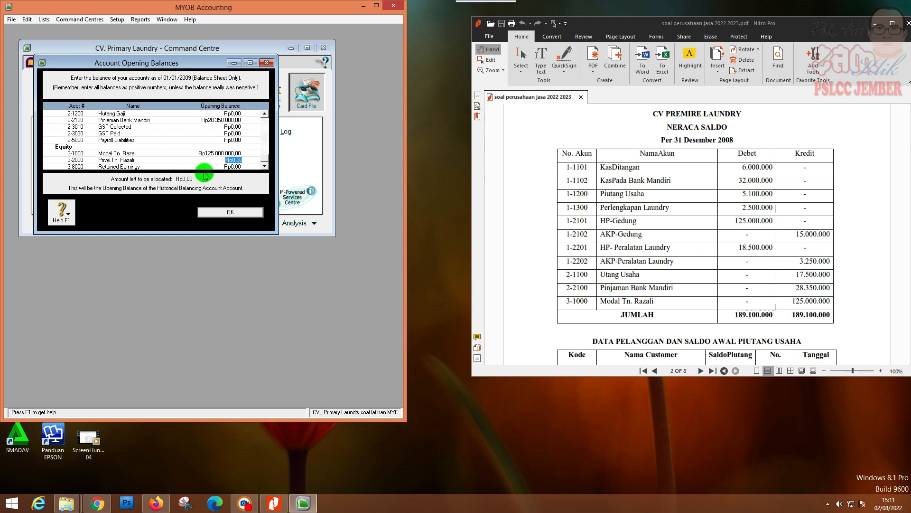
{"action": "left_click", "coordinate": [228, 212]}
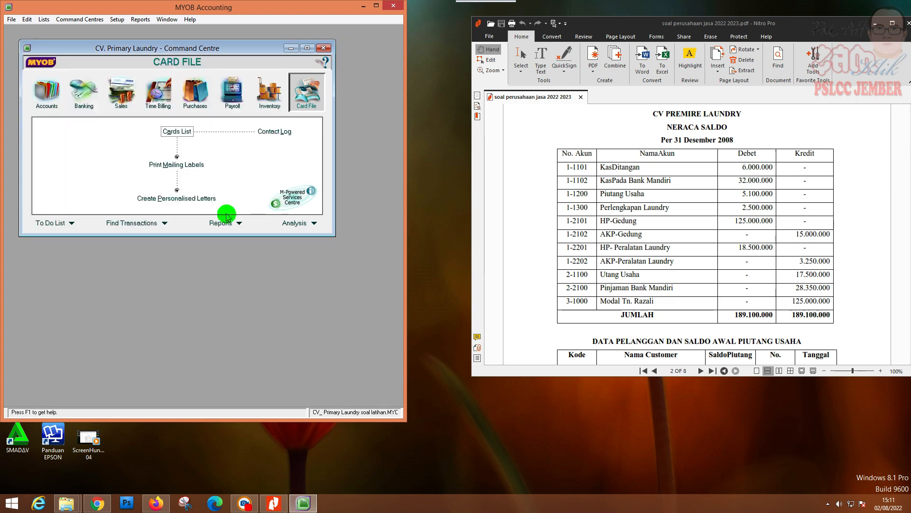
- Open the customer balances and add a historical sale for customer SMK Negeri 3 Lholseumawe (C-01), following the PDF receivables table
{"action": "left_click_drag", "start_coordinate": [753, 332], "coordinate": [735, 137]}
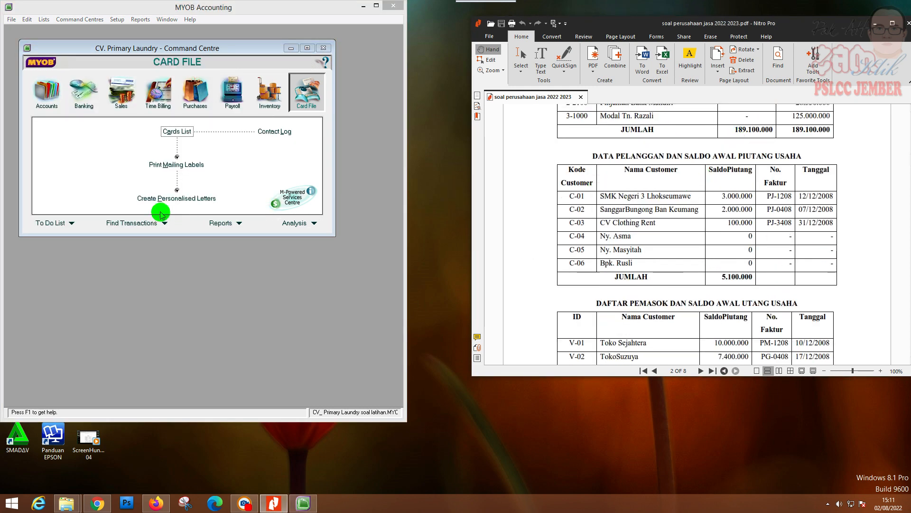
{"action": "left_click", "coordinate": [117, 20]}
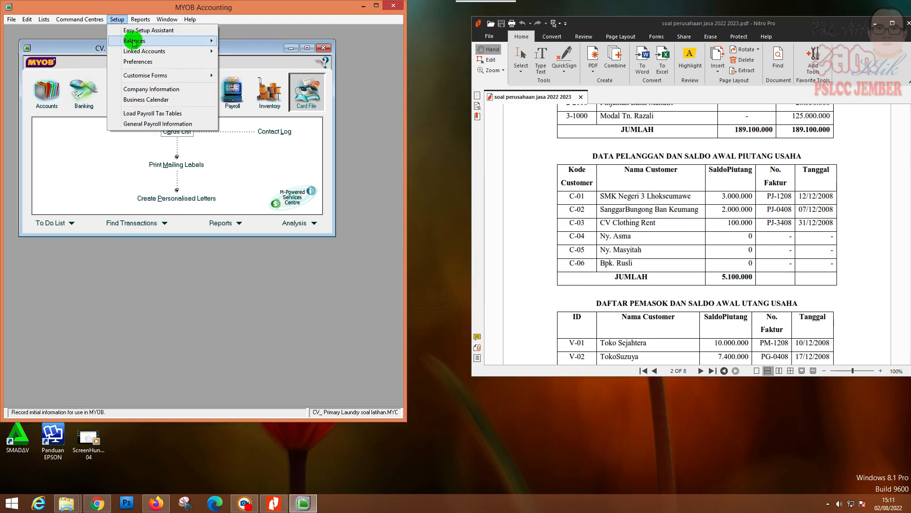
{"action": "mouse_move", "coordinate": [133, 41]}
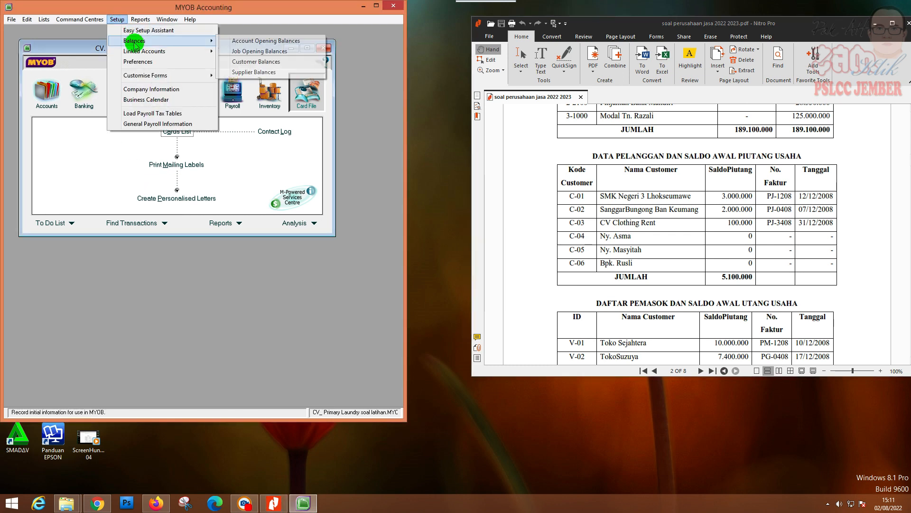
{"action": "left_click", "coordinate": [257, 62]}
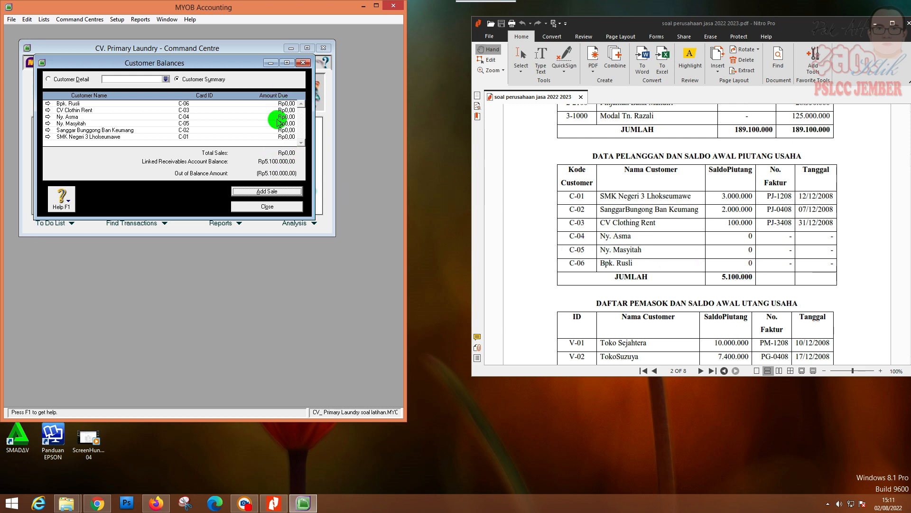
{"action": "left_click", "coordinate": [267, 192]}
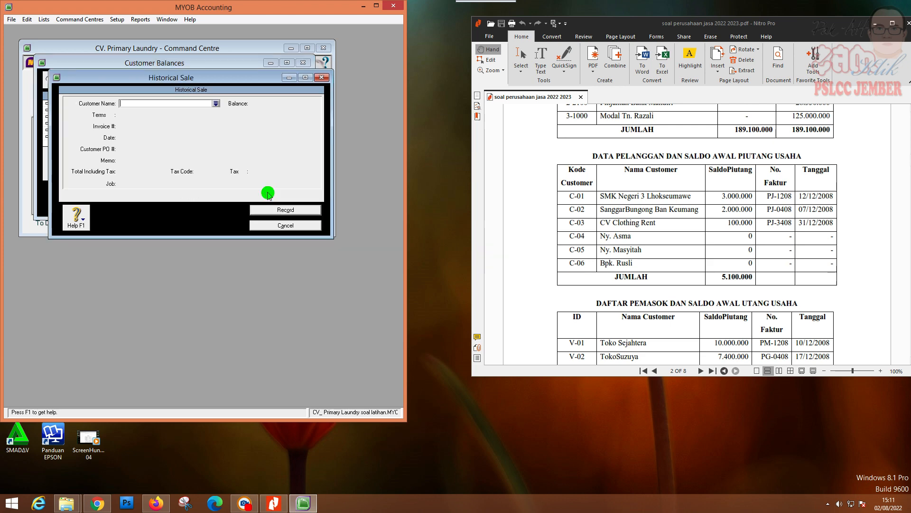
{"action": "left_click", "coordinate": [216, 104]}
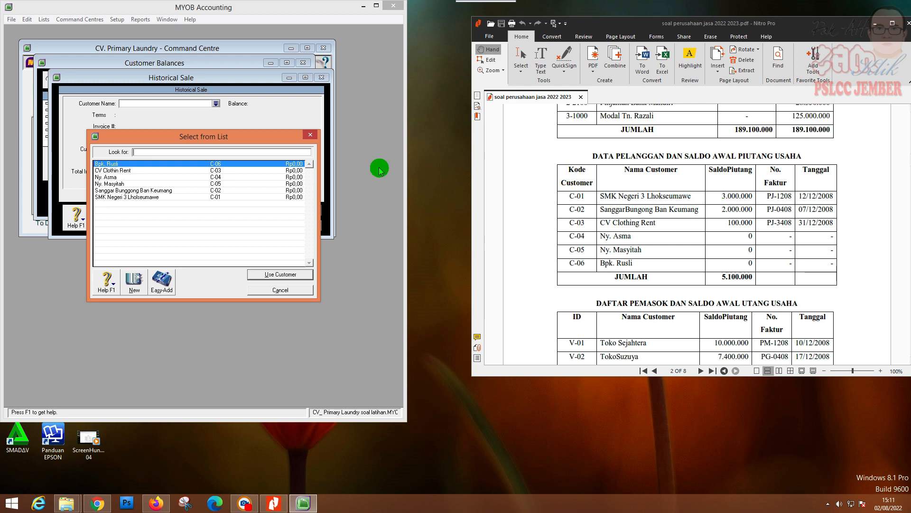
{"action": "double_click", "coordinate": [142, 197]}
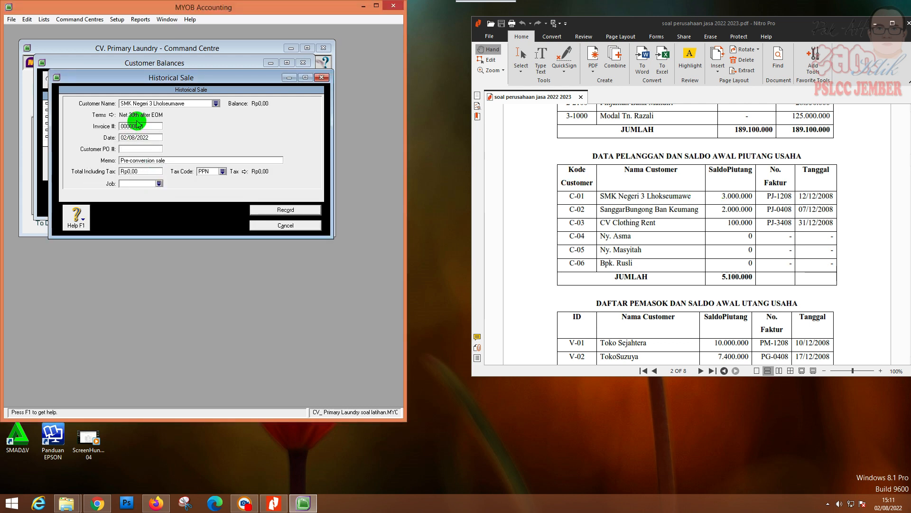
- Set the sale's credit terms to payment due In a Given # of Days
{"action": "left_click", "coordinate": [112, 116]}
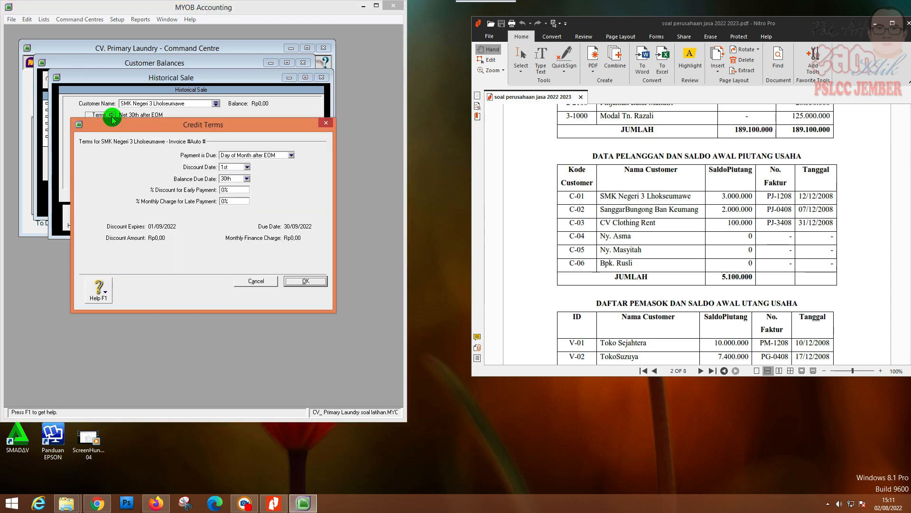
{"action": "left_click", "coordinate": [281, 156]}
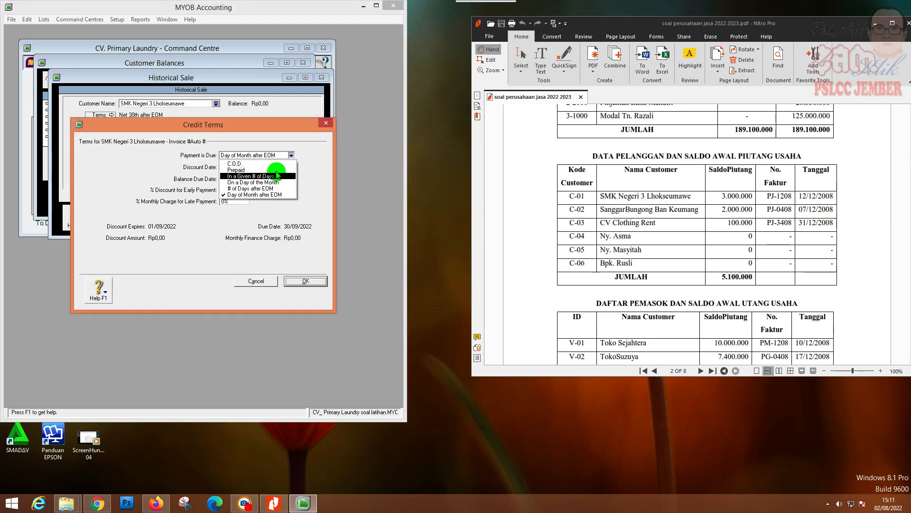
{"action": "left_click", "coordinate": [276, 177]}
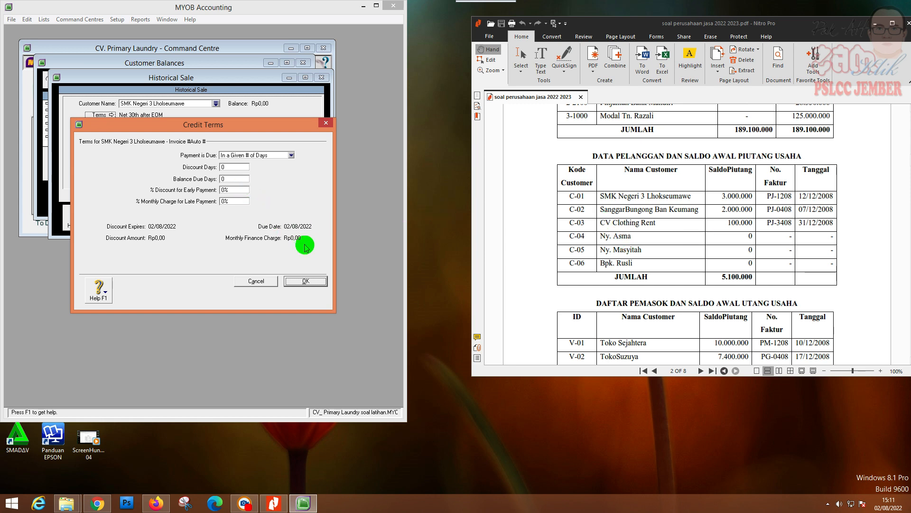
{"action": "left_click", "coordinate": [306, 281]}
- Date the historical sale 12/12/2008, set its tax code to N-T and record it without an amount
{"action": "left_click", "coordinate": [138, 137]}
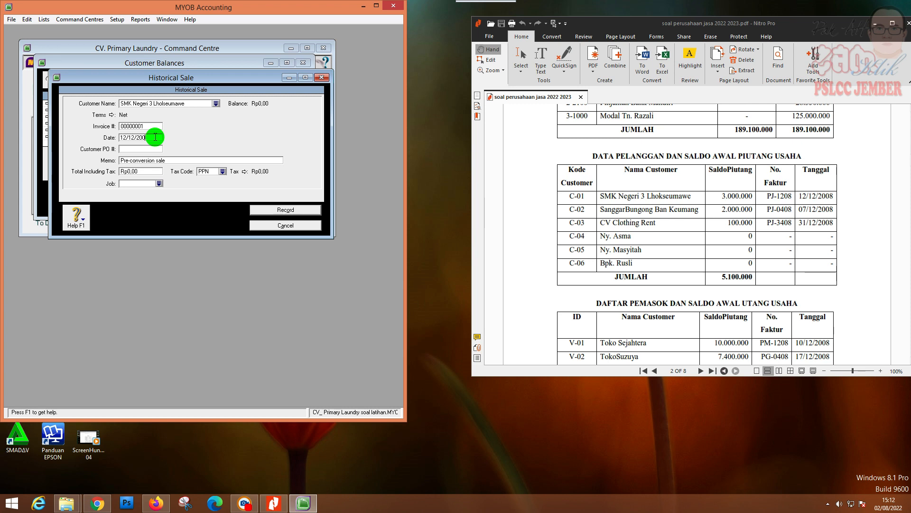
{"action": "key", "text": "Tab"}
{"action": "left_click", "coordinate": [209, 172]}
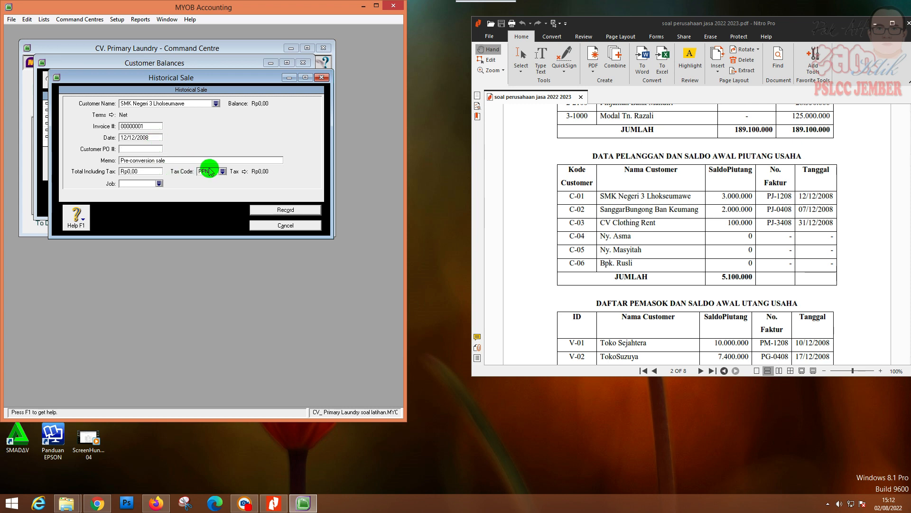
{"action": "left_click", "coordinate": [222, 172]}
{"action": "left_click", "coordinate": [188, 164]}
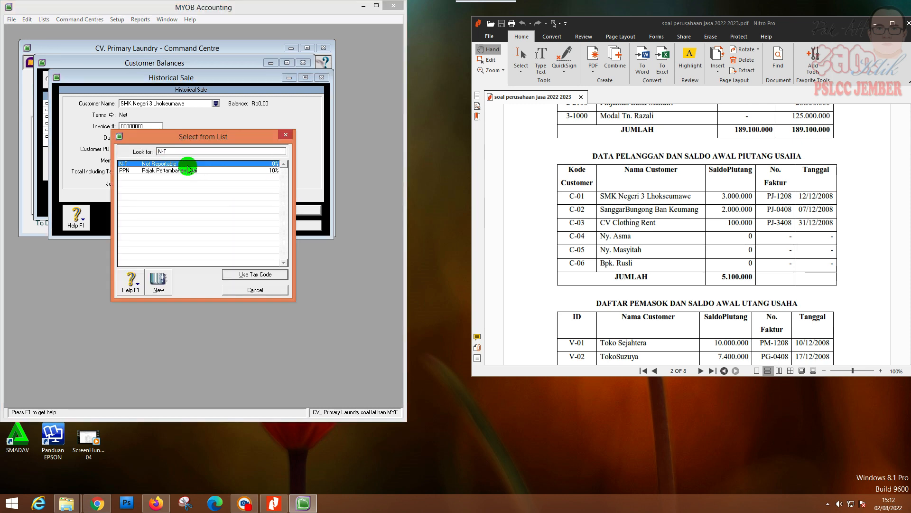
{"action": "left_click", "coordinate": [252, 278]}
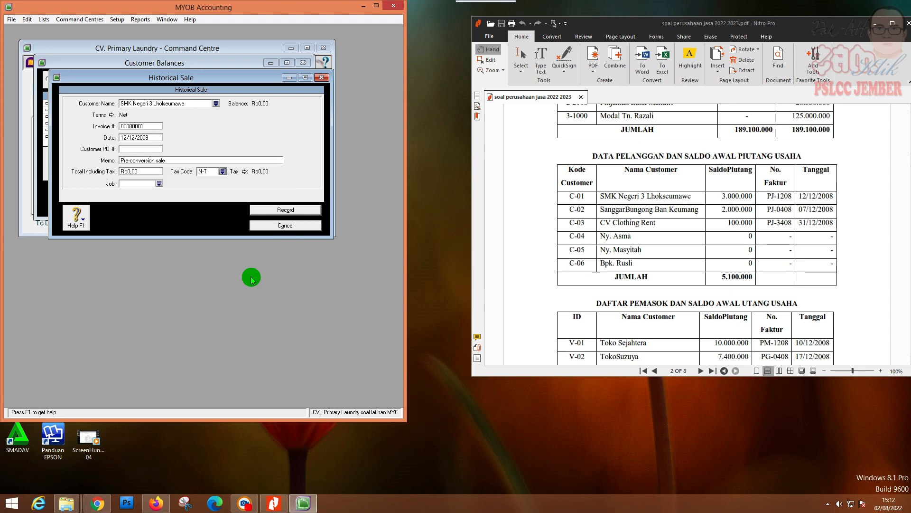
{"action": "left_click", "coordinate": [267, 211]}
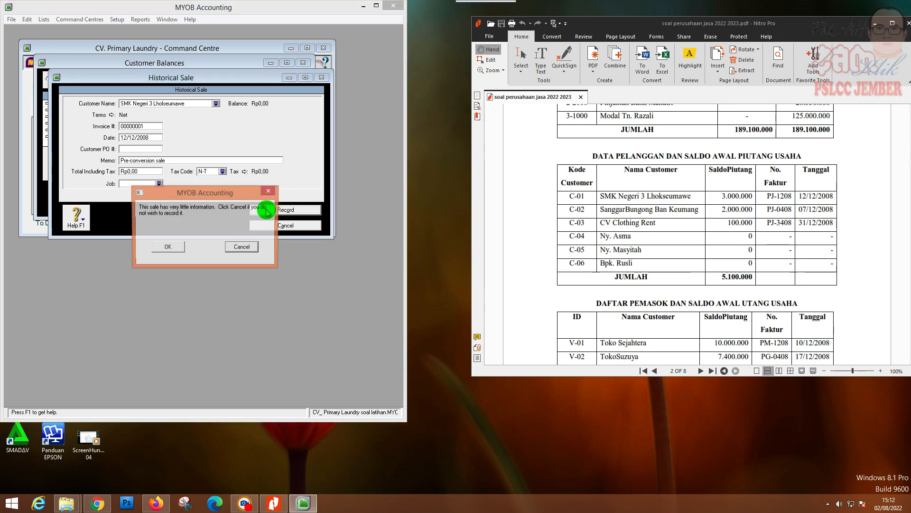
{"action": "left_click", "coordinate": [170, 245]}
{"action": "left_click", "coordinate": [198, 246]}
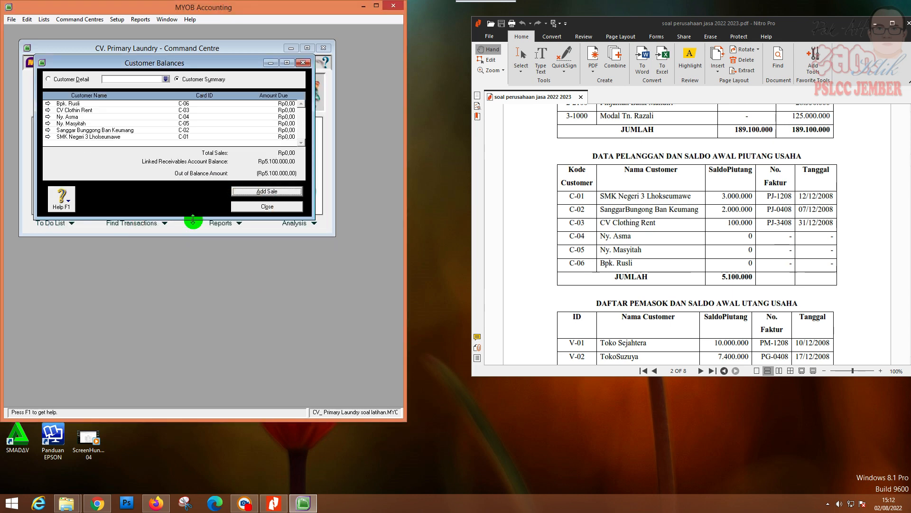
{"action": "left_click", "coordinate": [259, 192]}
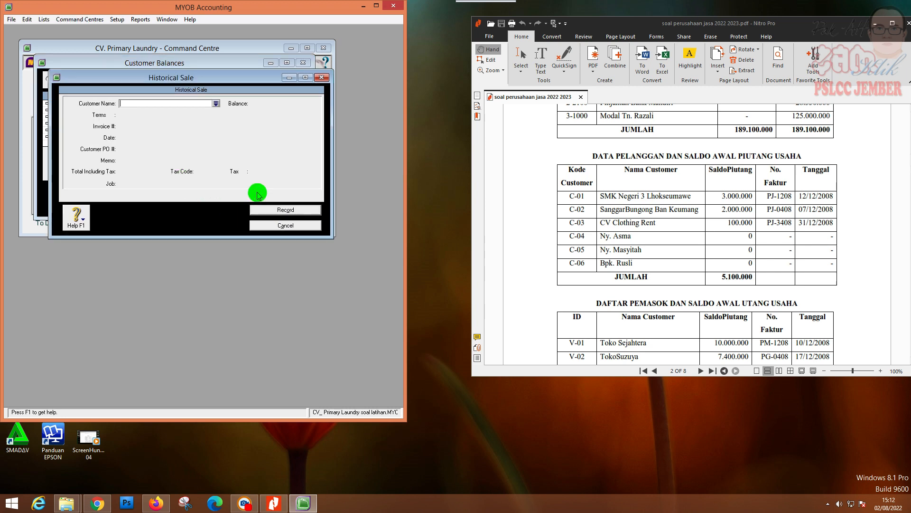
{"action": "left_click", "coordinate": [275, 224]}
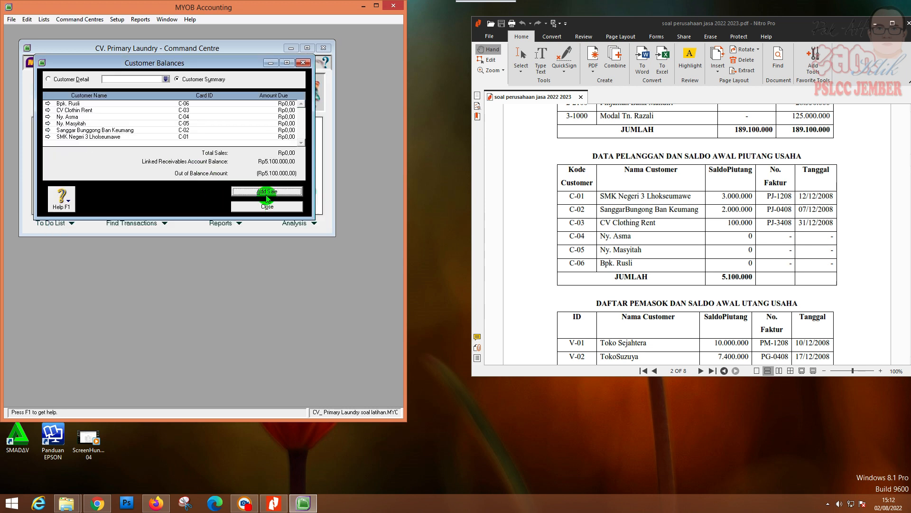
{"action": "left_click", "coordinate": [266, 192]}
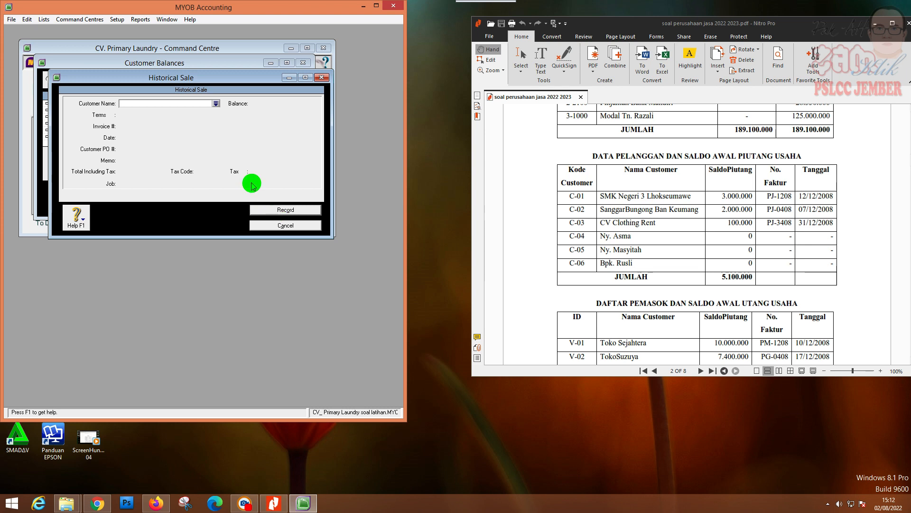
{"action": "key", "text": "Escape"}
{"action": "double_click", "coordinate": [196, 137]}
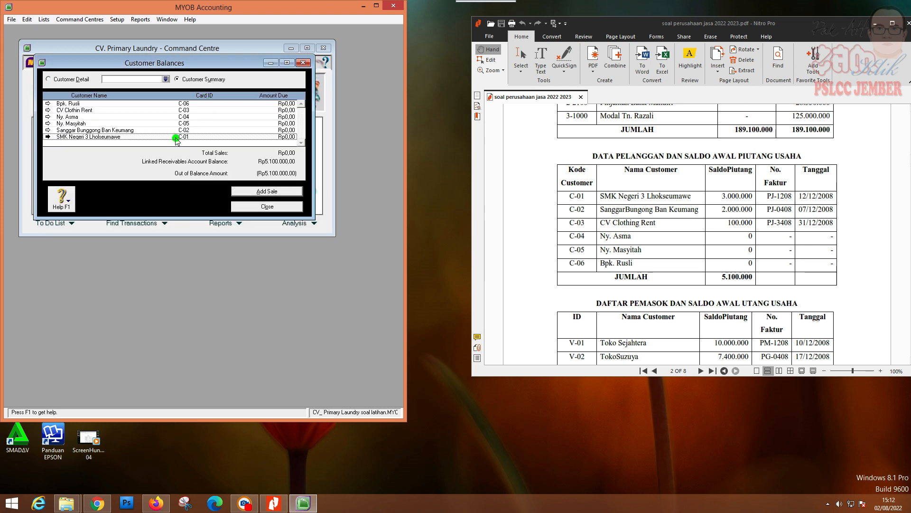
{"action": "left_click", "coordinate": [277, 205]}
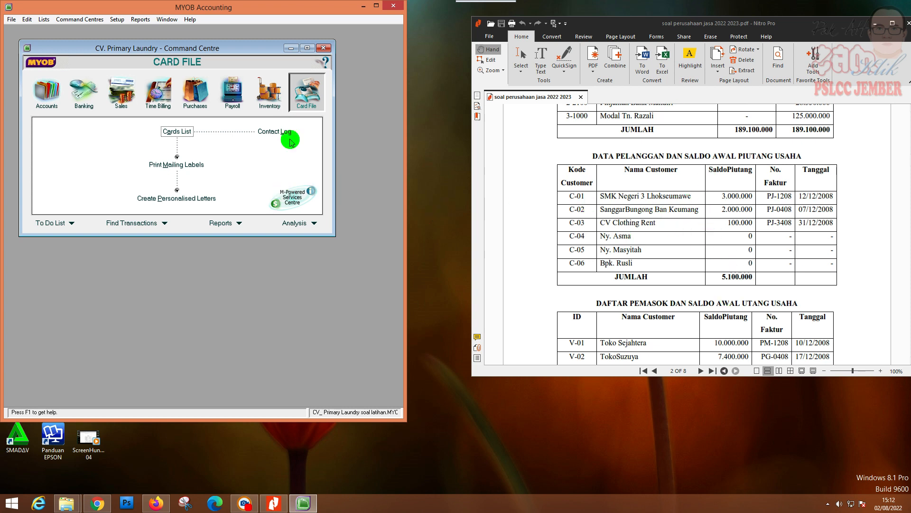
- Reopen the customer balances, start a new historical sale and bring up the customer selection list
{"action": "left_click", "coordinate": [117, 19]}
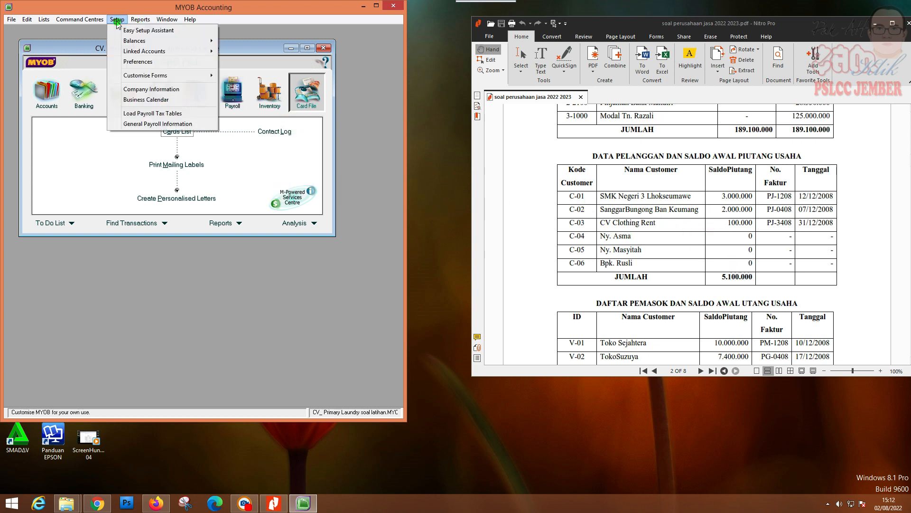
{"action": "mouse_move", "coordinate": [209, 41]}
{"action": "left_click", "coordinate": [242, 62]}
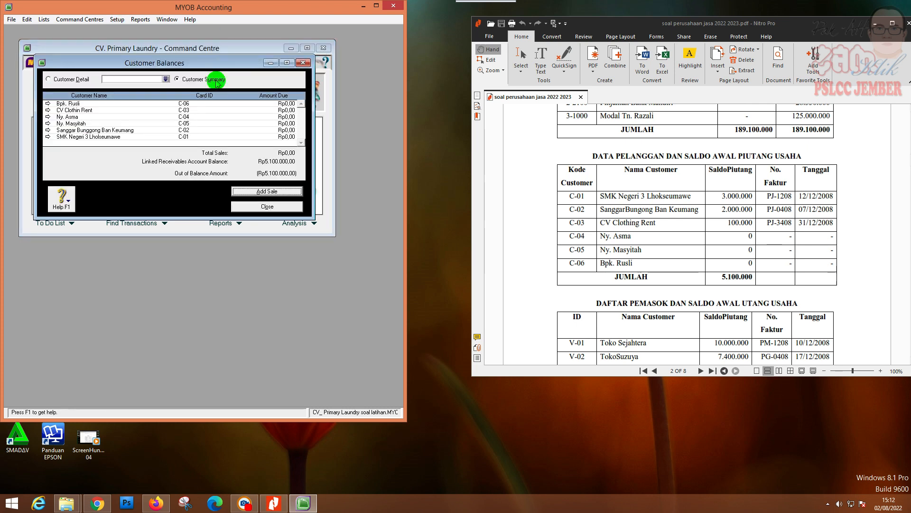
{"action": "left_click", "coordinate": [256, 192]}
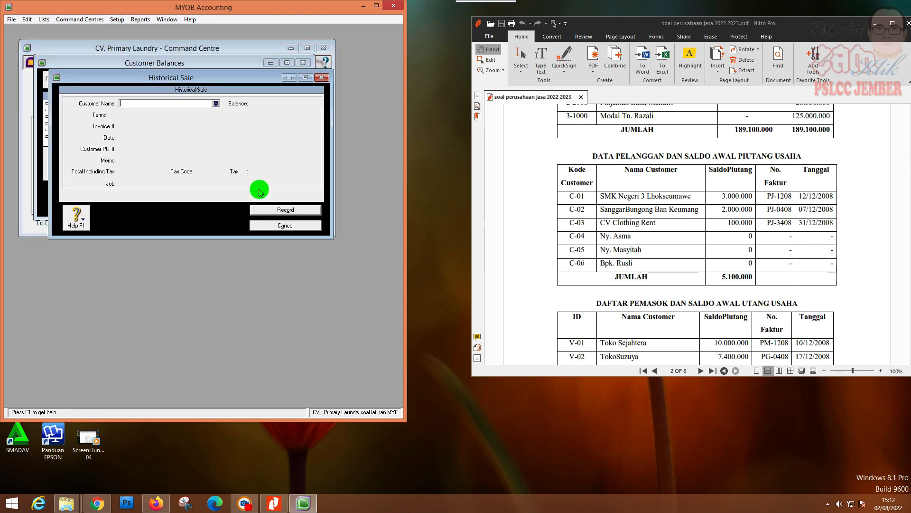
{"action": "left_click", "coordinate": [217, 104]}
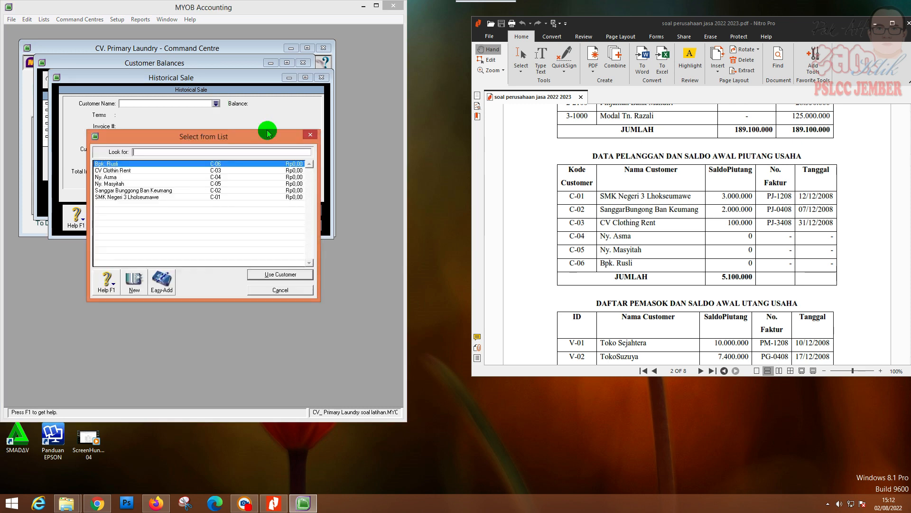